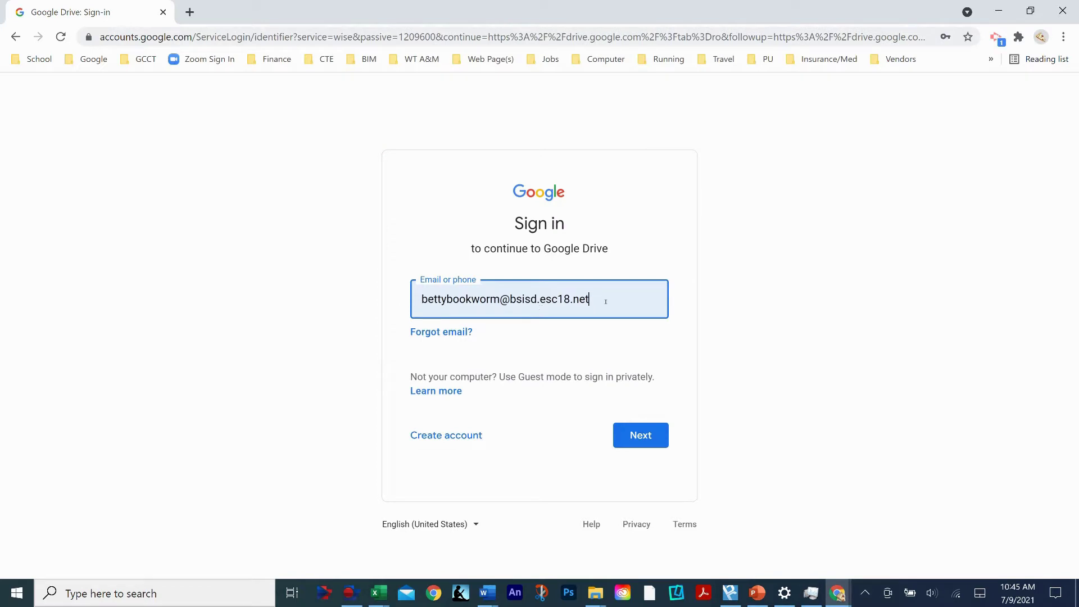
- Sign in to Google with a different Gmail address and its password, replacing the prefilled ones
drag(599, 301, 387, 303)
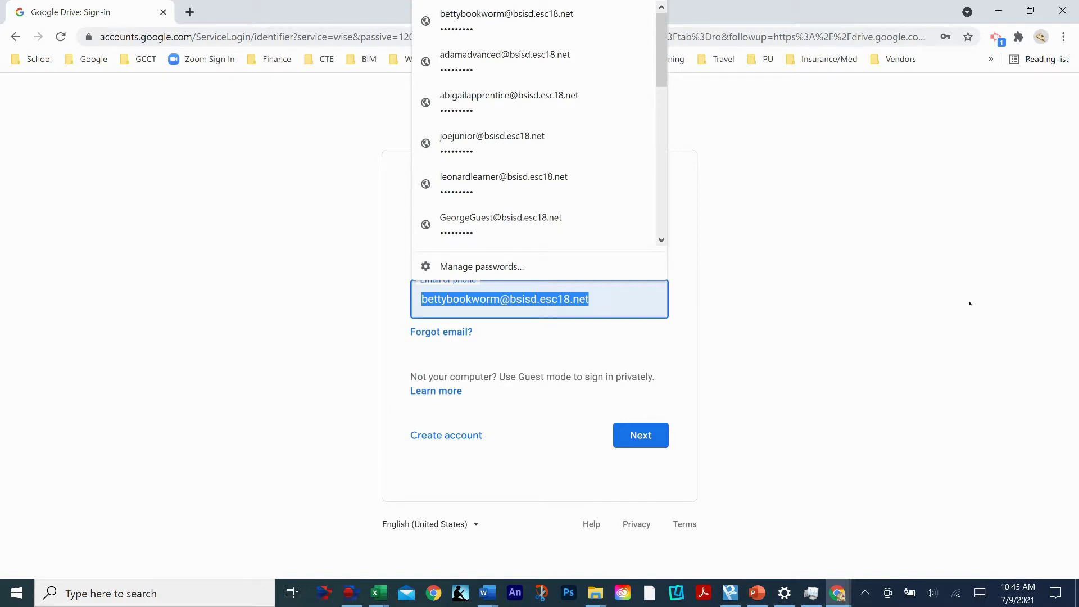
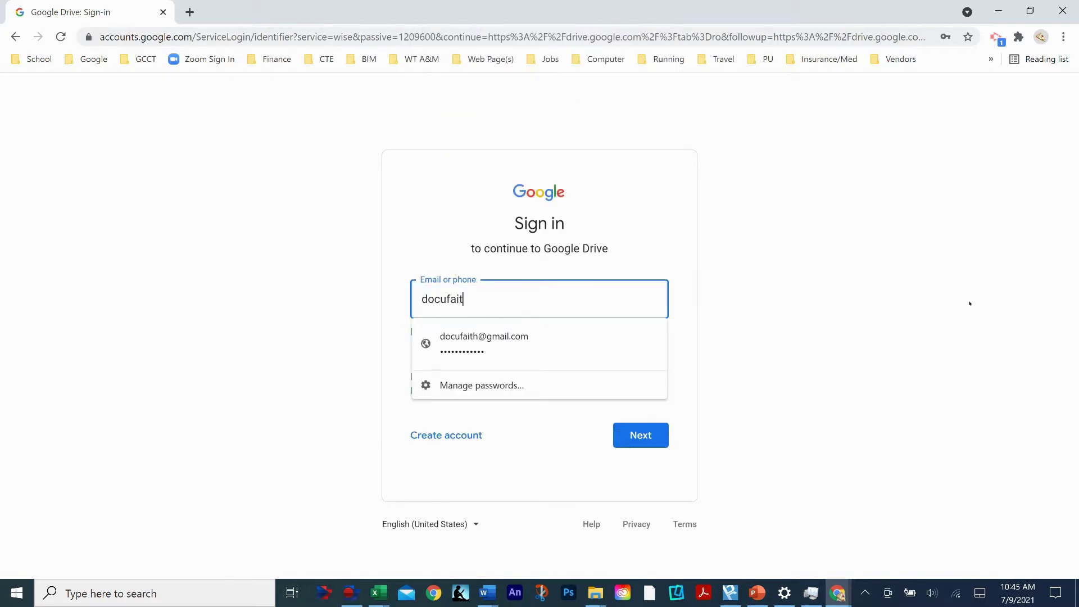
key(Return)
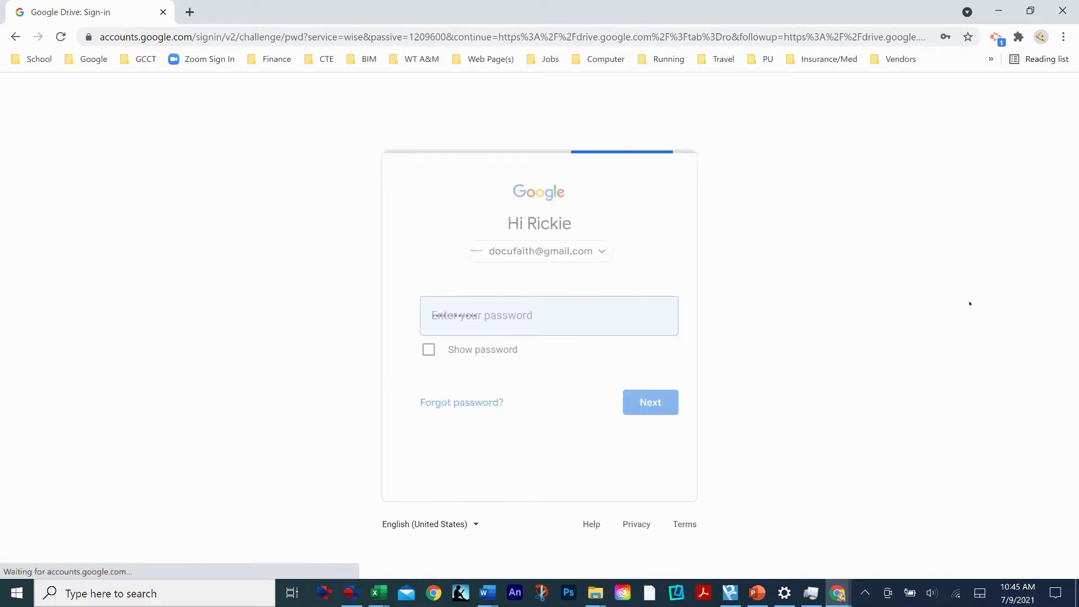
key(BackSpace)
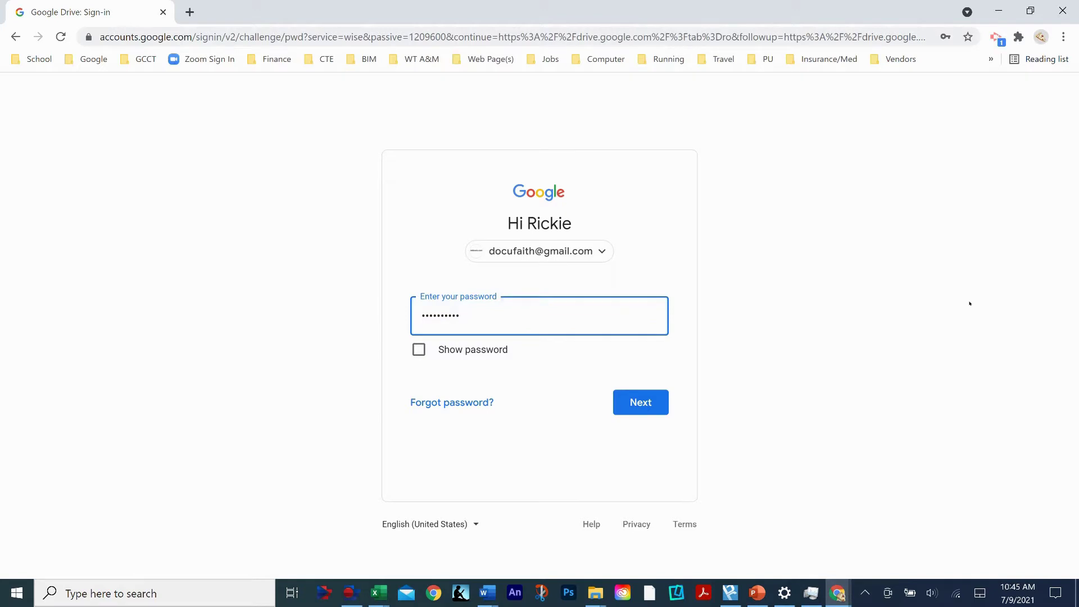
key(BackSpace)
key(BackSpace)
key(BackSpace)
key(BackSpace)
key(BackSpace)
key(BackSpace)
key(BackSpace)
key(BackSpace)
key(BackSpace)
key(BackSpace)
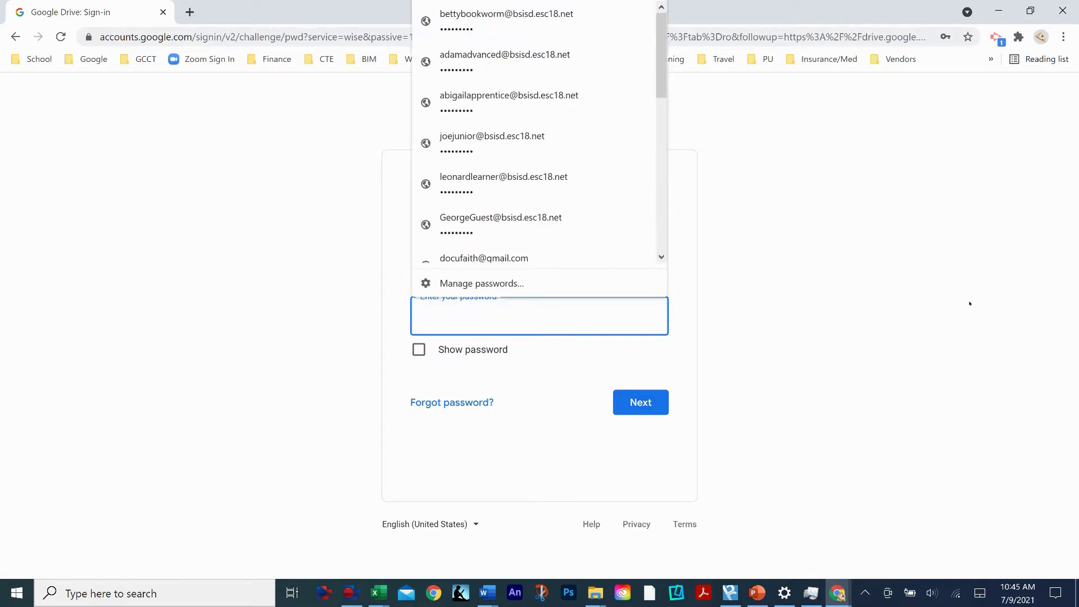
text(••)
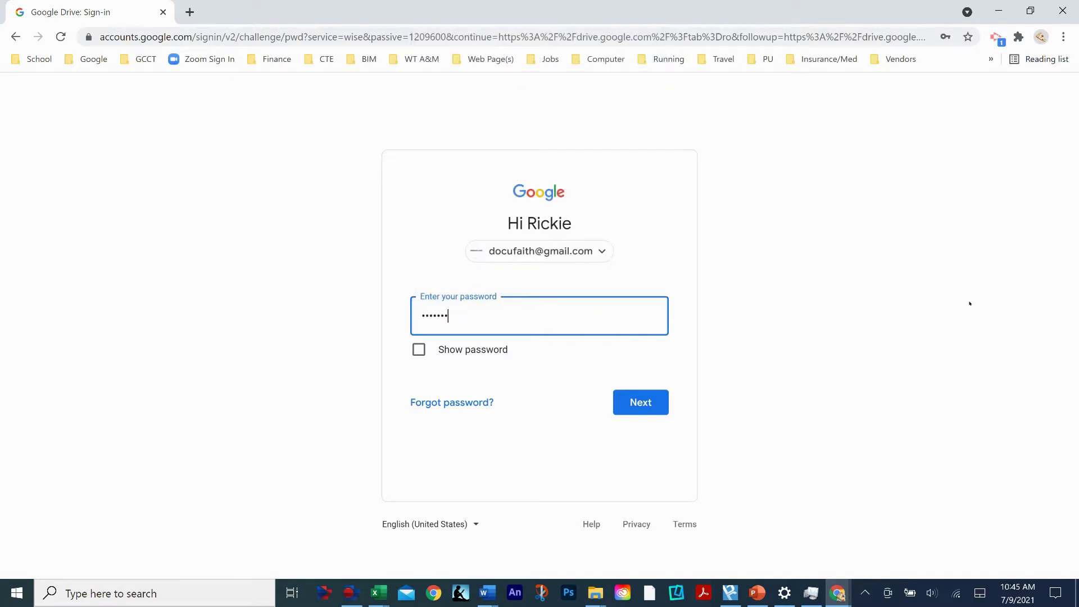
text(••••••••)
key(Return)
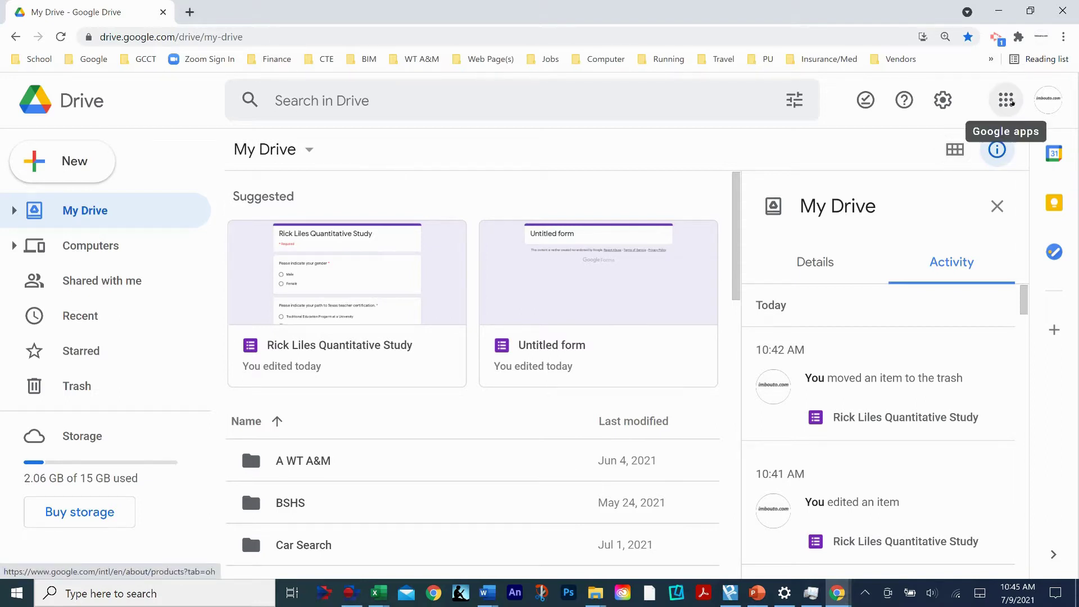
- Open the Google apps launcher in Drive and scroll down and back up through the apps
click(1011, 102)
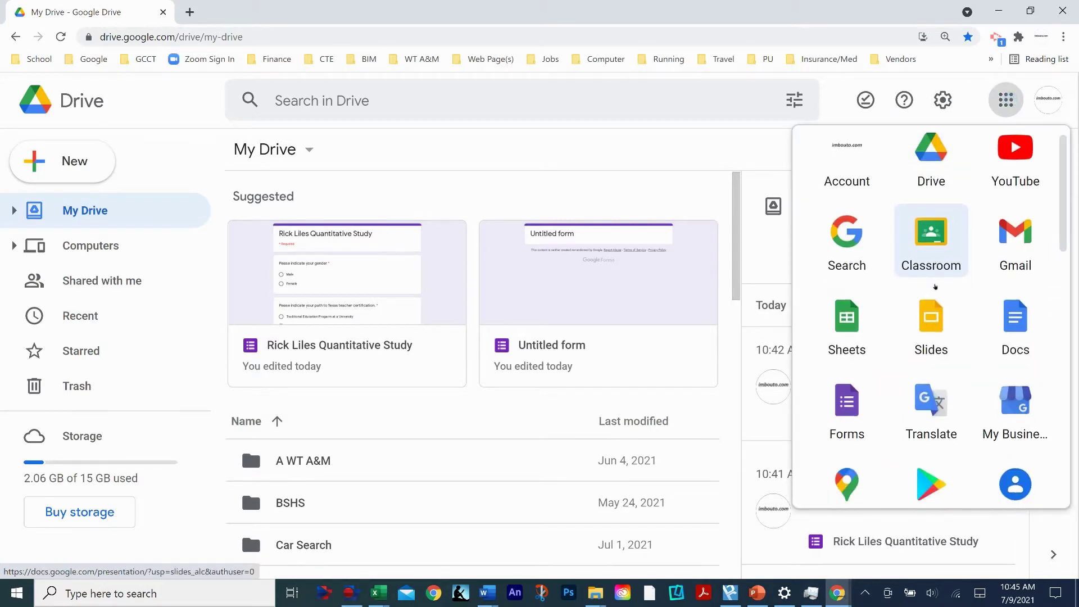
scroll(933, 289, down, 5)
scroll(930, 296, down, 8)
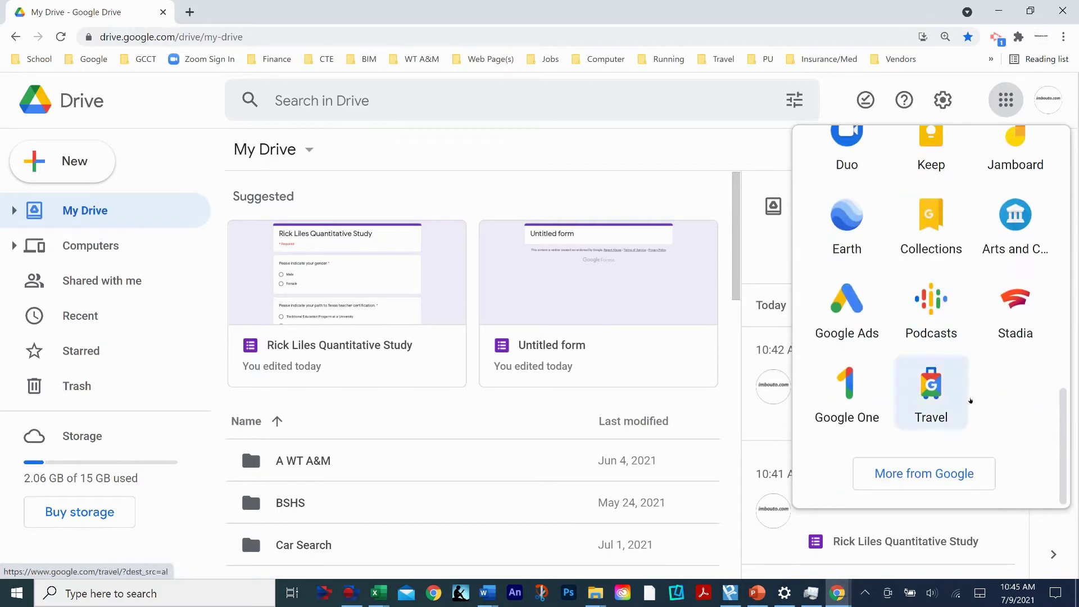
scroll(974, 326, up, 6)
scroll(962, 320, up, 4)
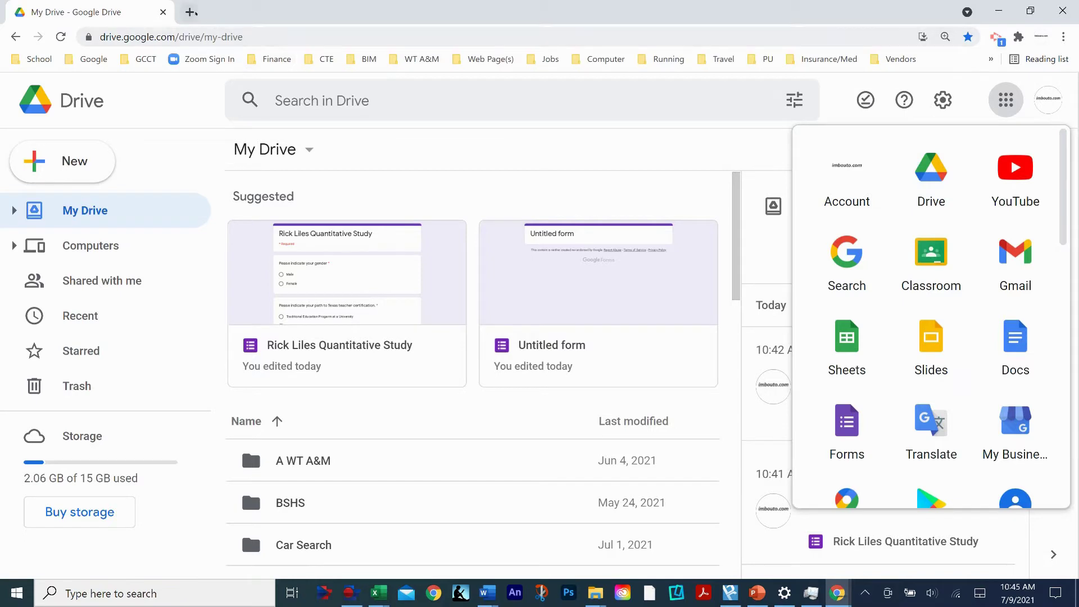
- In a new tab, search 'google drive' and open Drive from the results
click(191, 11)
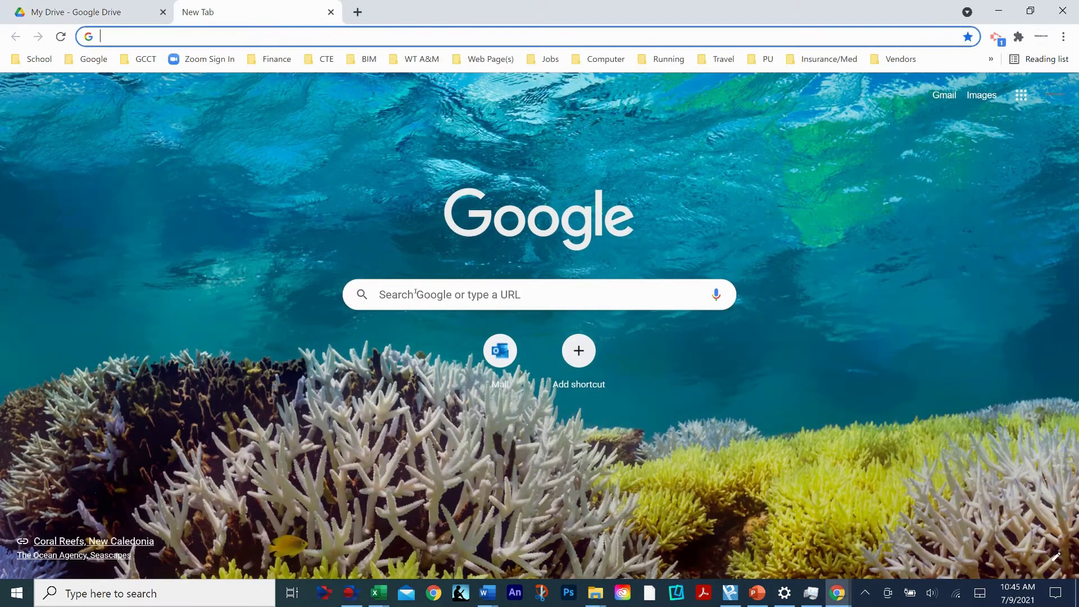
click(412, 287)
text(goo)
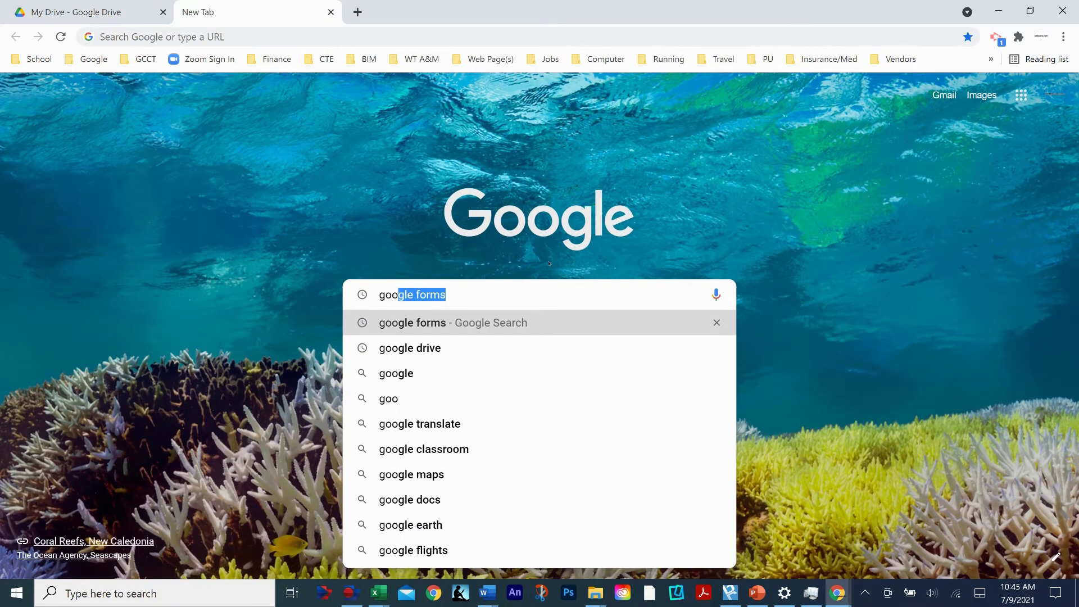
text(gle drive)
key(Return)
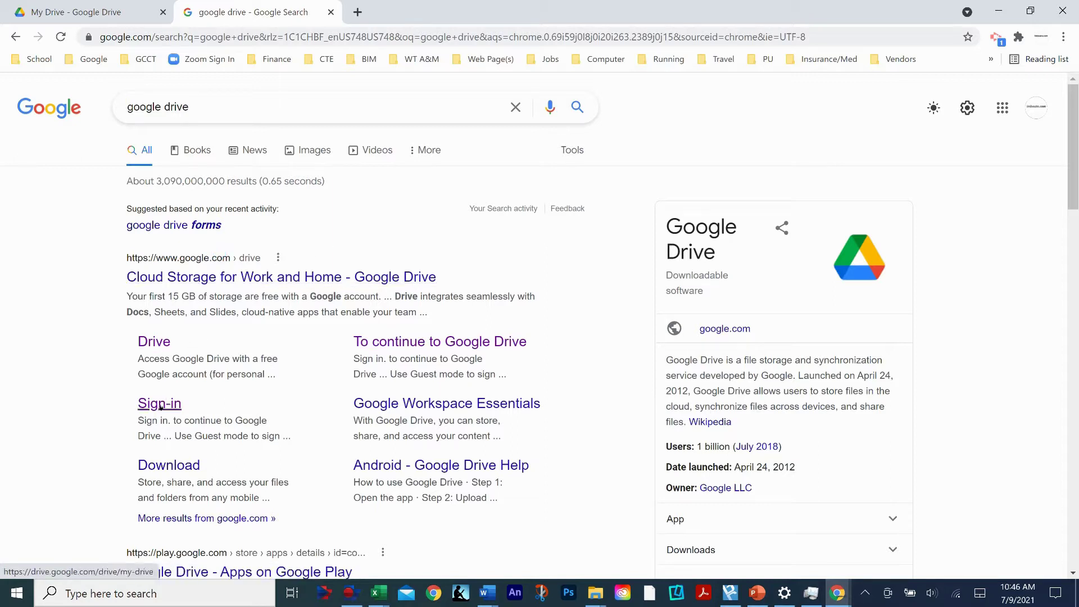
click(166, 343)
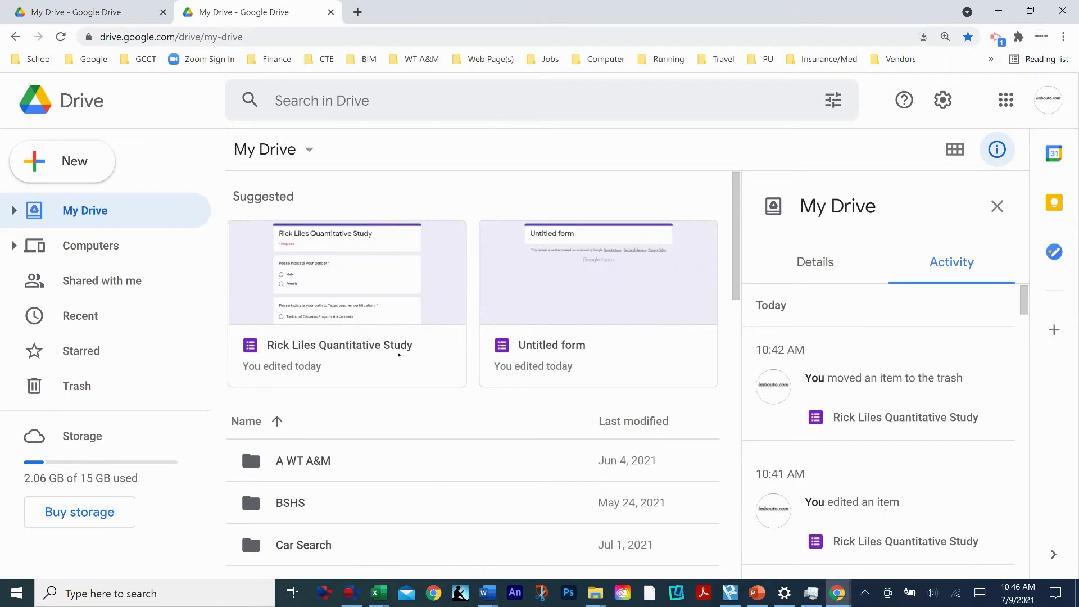
- Browse the My Drive file list and look at the New menu
scroll(357, 405, down, 1)
scroll(358, 405, down, 3)
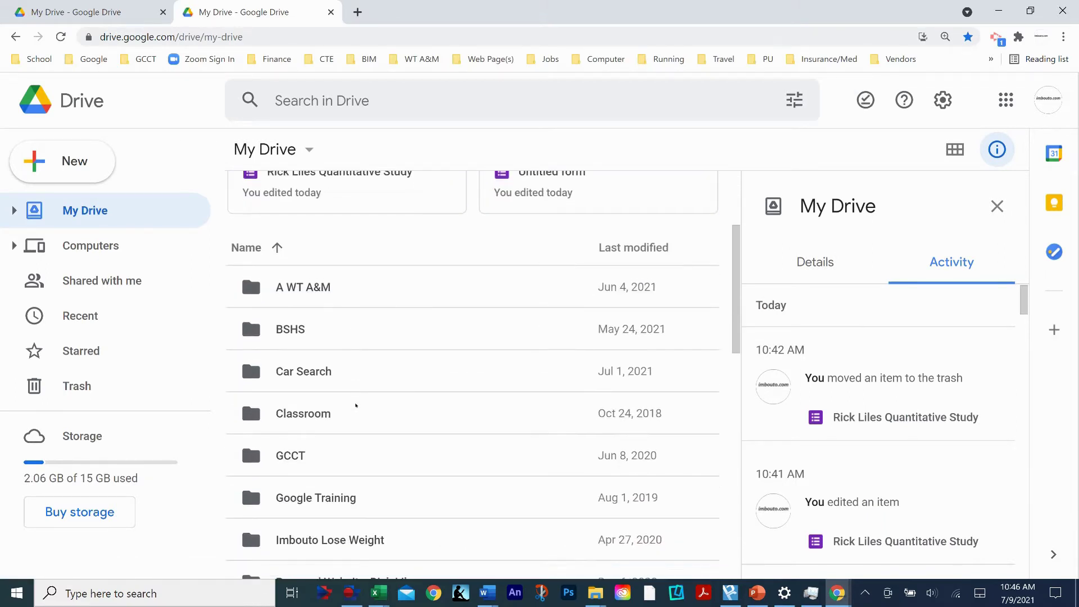
scroll(380, 343, down, 7)
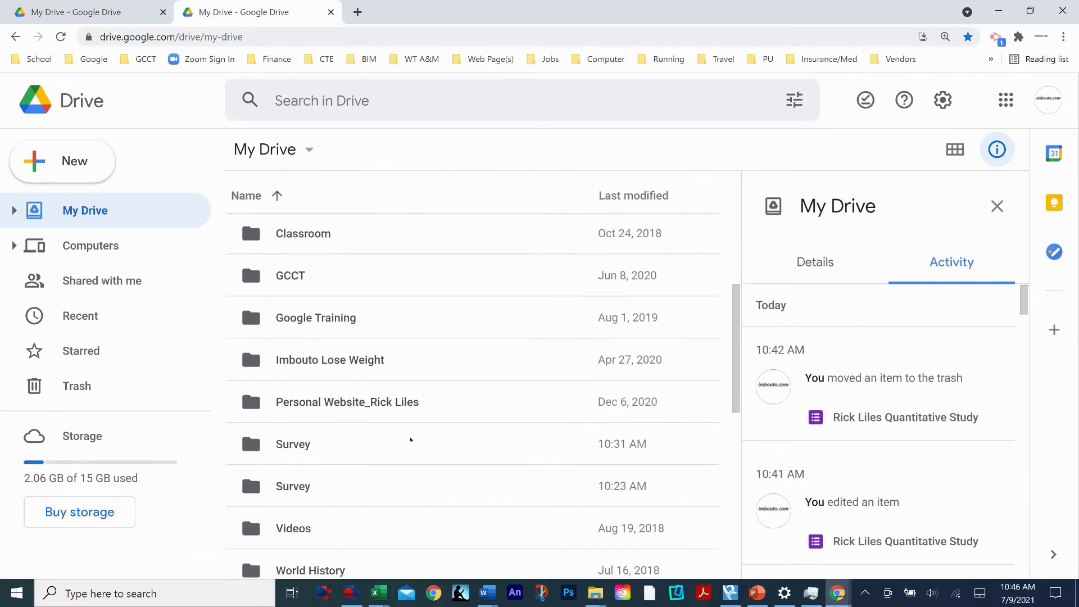
scroll(399, 335, down, 6)
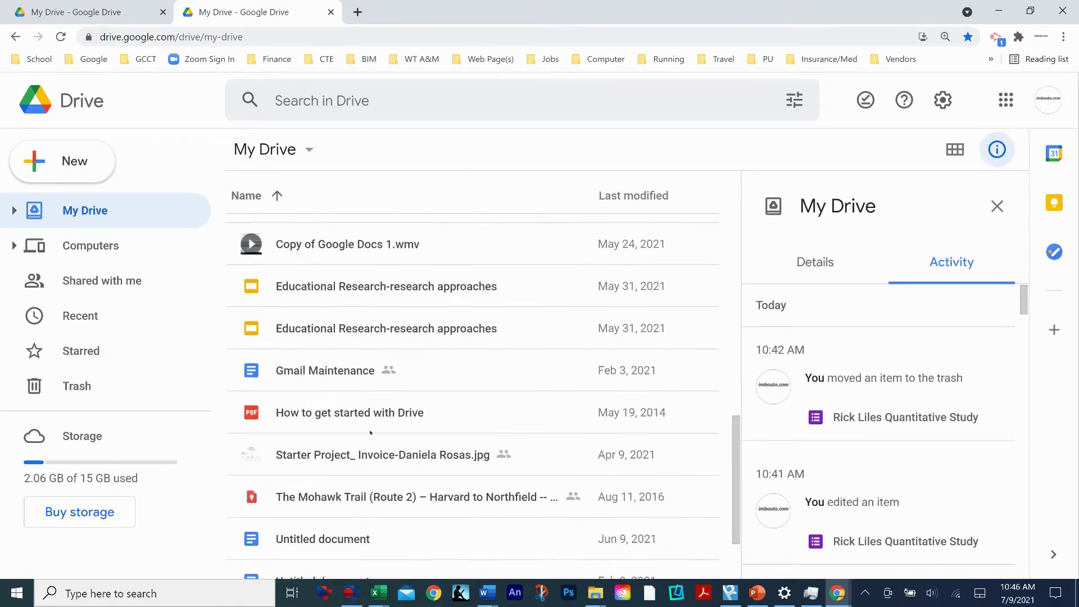
scroll(388, 421, up, 8)
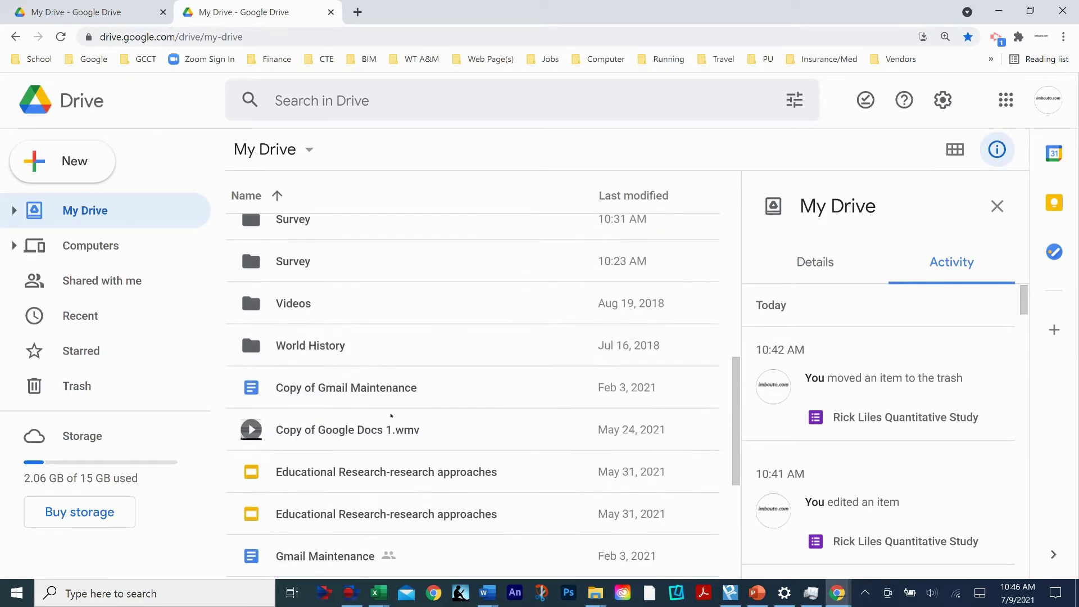
scroll(397, 400, up, 8)
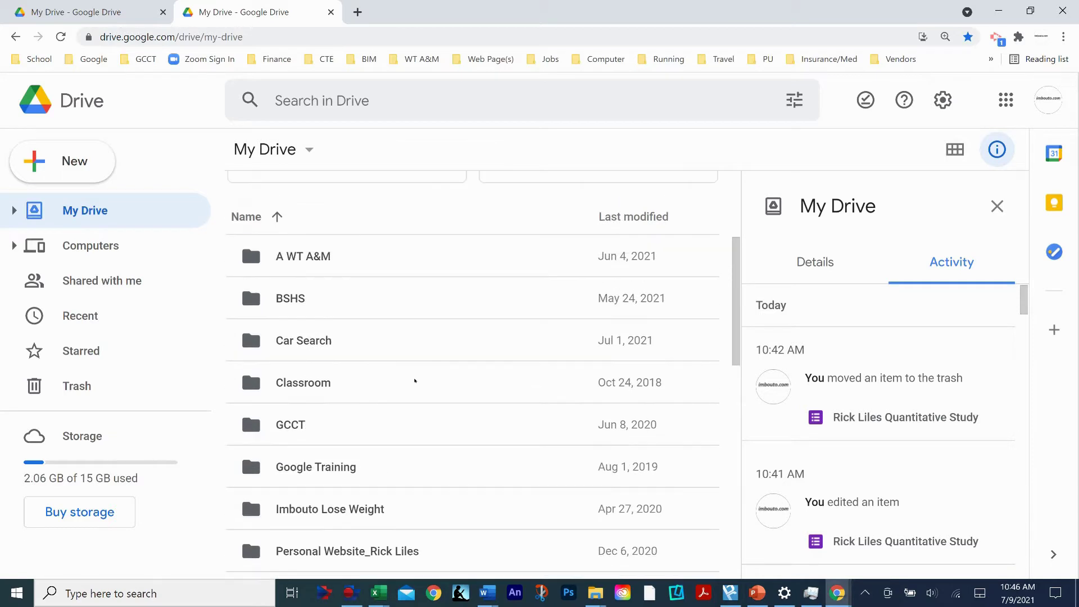
scroll(423, 382, down, 3)
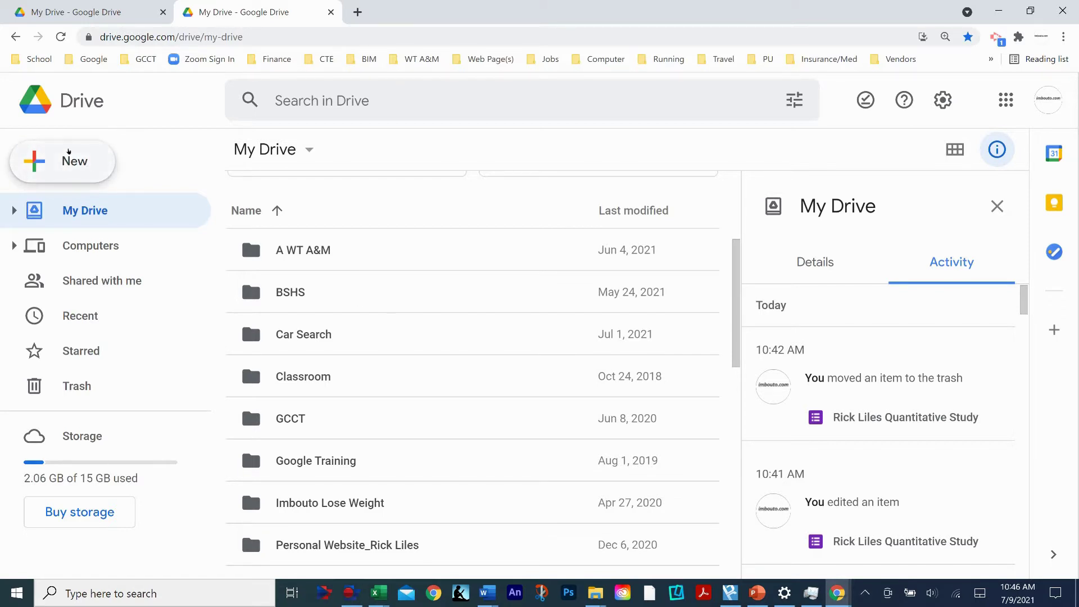
click(97, 161)
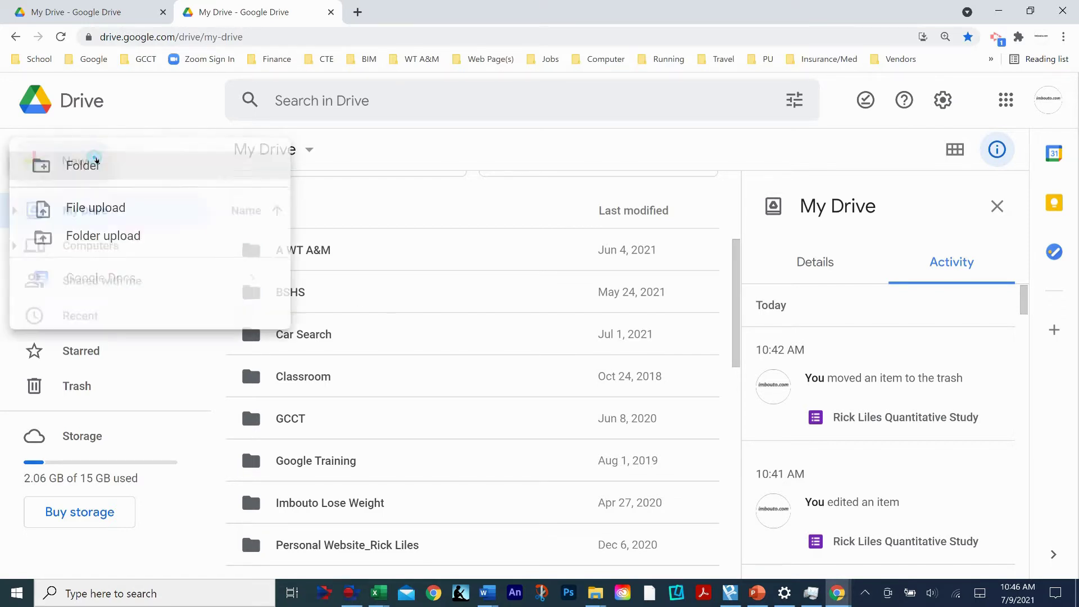
click(422, 345)
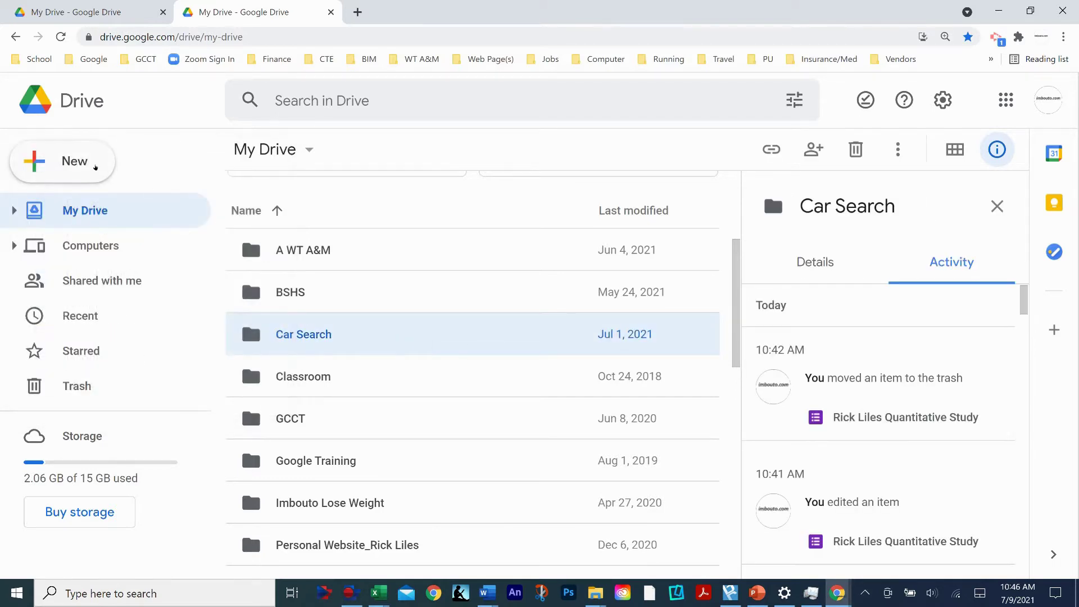
- Create a new folder named 'Survey' from the New menu
click(96, 164)
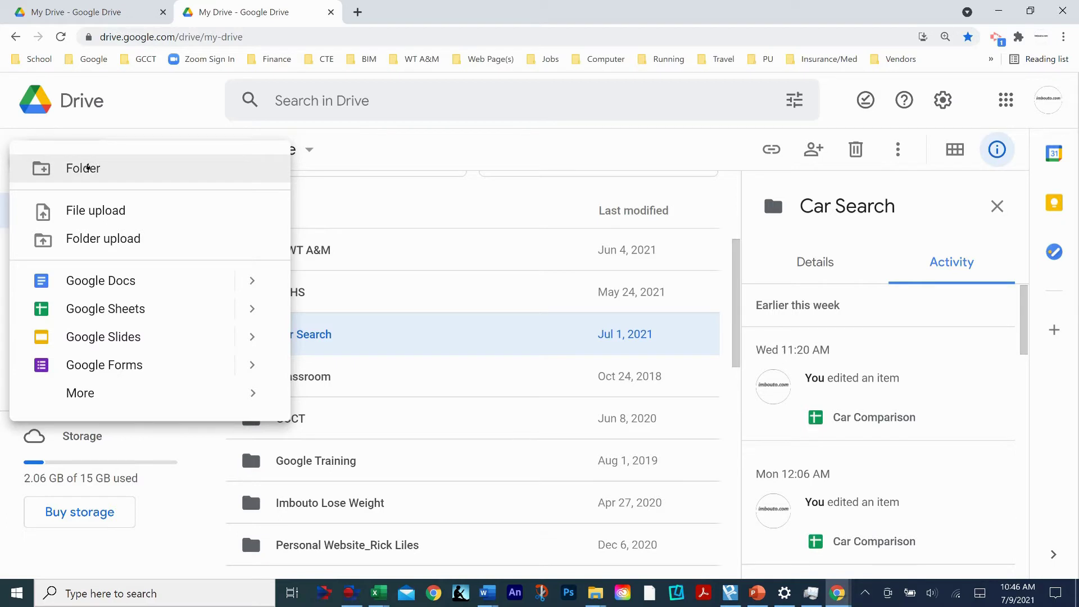
click(87, 168)
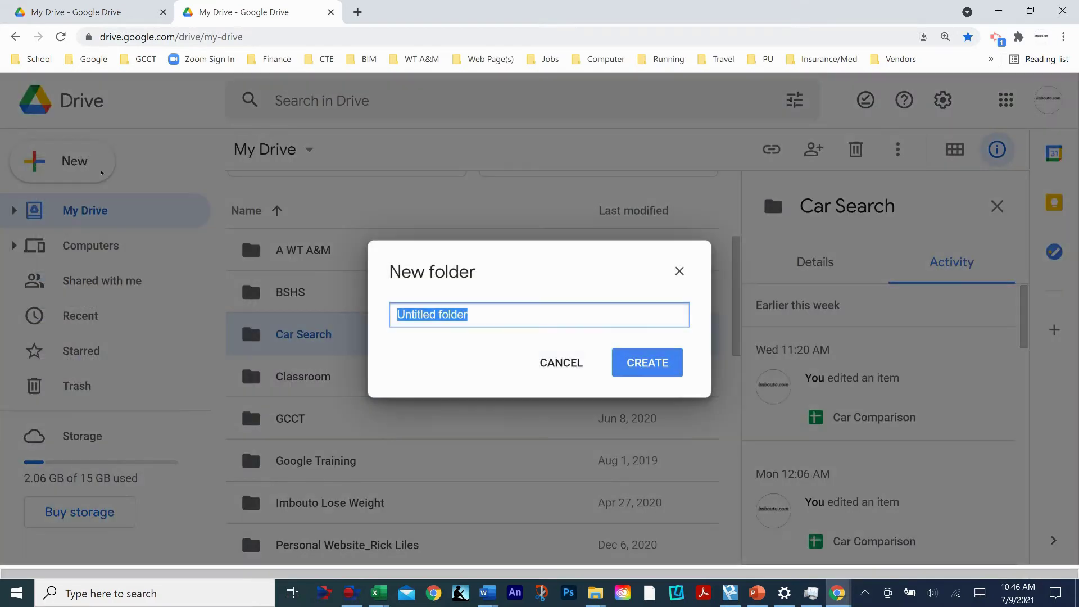
text(Survey)
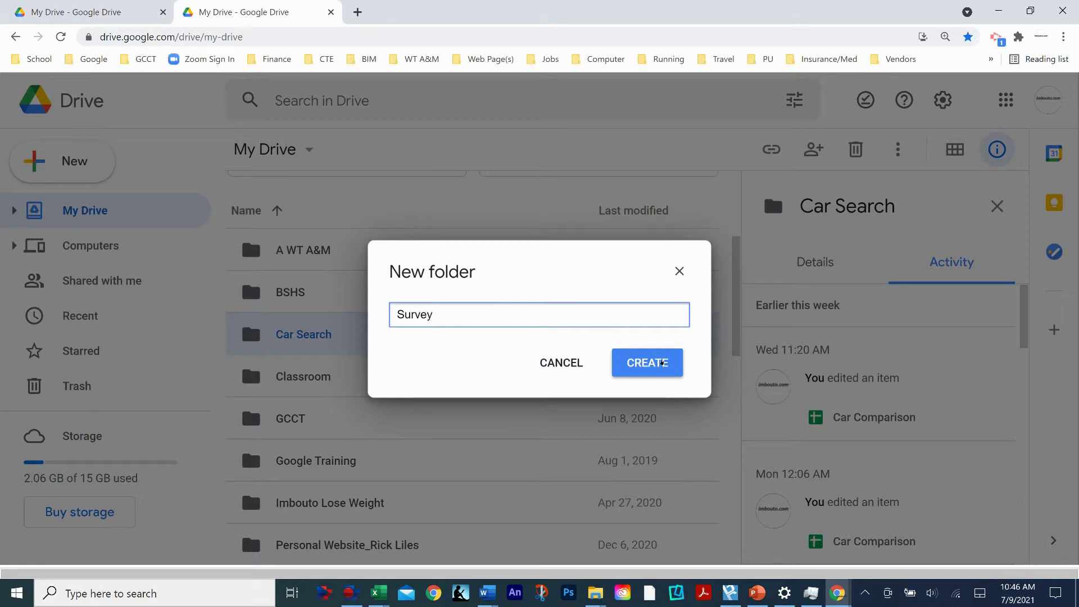
click(659, 363)
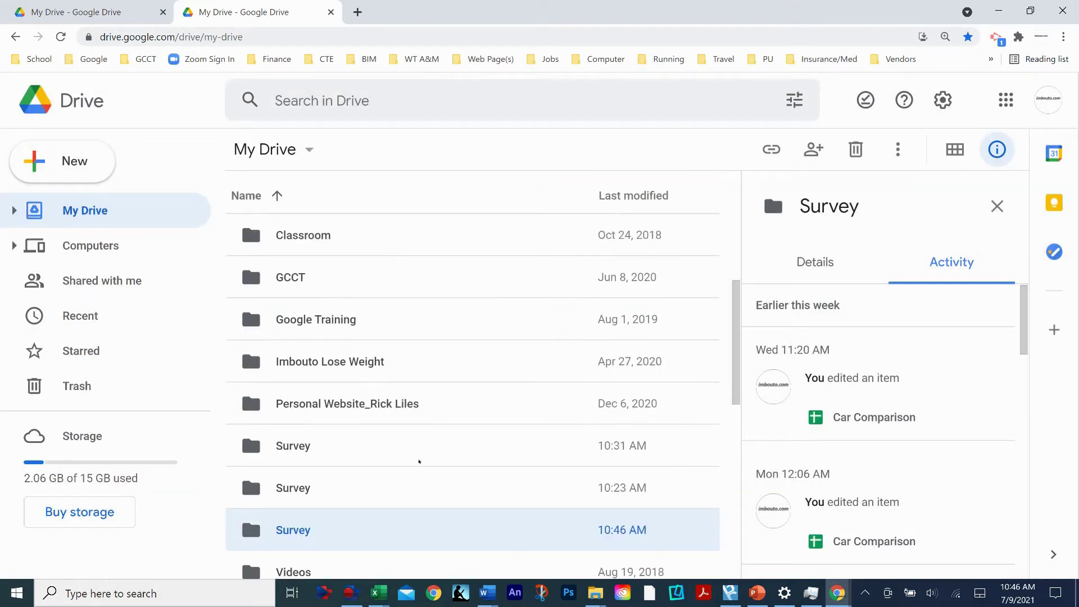
scroll(343, 535, down, 2)
scroll(339, 347, up, 5)
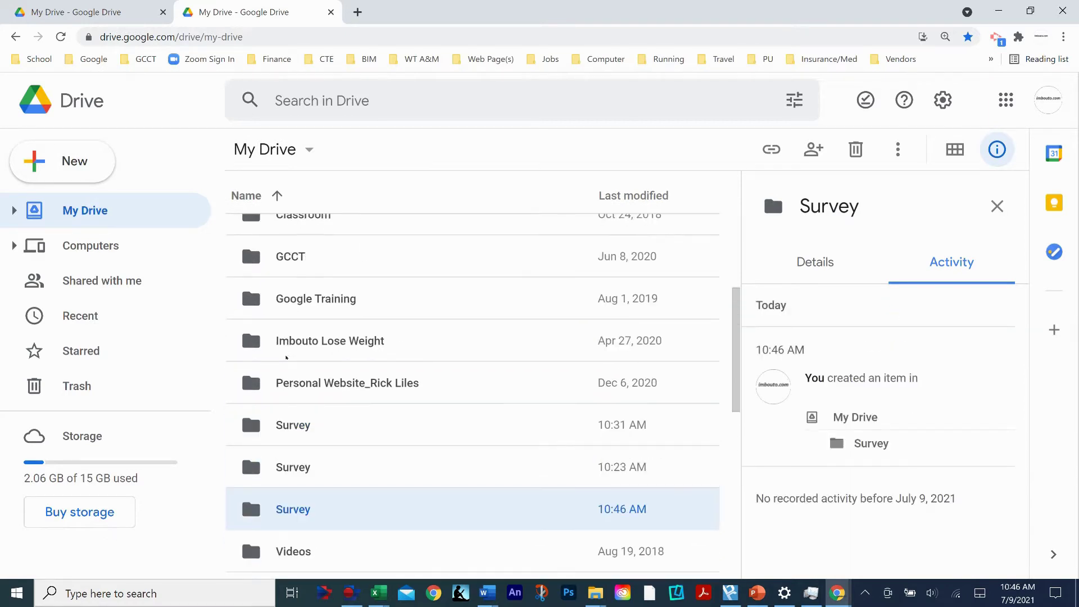
scroll(469, 290, up, 3)
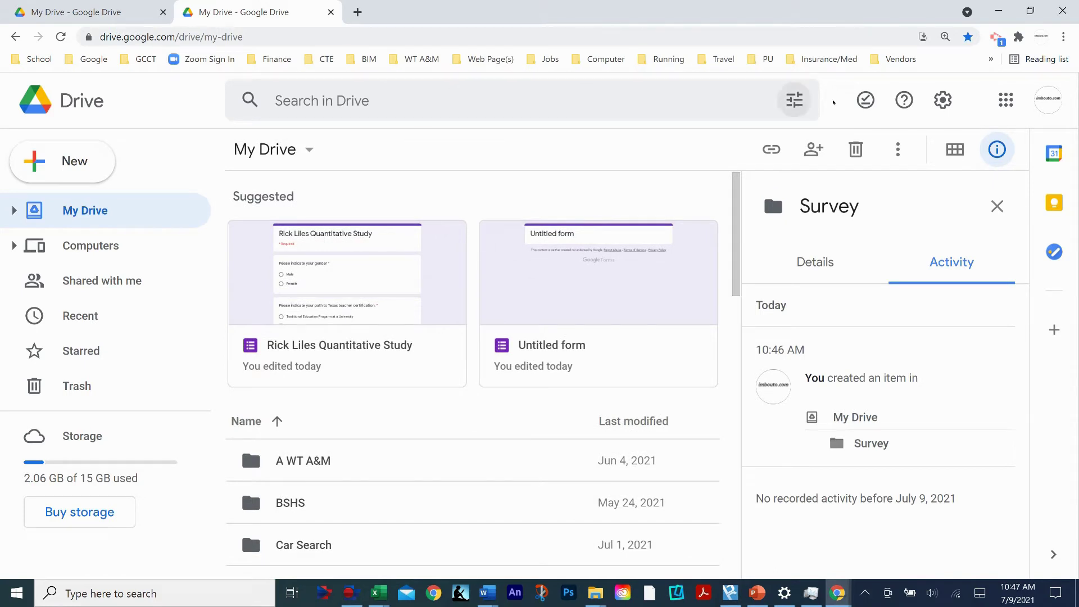
- Open the Google apps launcher again and scroll to its last entries, Google One and Travel
click(1008, 99)
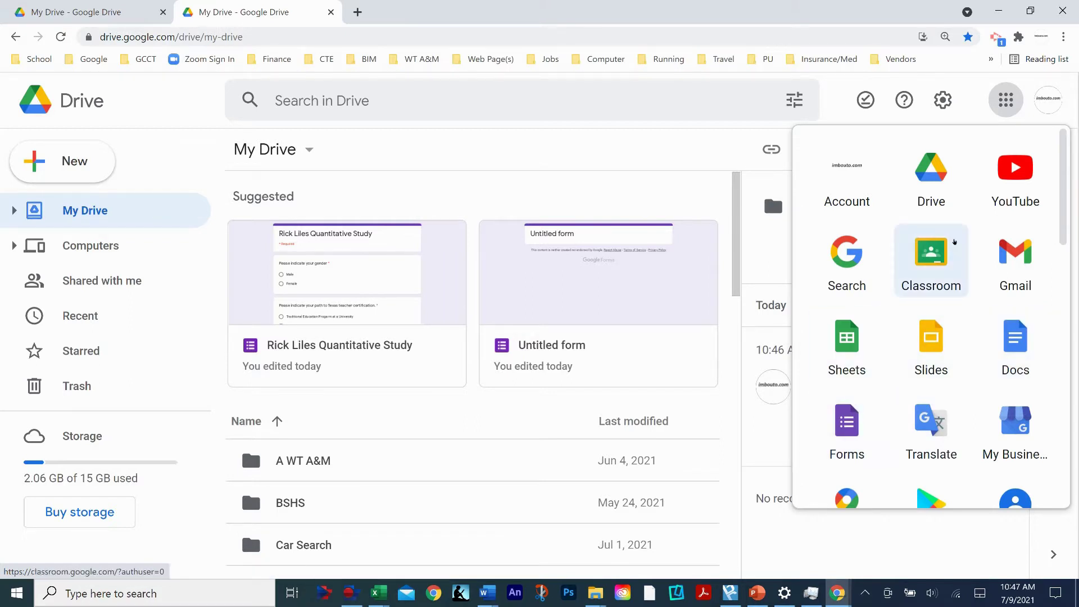
scroll(930, 236, down, 8)
scroll(956, 311, down, 5)
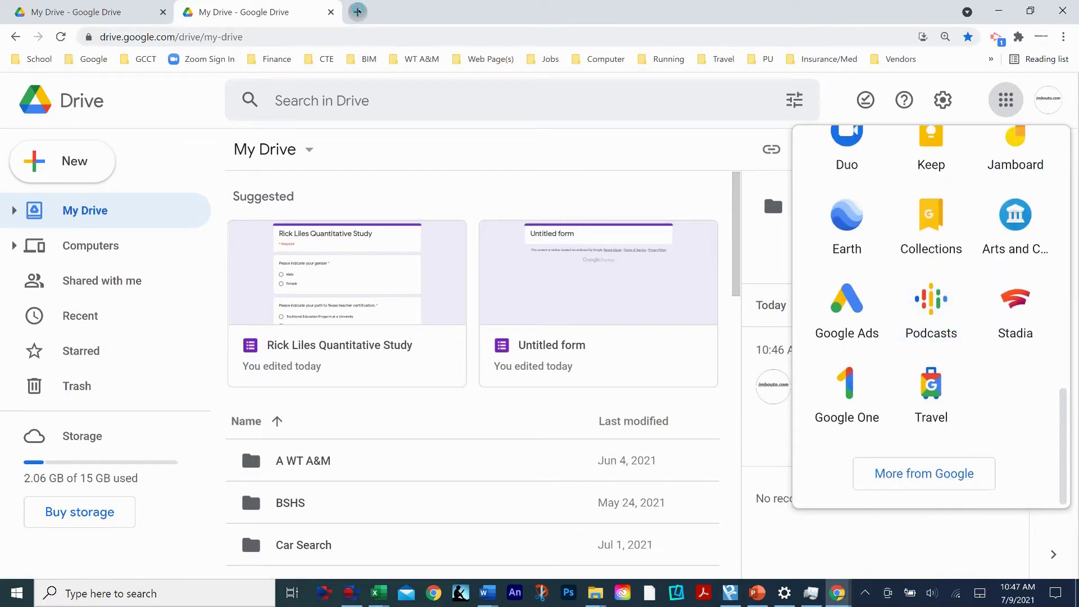
- Search 'google forms' in a new tab, open the Forms home page, then close that tab
click(357, 12)
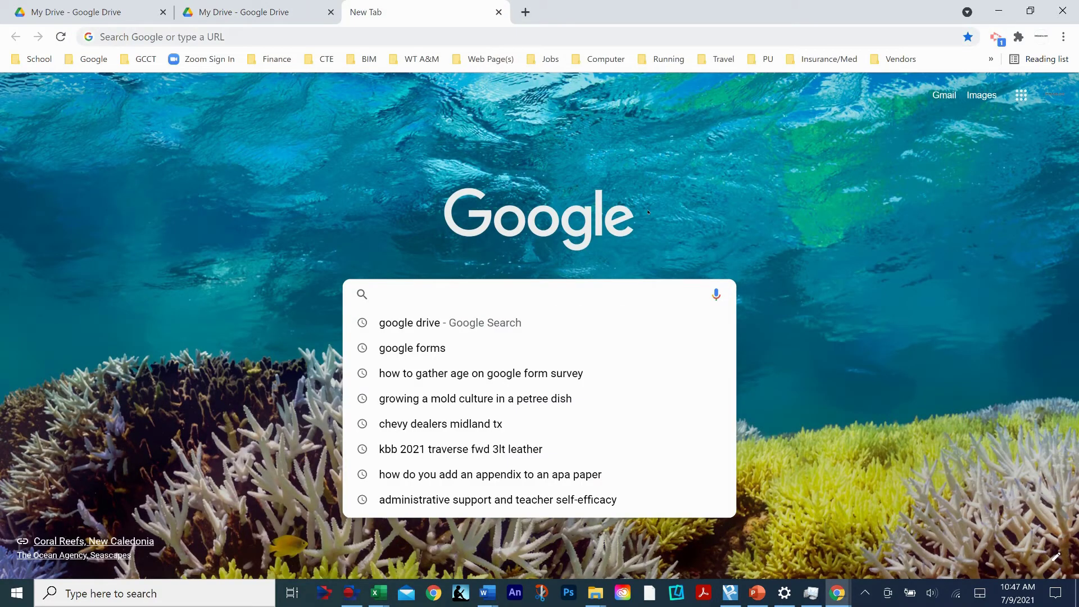
text(google forms)
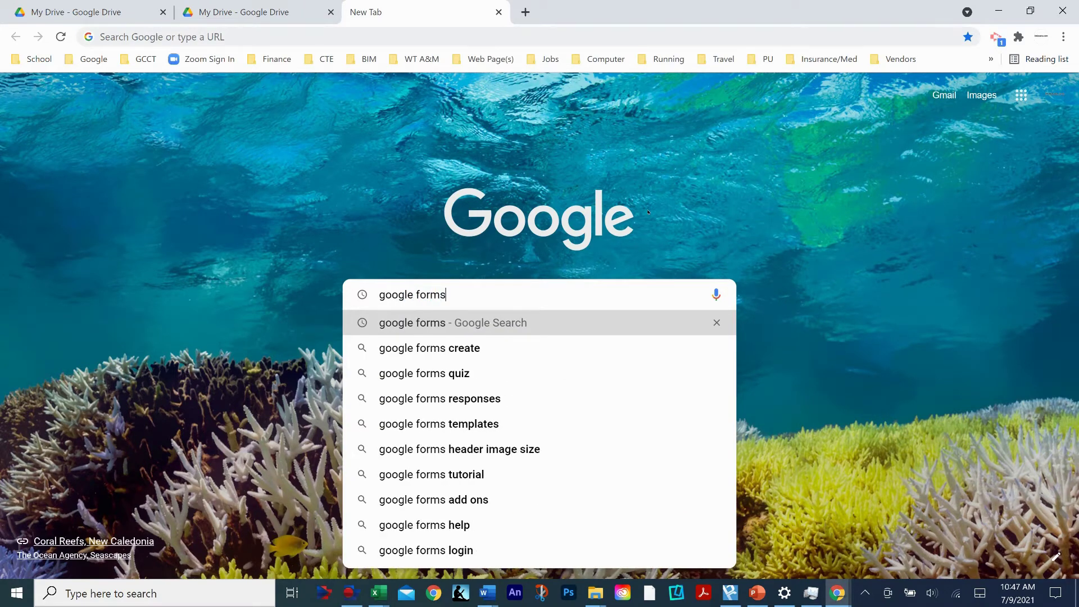
key(Return)
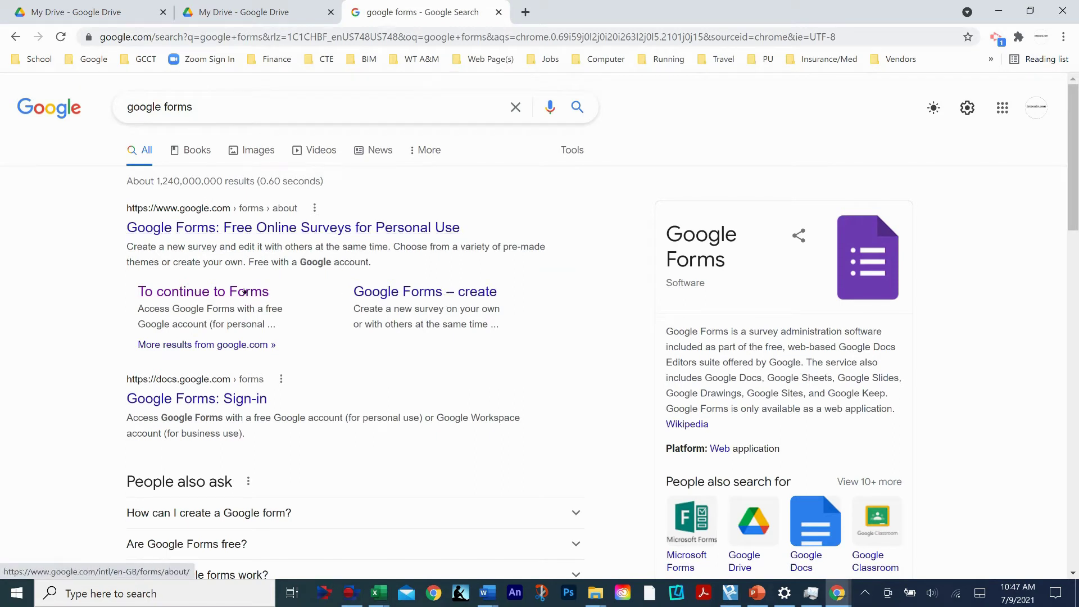
click(216, 292)
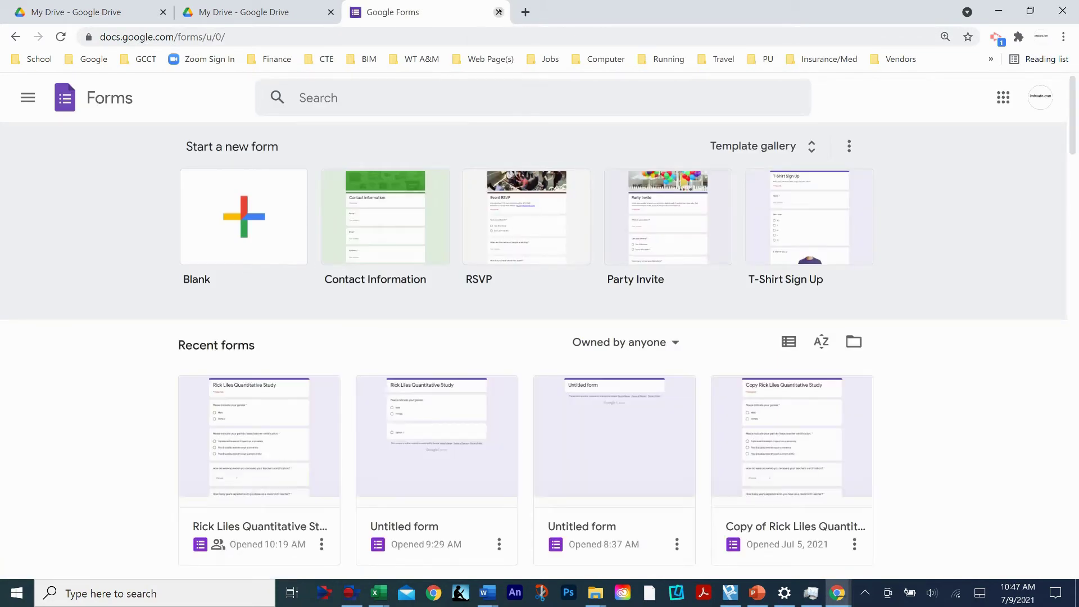
click(498, 12)
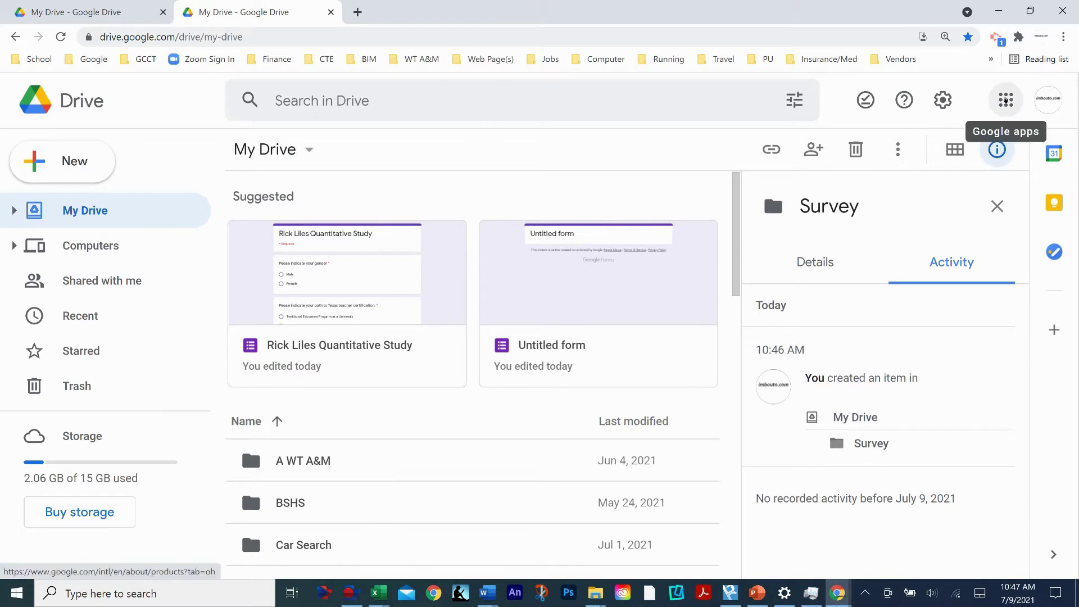
- Open Google Forms in a new tab from the Google apps launcher
click(1006, 100)
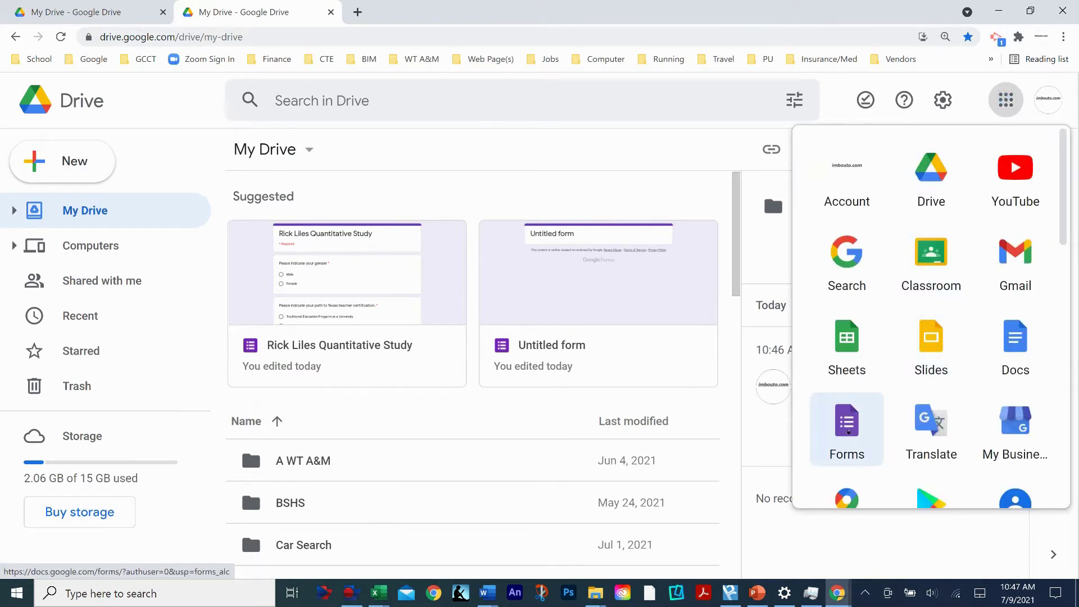
mouse_move(848, 430)
mouse_down()
mouse_move(894, 357)
mouse_move(1008, 370)
mouse_move(920, 273)
mouse_move(853, 352)
mouse_move(850, 449)
mouse_move(869, 458)
mouse_move(954, 423)
mouse_move(849, 427)
mouse_up()
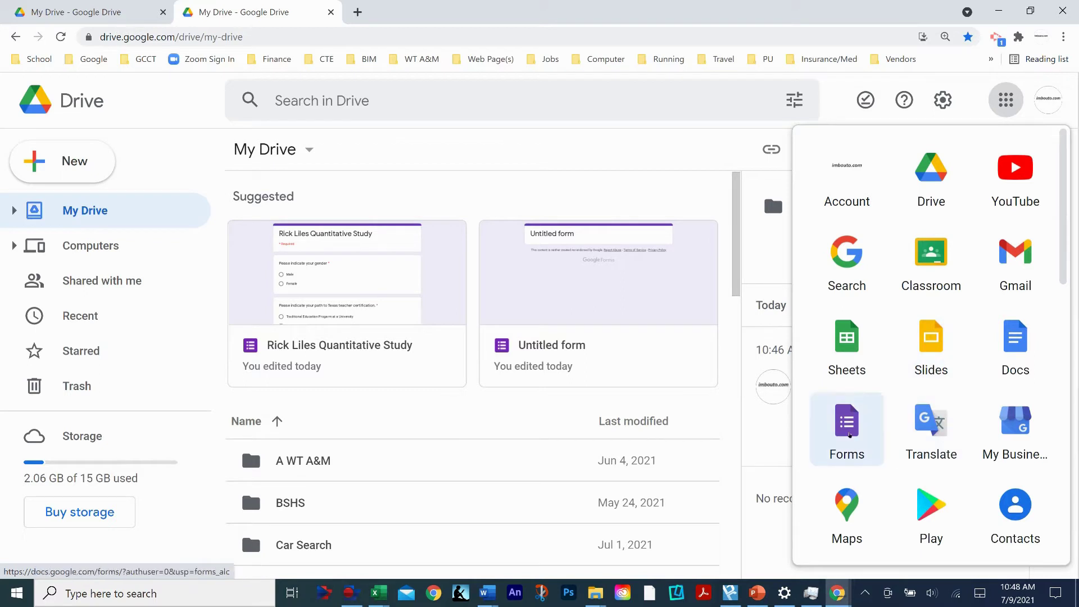
click(847, 419)
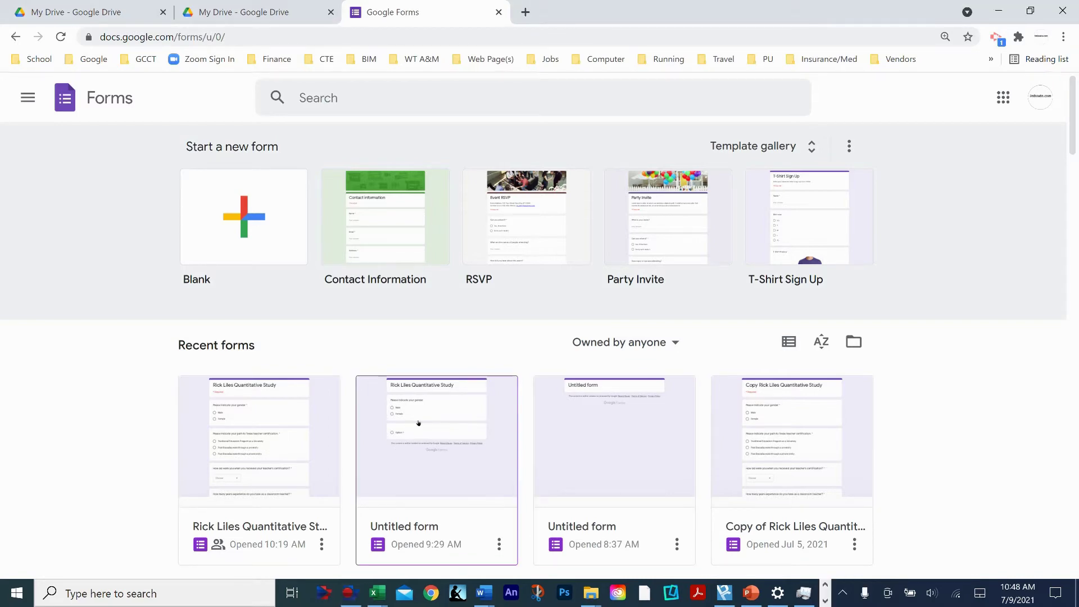
- Look through the recent forms list and start a new blank form
scroll(458, 438, down, 1)
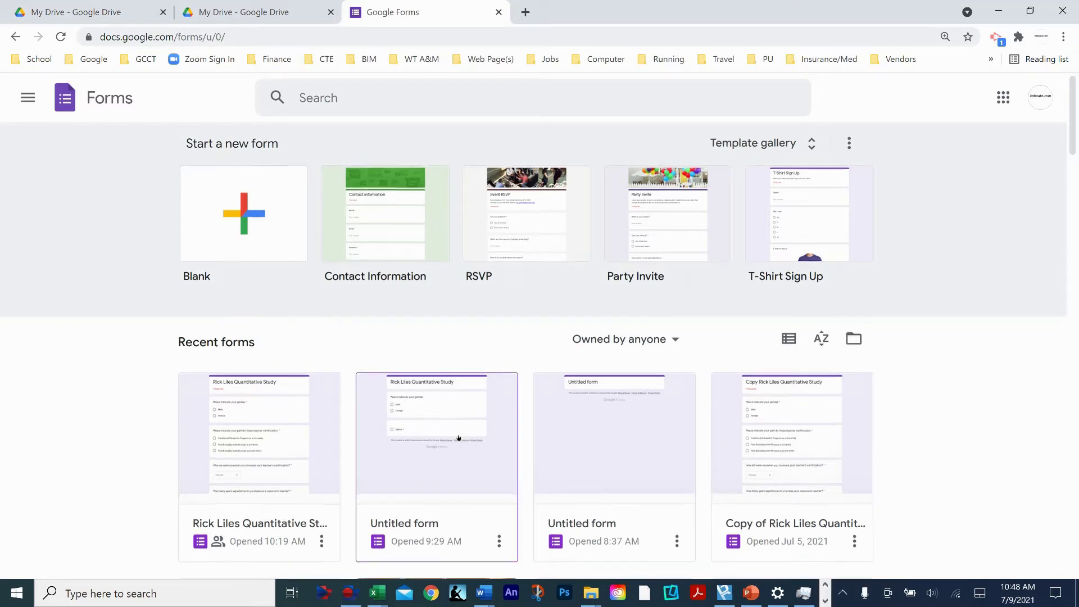
scroll(459, 438, down, 3)
scroll(504, 428, up, 3)
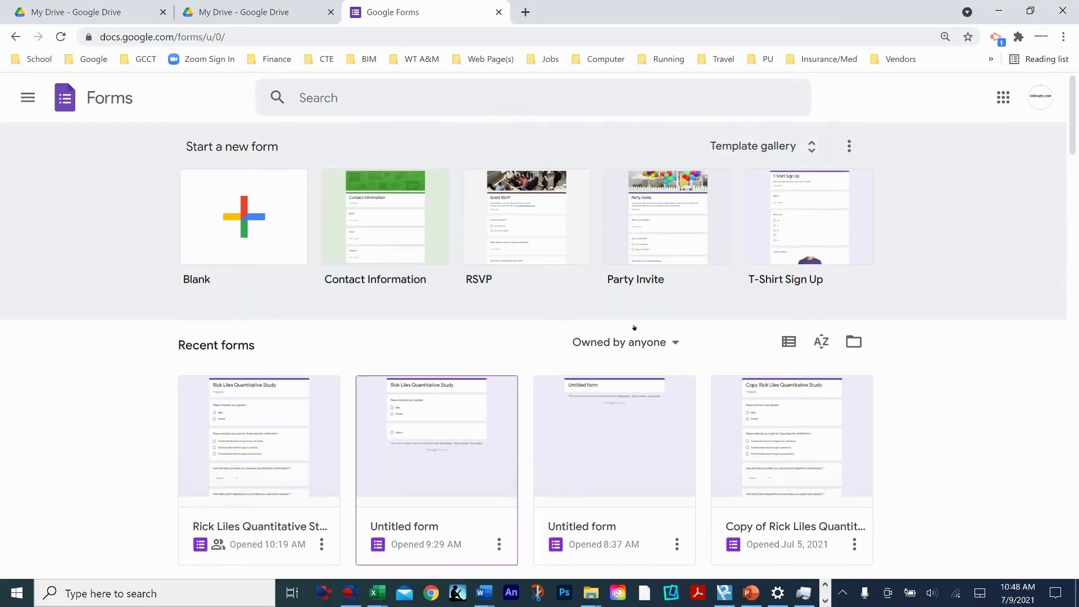
scroll(490, 356, down, 5)
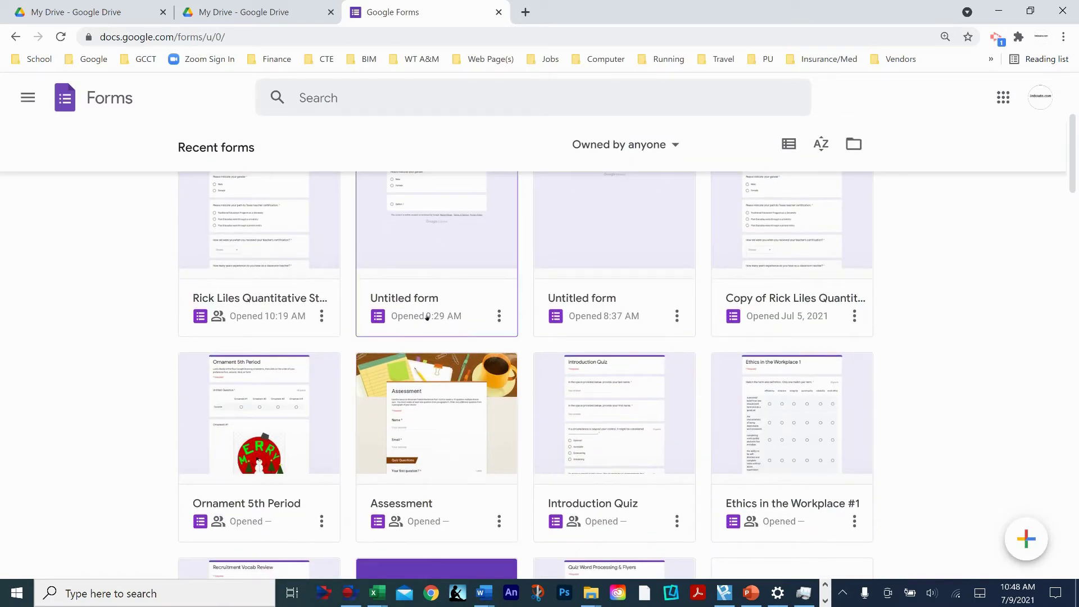
scroll(478, 335, up, 4)
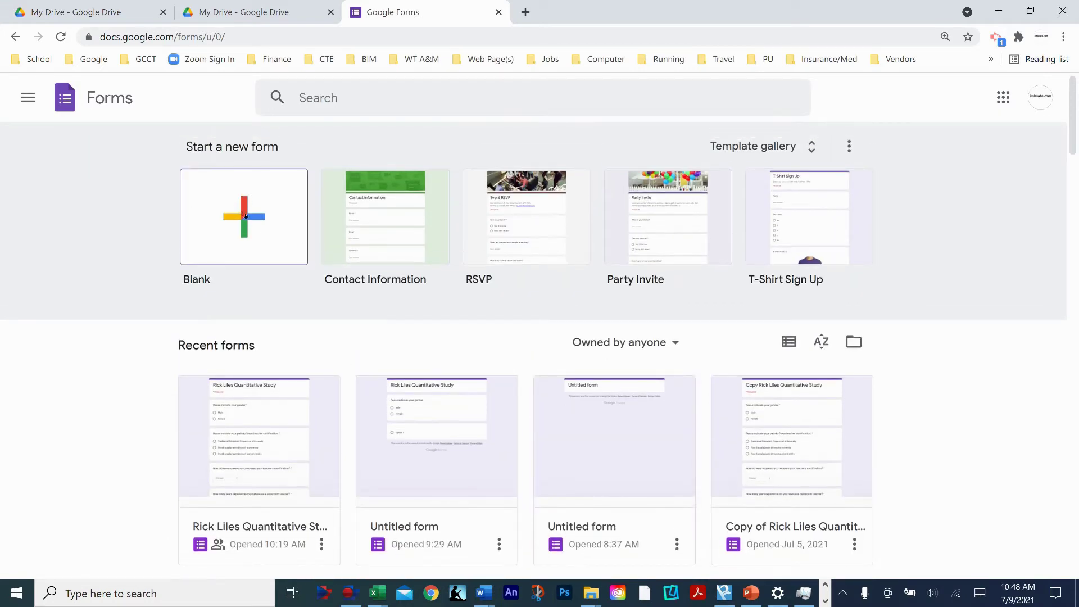
click(247, 215)
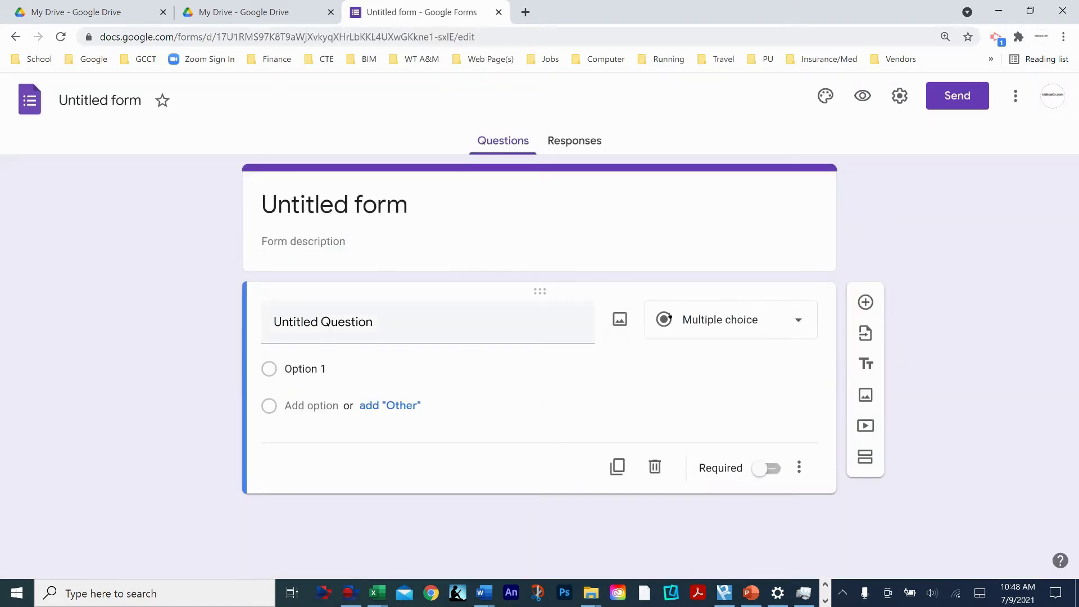
- Enter the form title as the researcher's name followed by 'Quantitative Study'
click(415, 204)
text(Rick l)
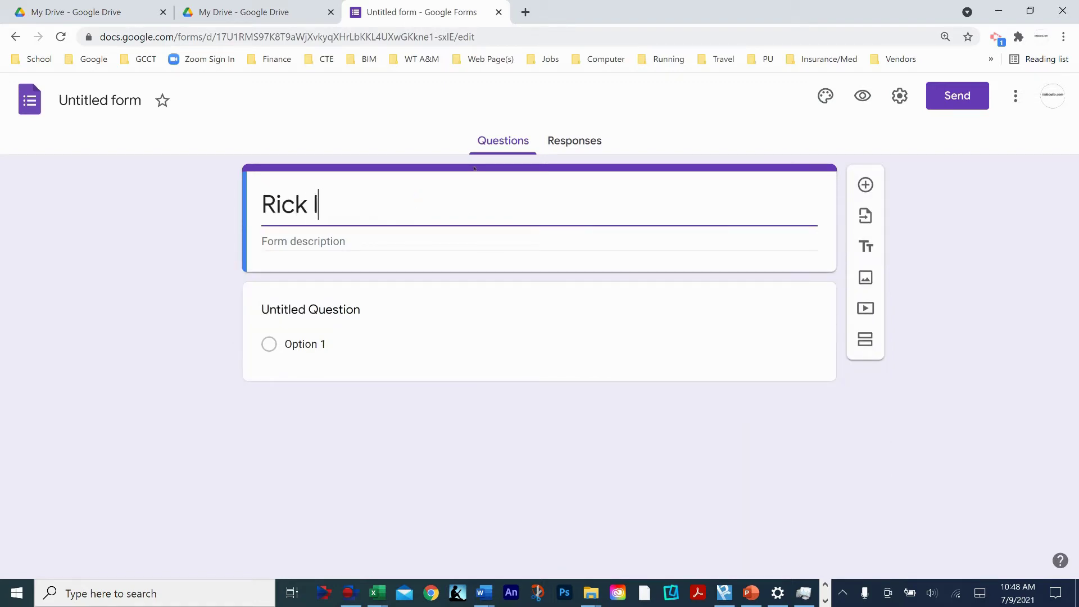
key(BackSpace)
text(Liles Quanti)
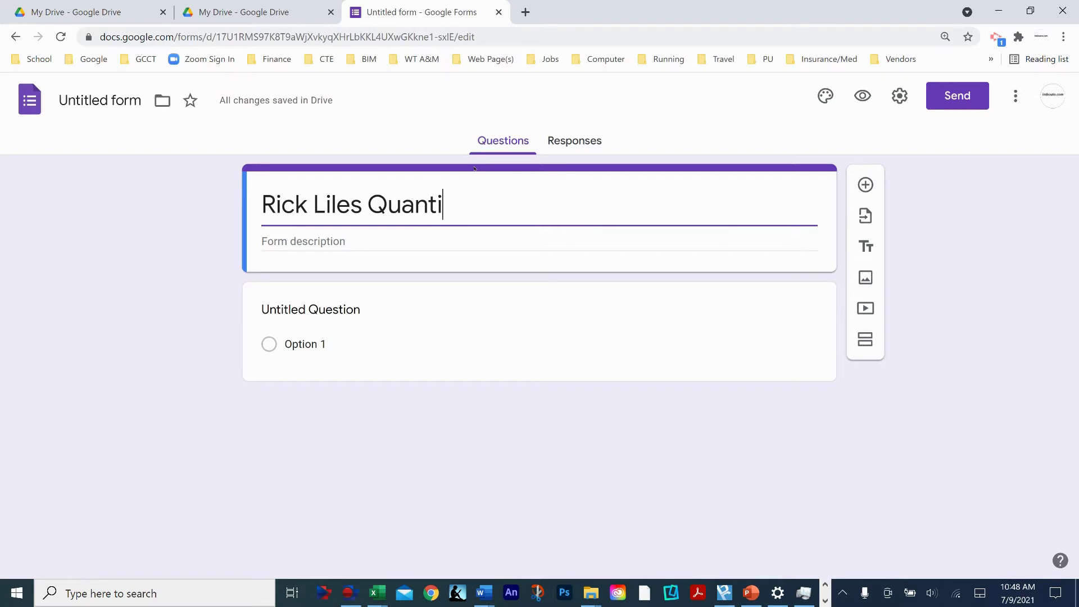
text(tative Study)
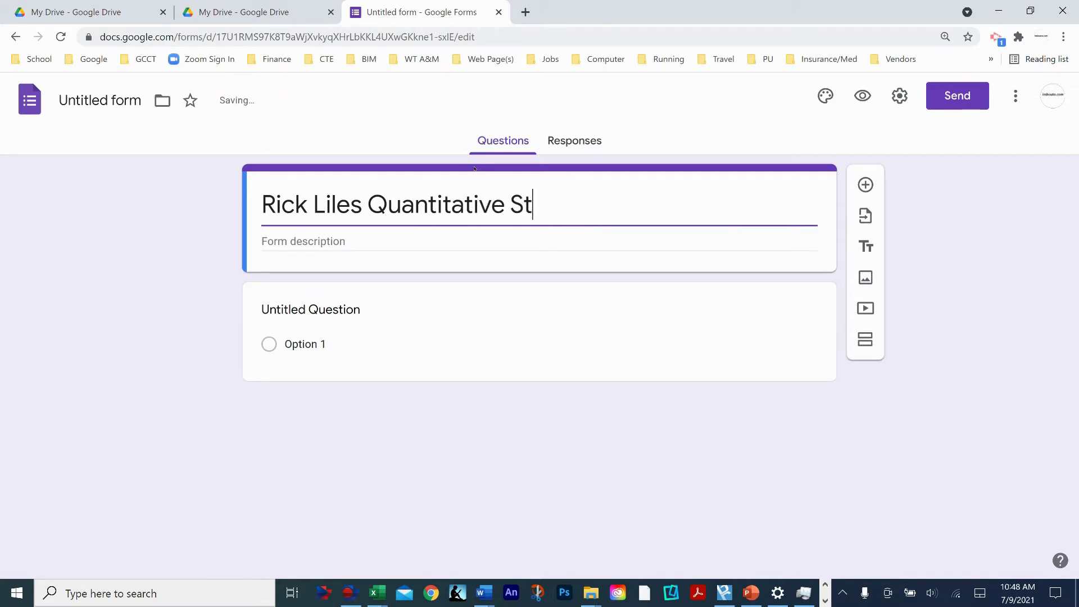
click(451, 205)
click(603, 198)
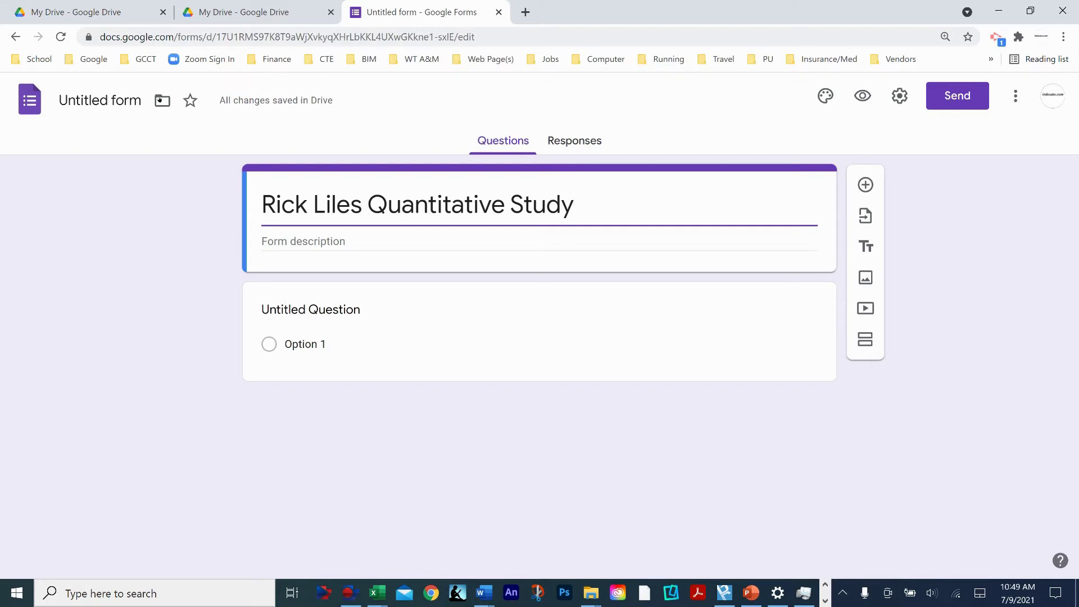
- Give the form file the same name as its title, removing a stray 'last'
click(106, 100)
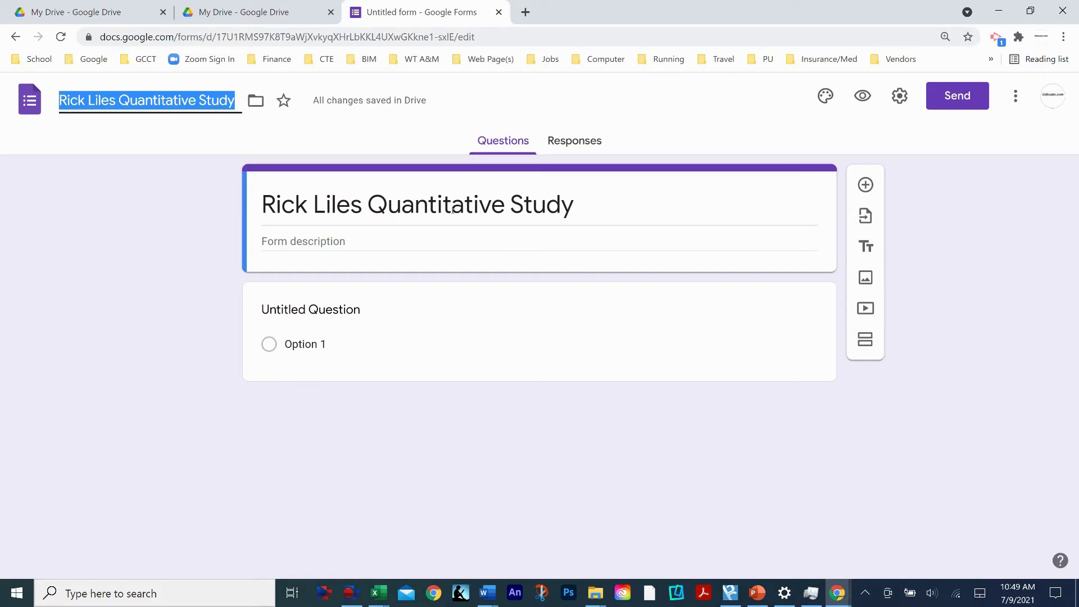
click(127, 101)
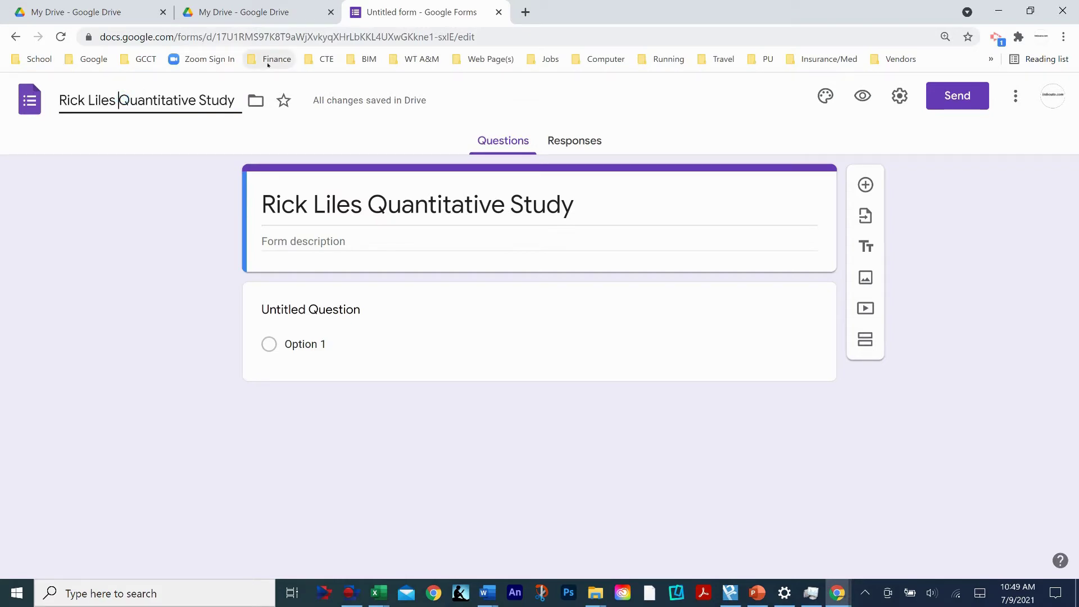
text(last)
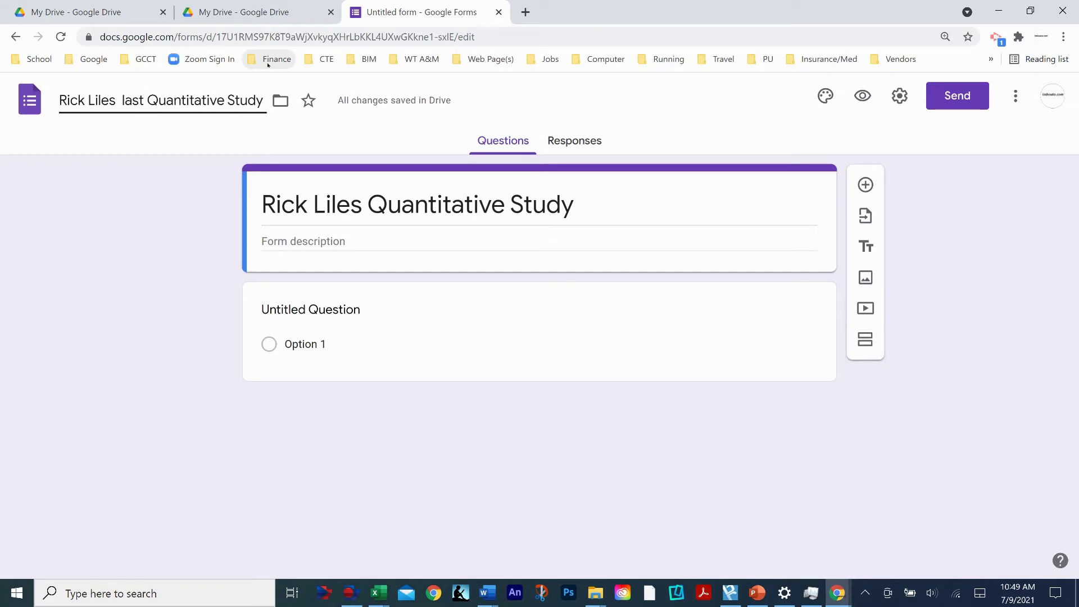
key(BackSpace)
key(BackSpace)
key(BackSpace)
key(BackSpace)
key(BackSpace)
key(BackSpace)
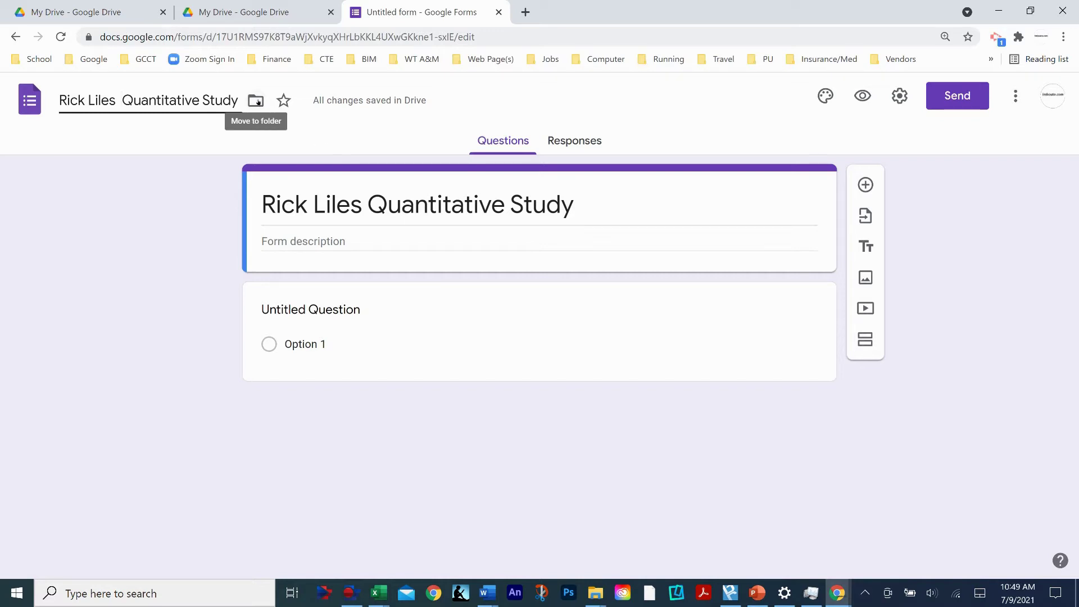
- Move the form into the Survey folder and dismiss the confirmation notice
click(257, 102)
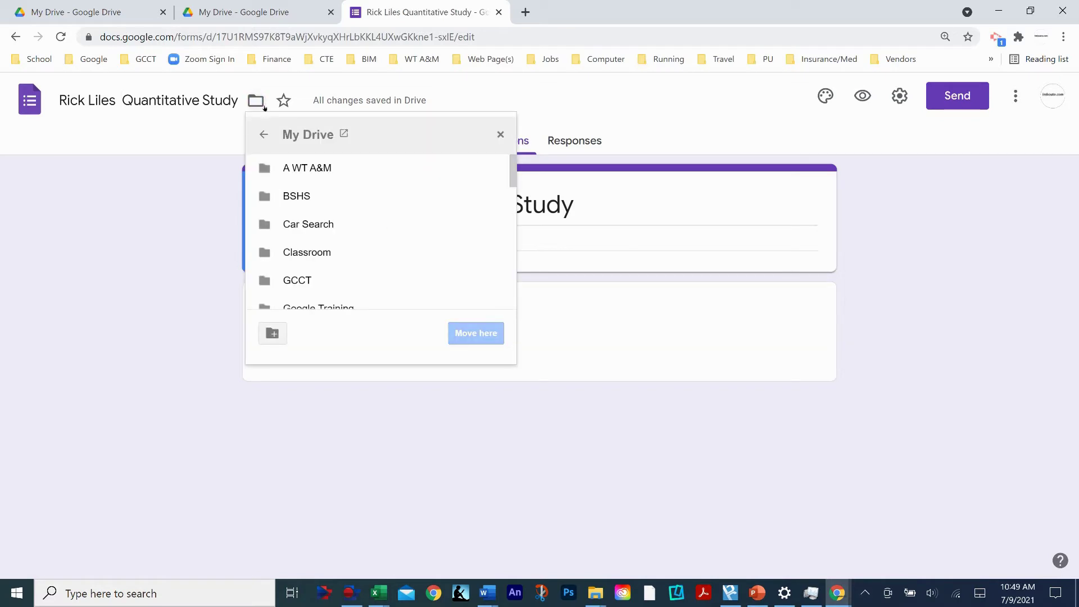
scroll(331, 173, down, 4)
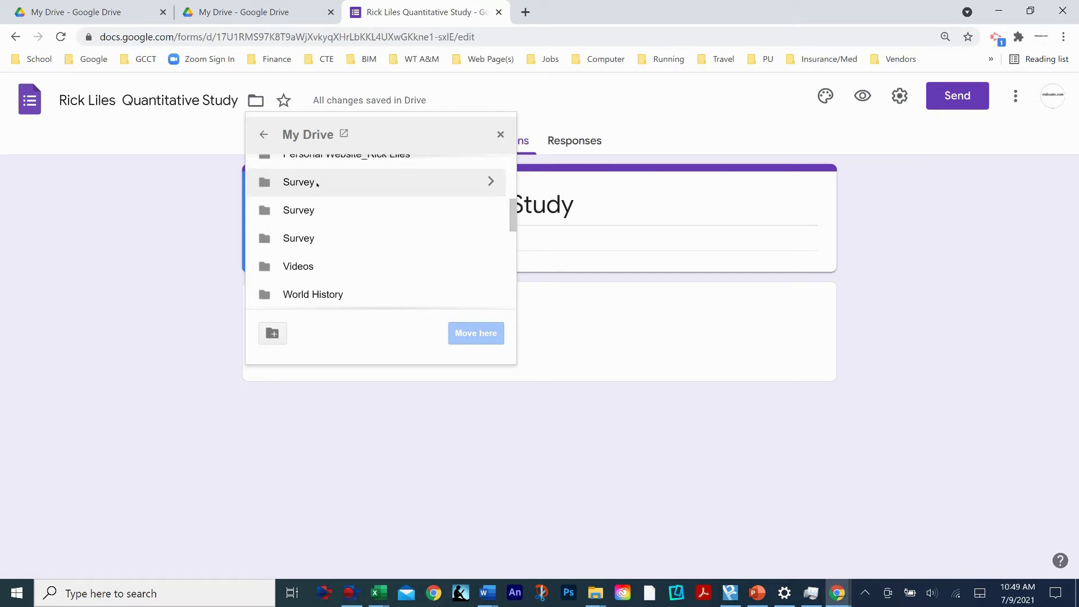
click(317, 184)
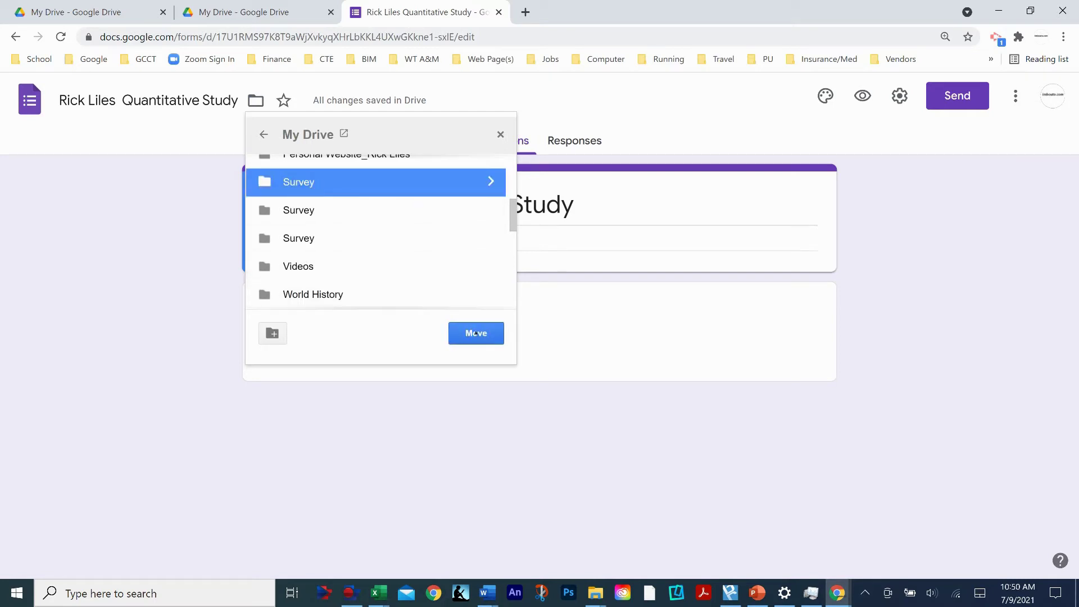
click(477, 332)
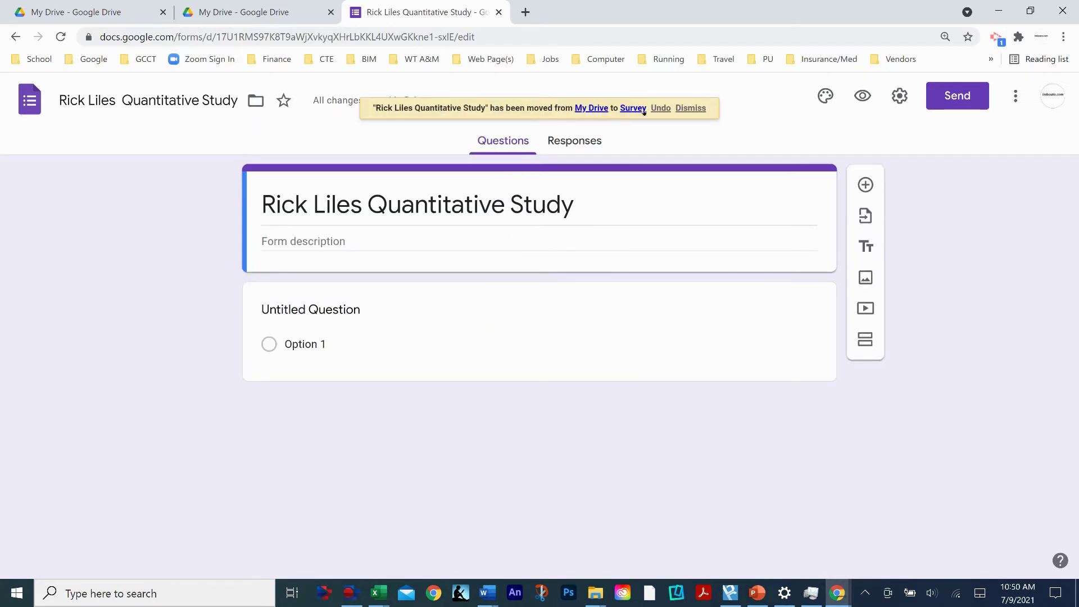
click(687, 108)
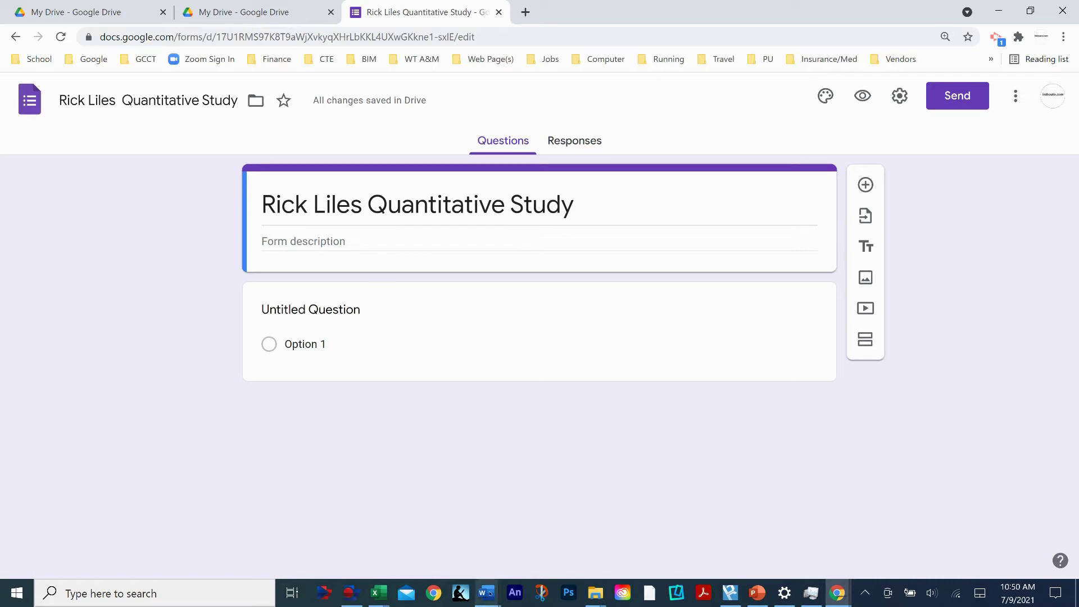
- Copy the quoted consent paragraph from the Educational Research Syllabus and return to the study form
mouse_move(485, 590)
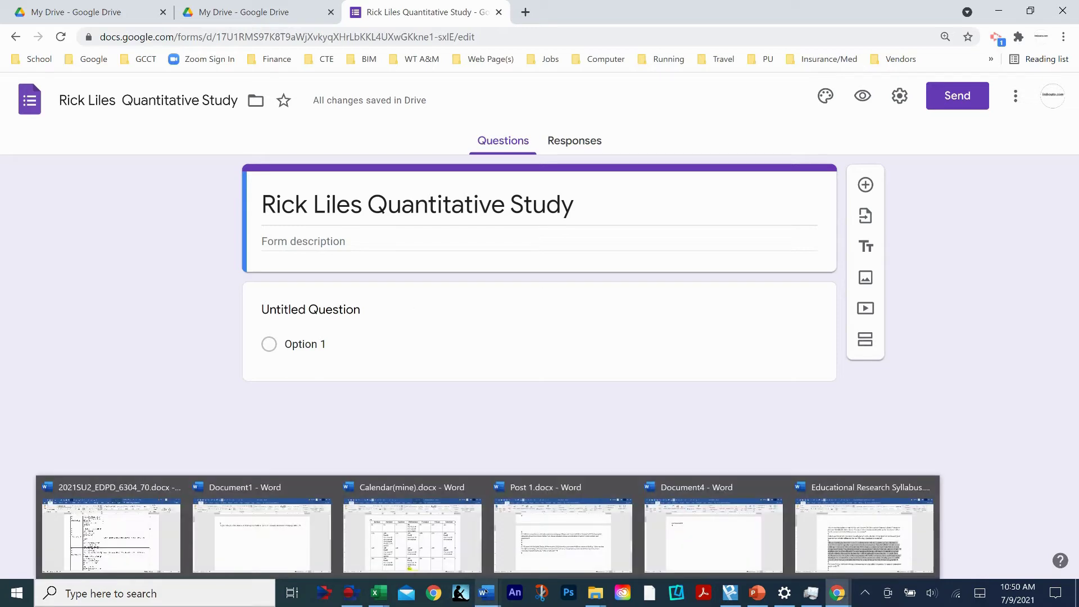
click(840, 524)
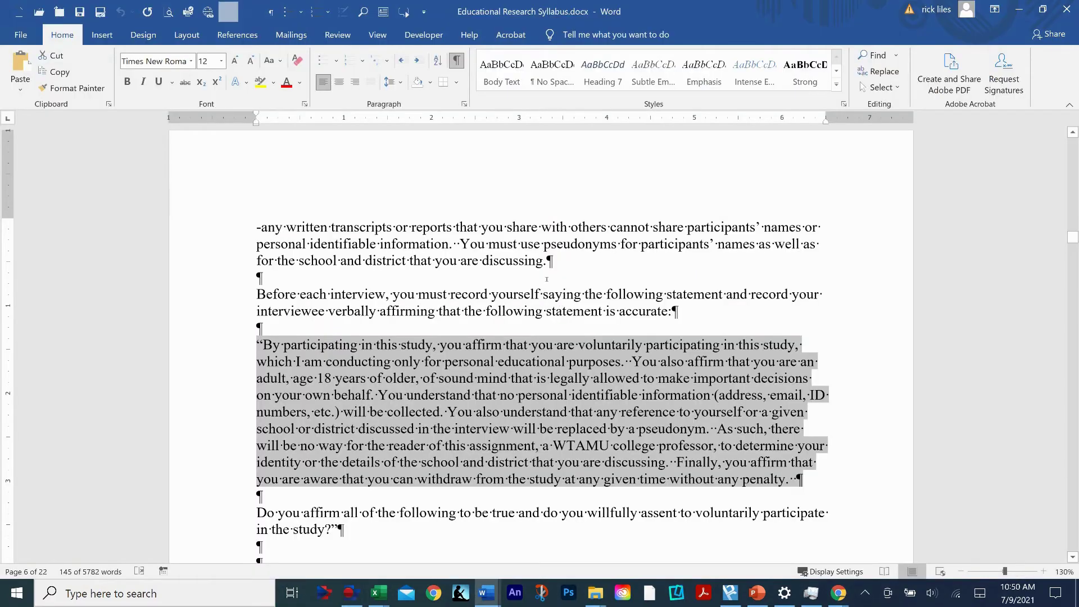
scroll(496, 225, up, 4)
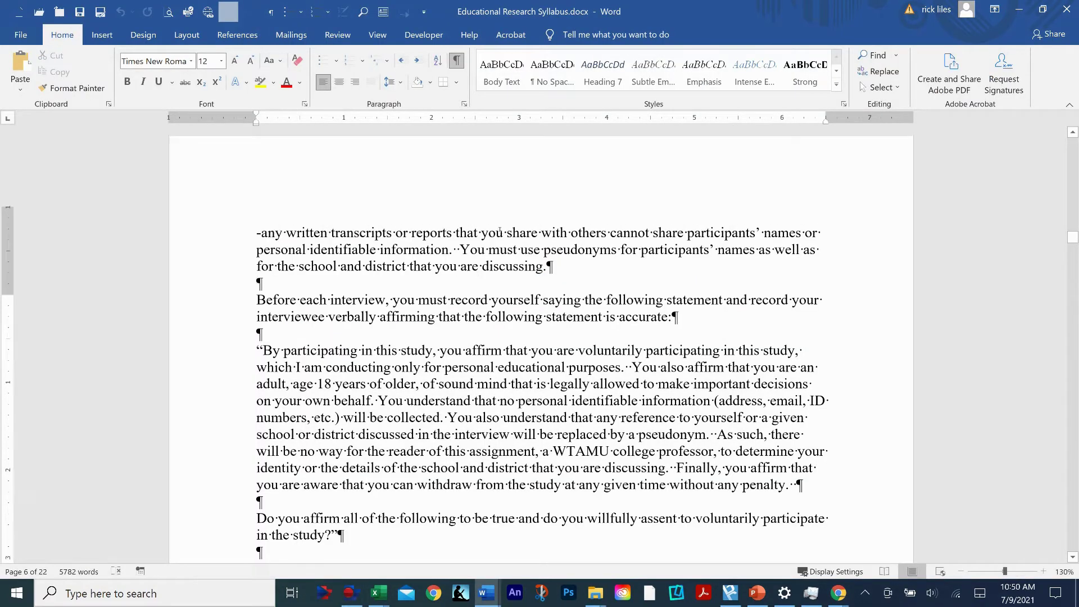
scroll(386, 253, down, 4)
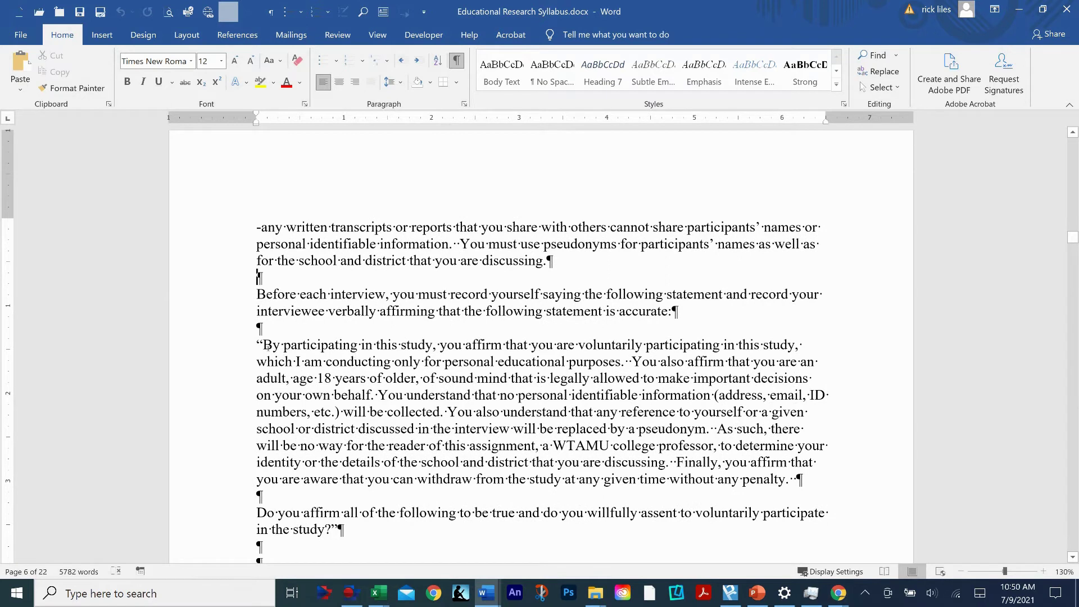
drag(268, 346, 796, 485)
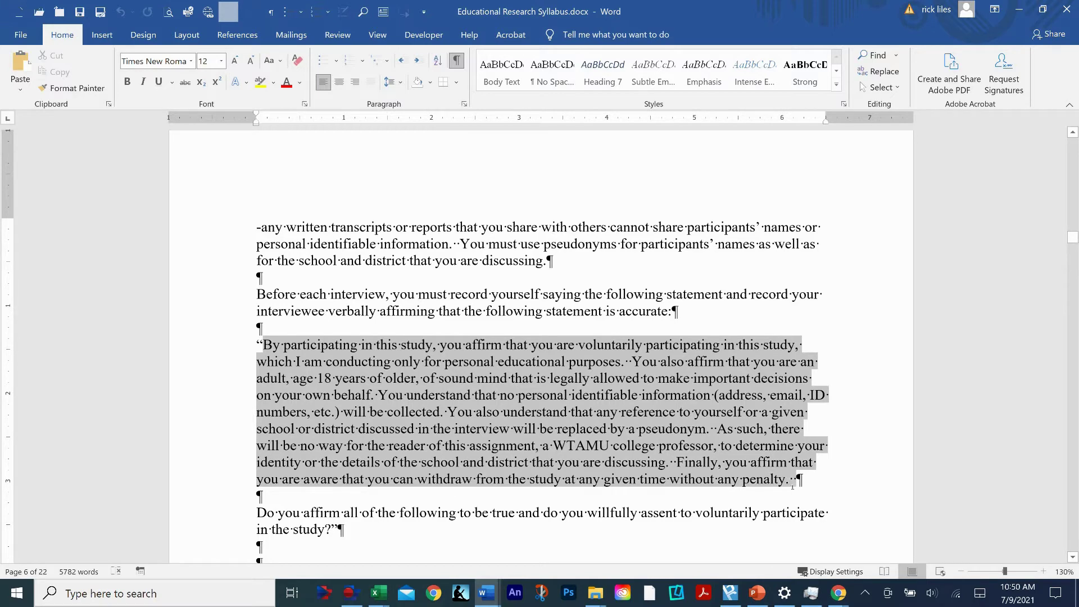
right_click(558, 395)
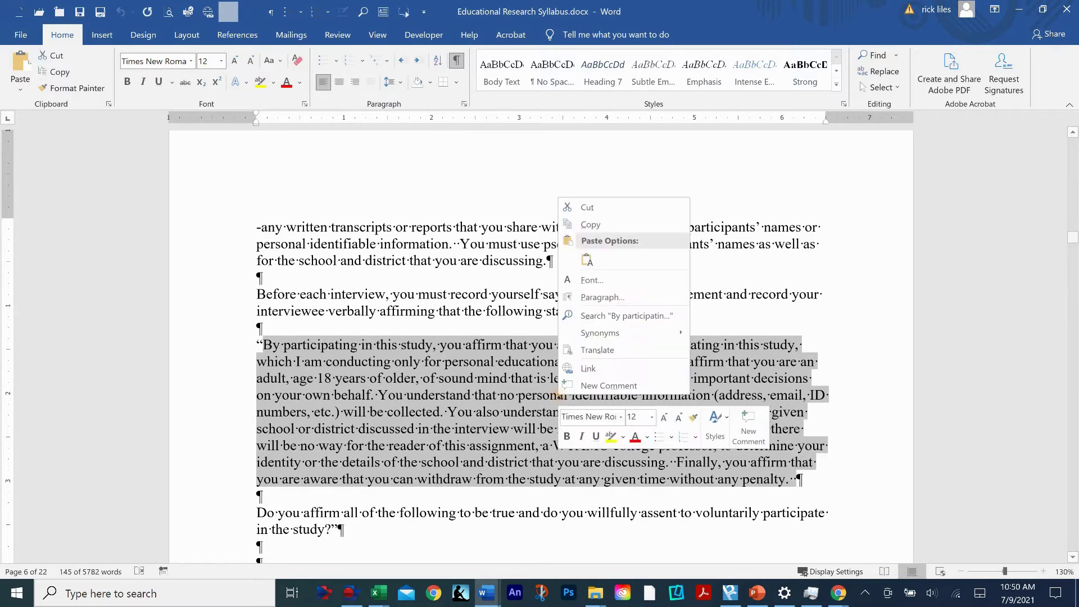
click(590, 226)
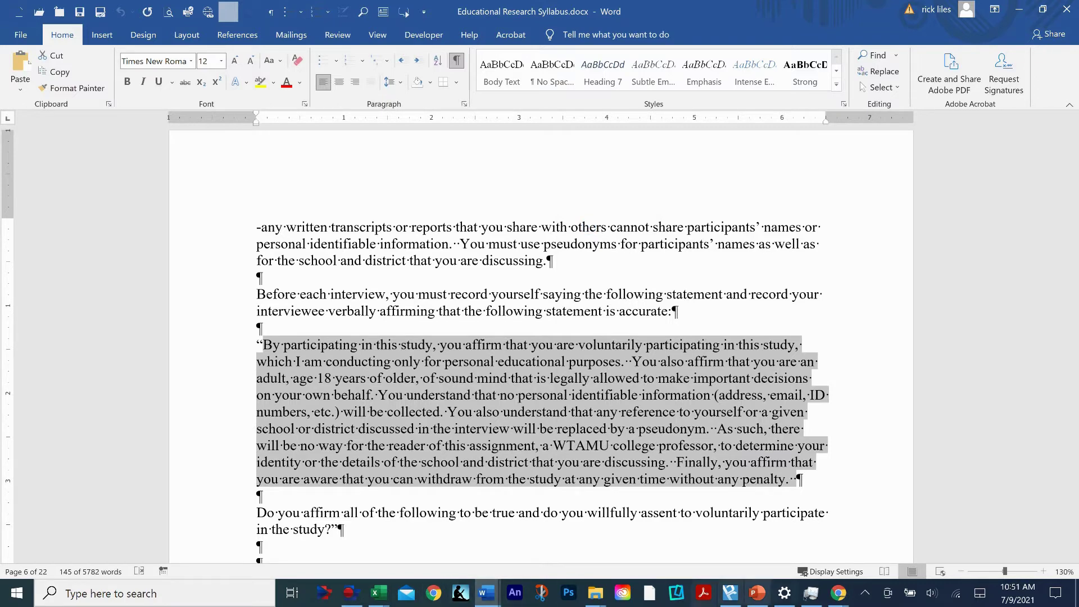
mouse_move(837, 593)
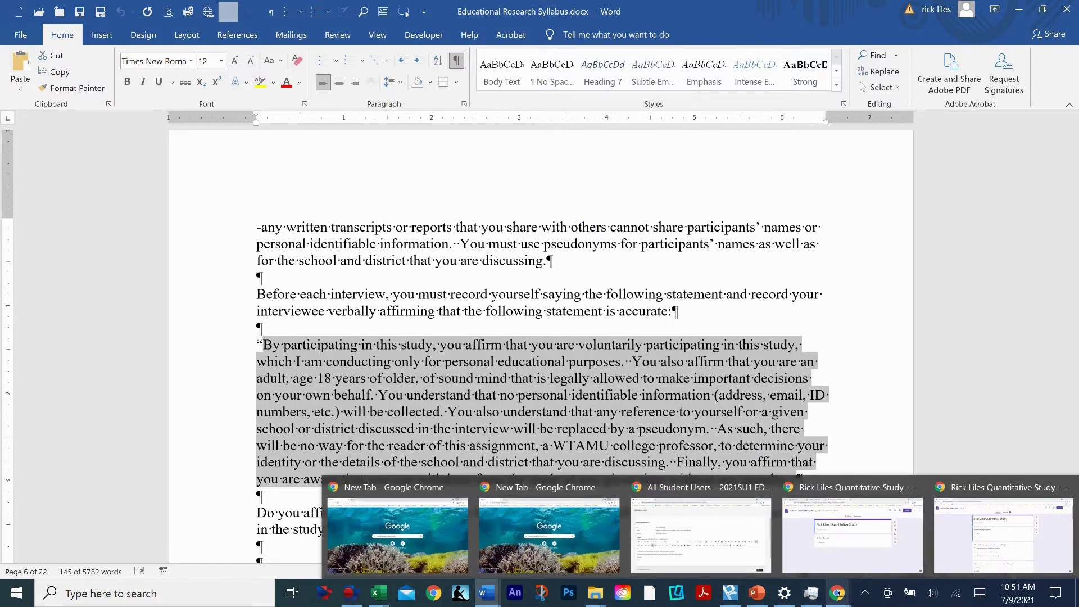
click(838, 544)
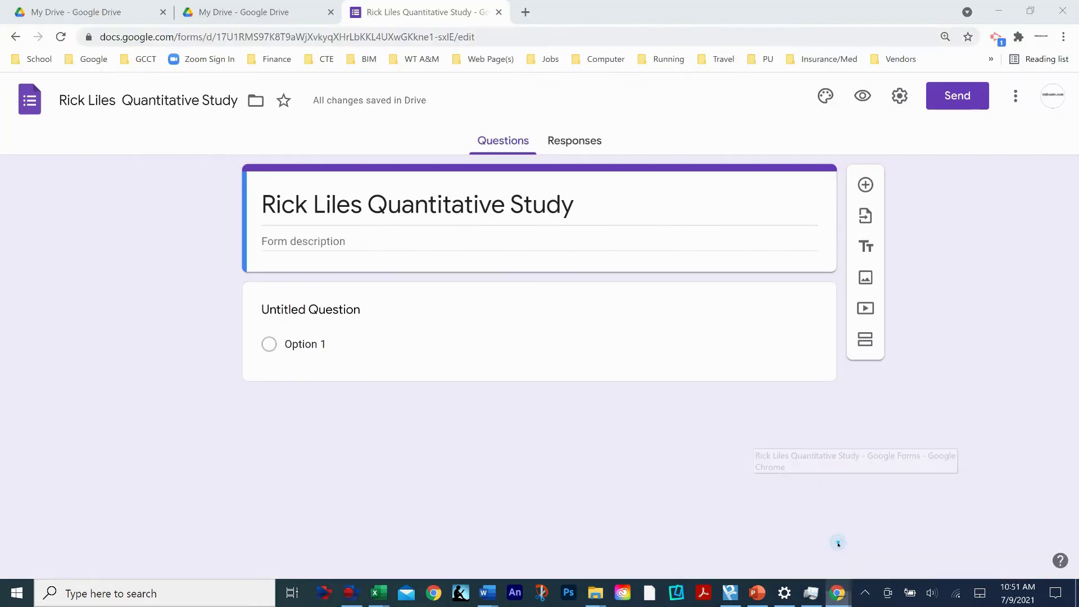
- Paste the consent statement into the Form description, then preview the form
right_click(268, 239)
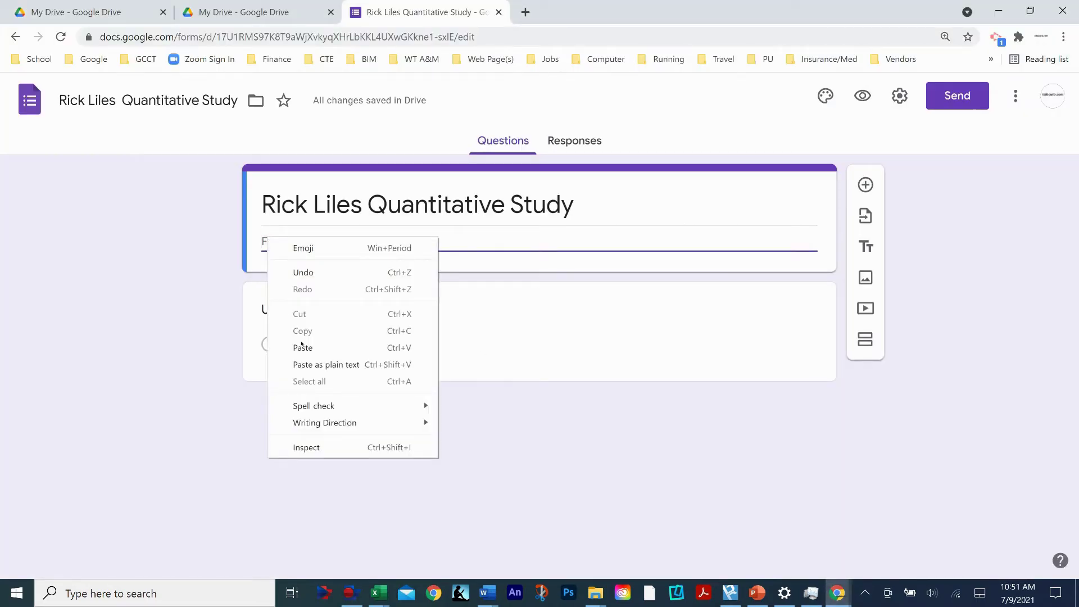
click(303, 347)
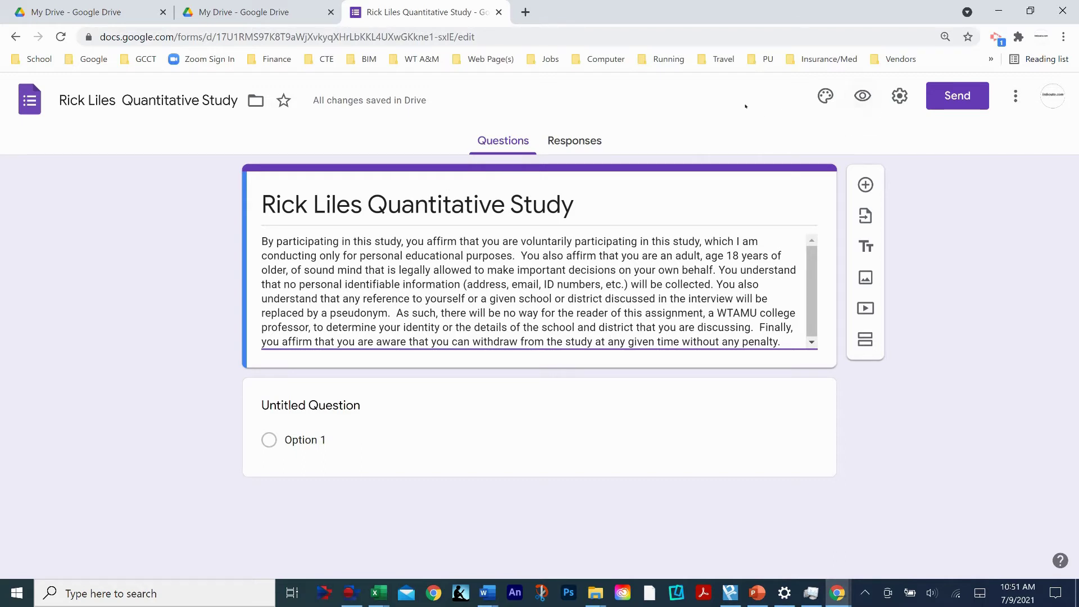
click(863, 96)
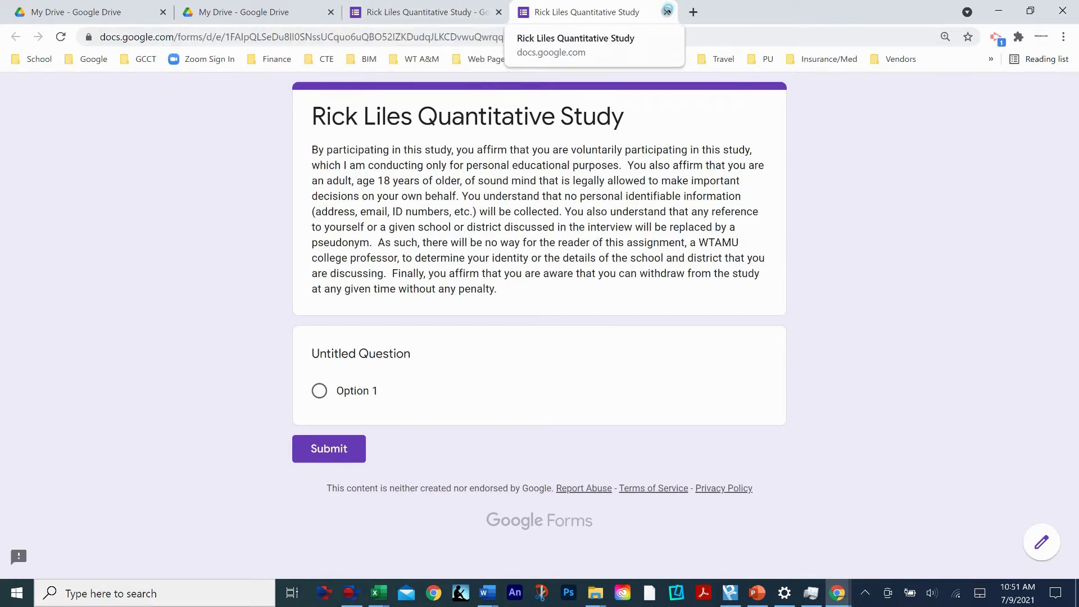
click(667, 12)
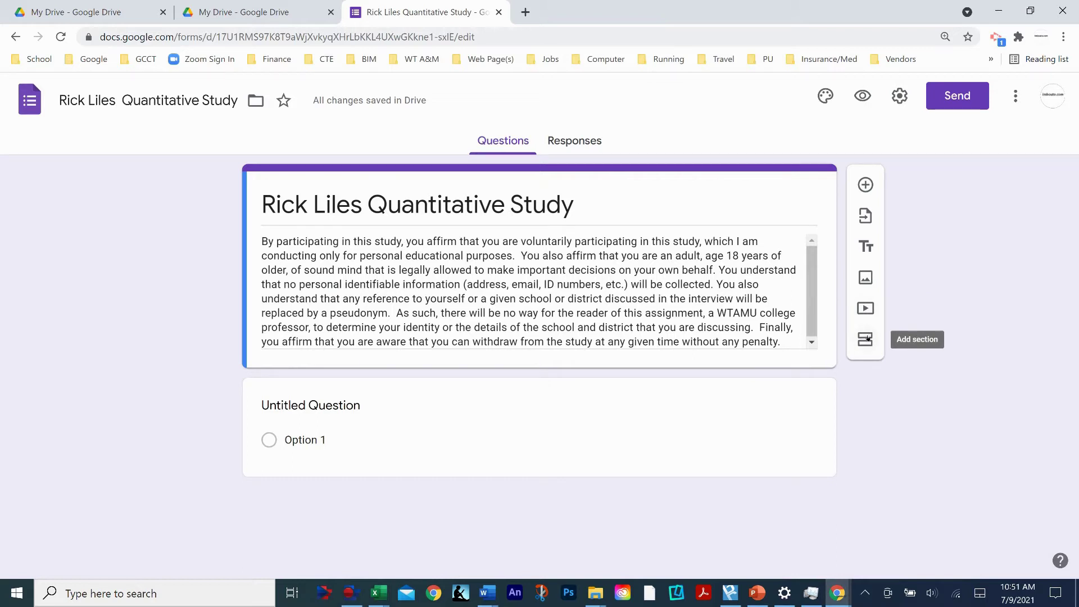
- Add a second section, then preview the form and check its second page
click(866, 339)
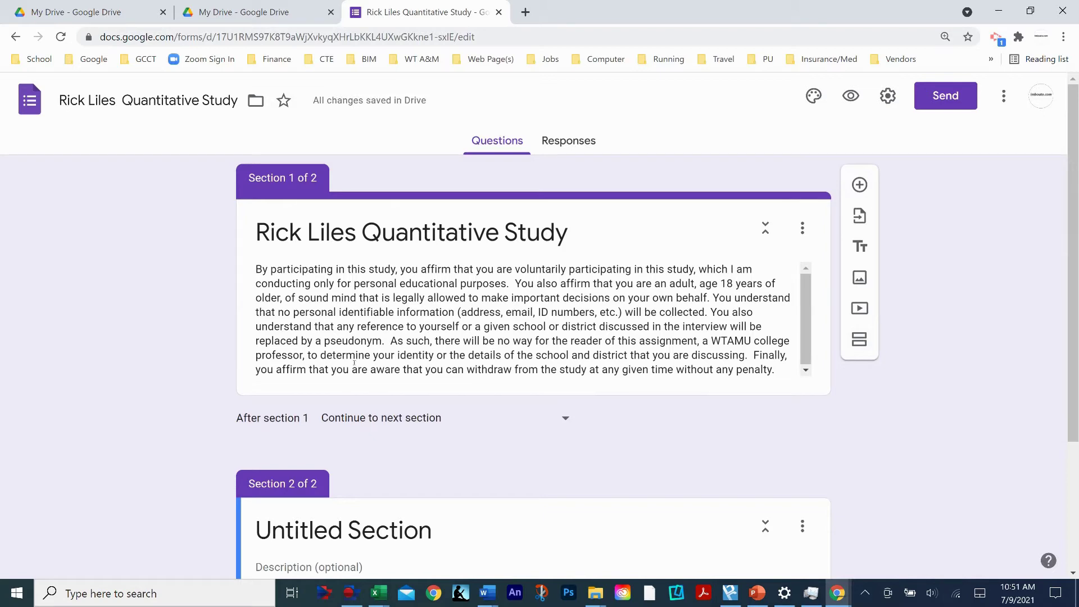
click(853, 96)
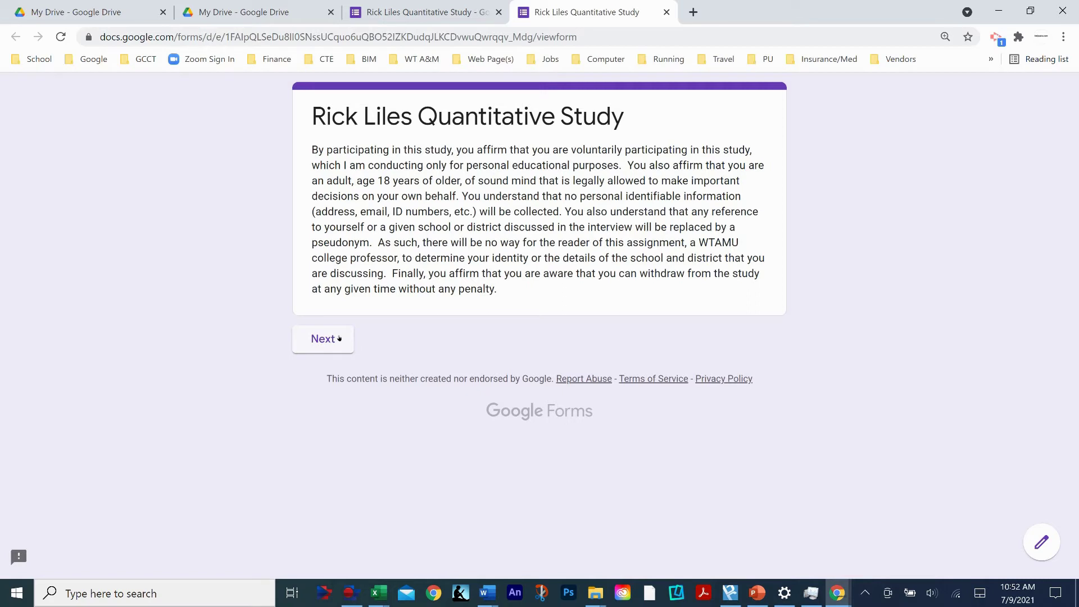
click(339, 338)
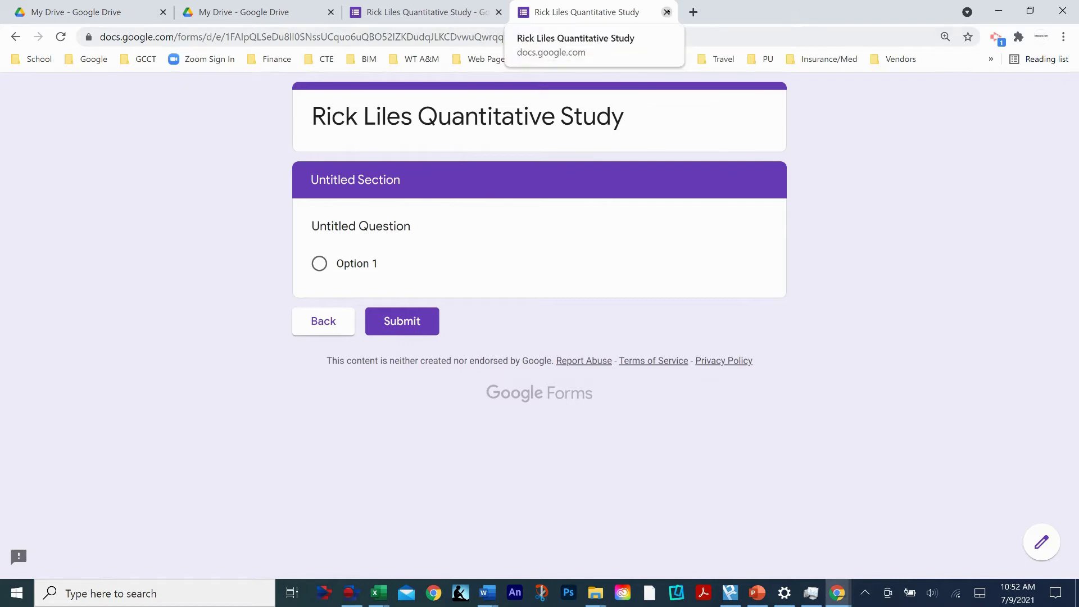
click(668, 11)
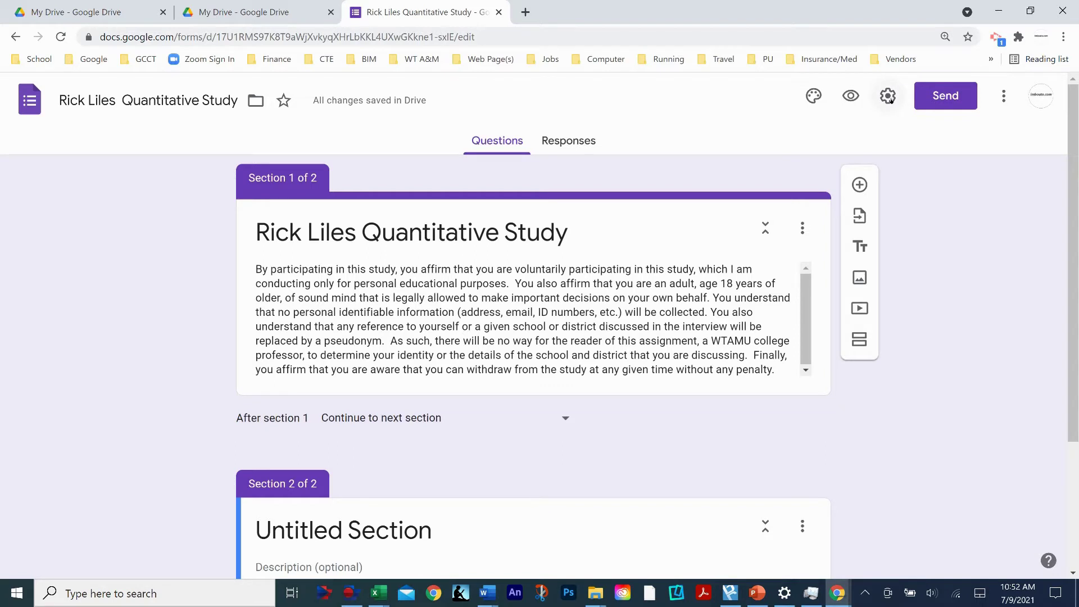
- Turn on 'Limit to 1 response' in the form's General settings and save
click(891, 97)
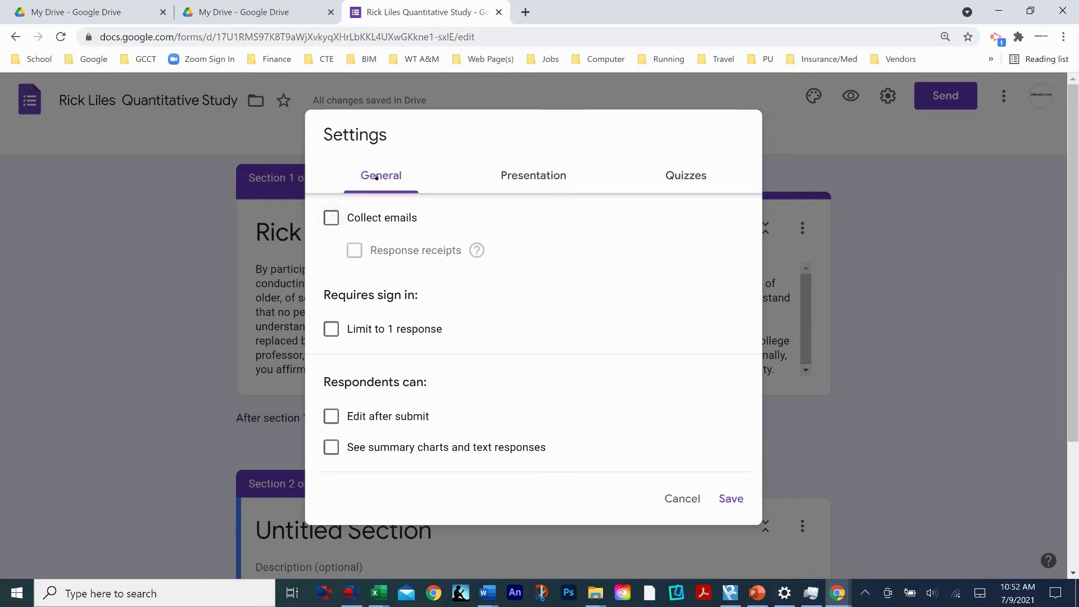
click(332, 330)
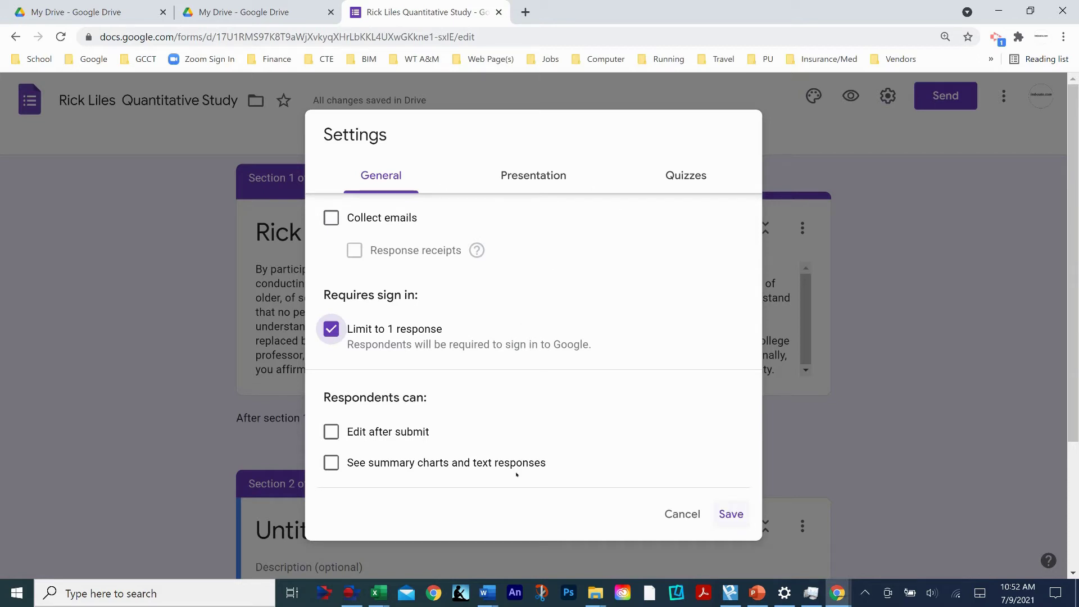
click(732, 514)
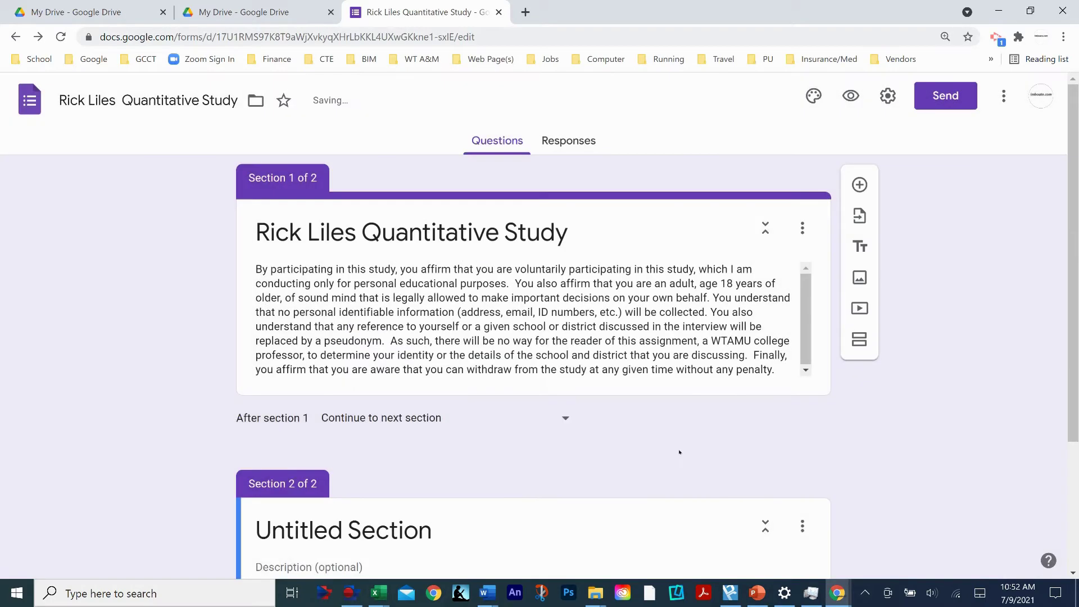
- Rename the Untitled Section to 'Survey'
scroll(674, 310, down, 1)
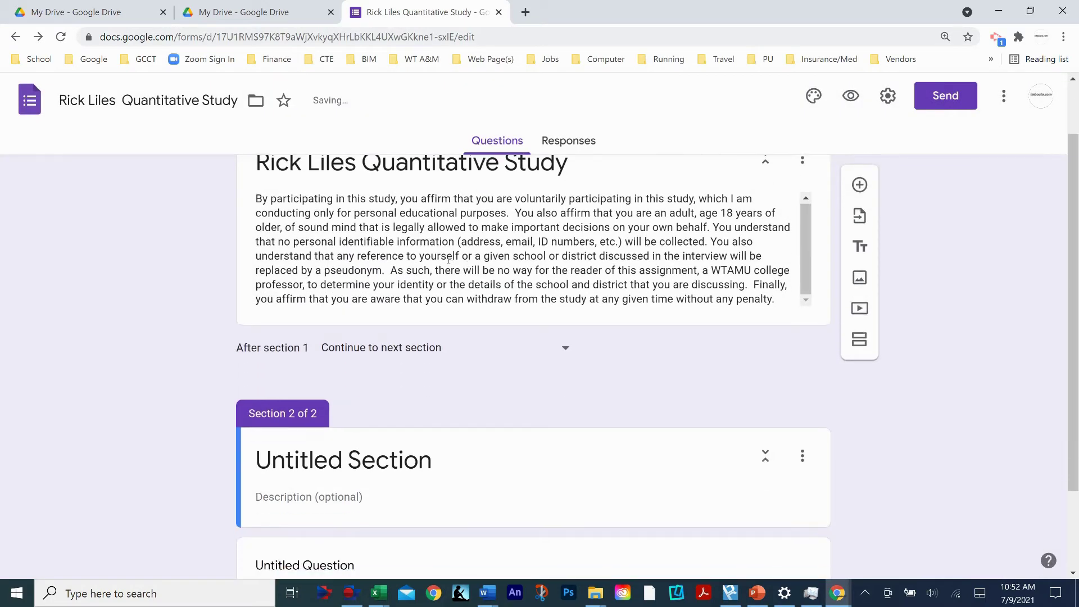
scroll(416, 252, up, 1)
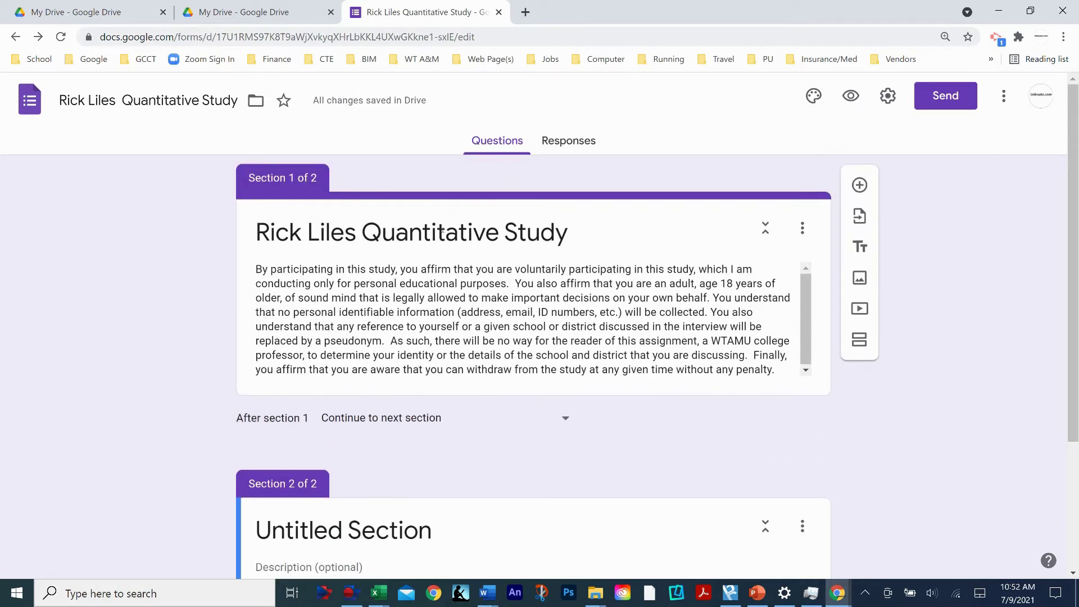
scroll(538, 295, down, 3)
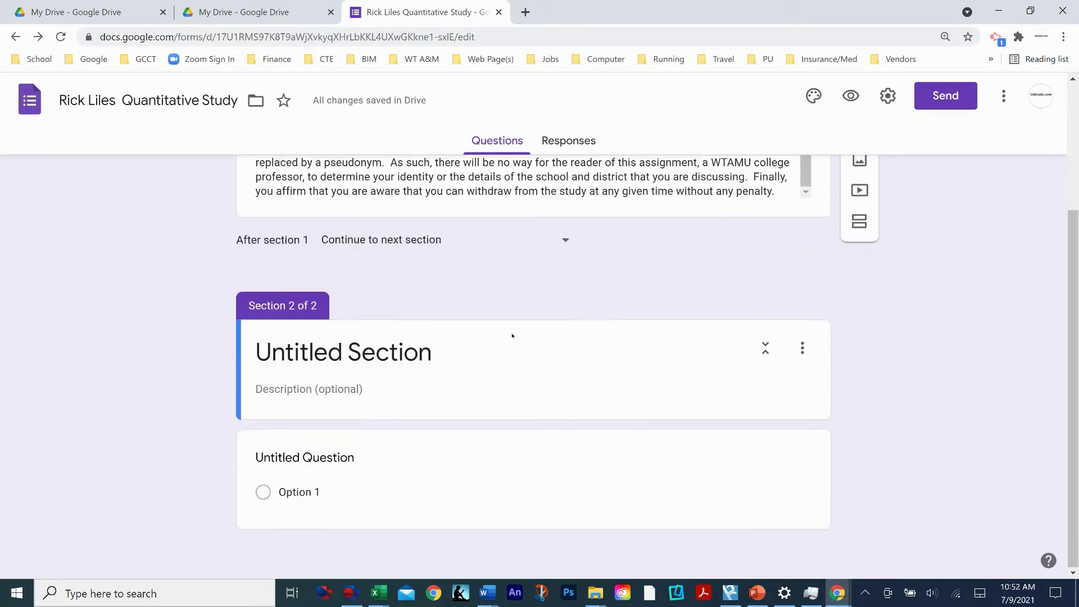
click(314, 366)
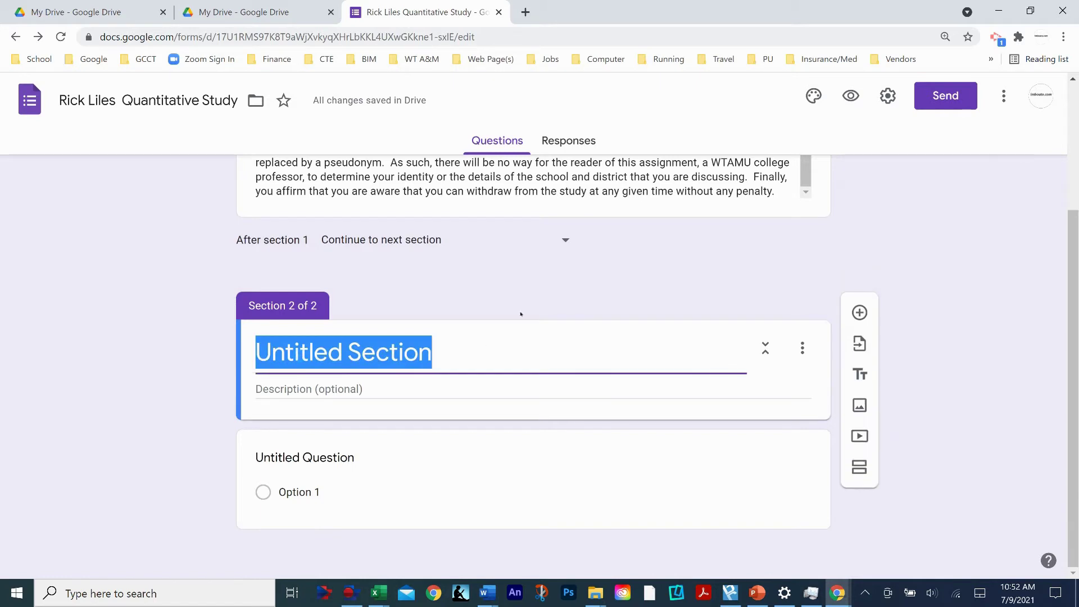
text(Survey)
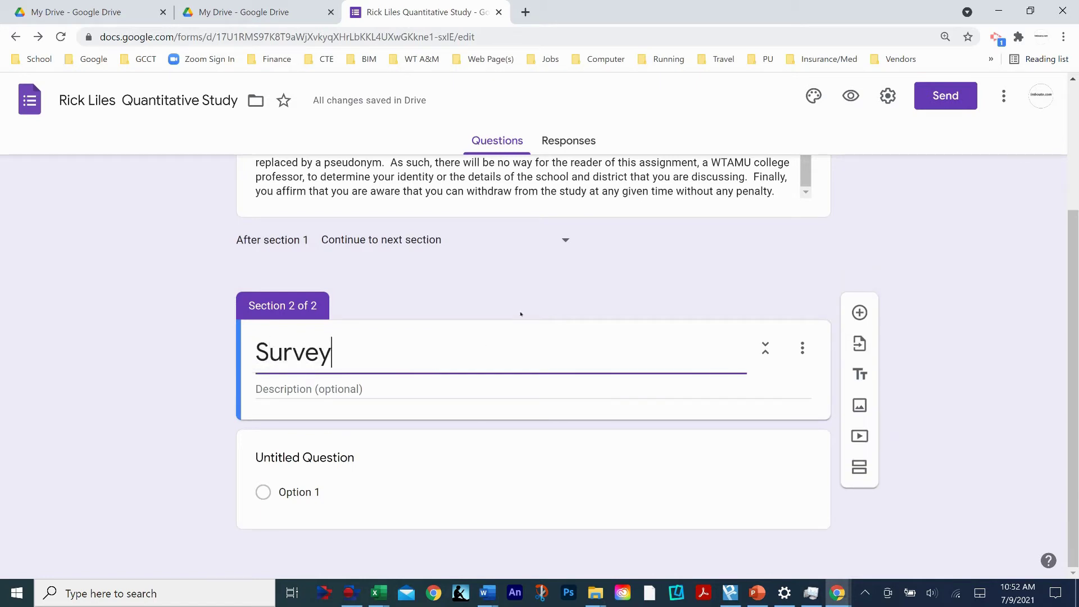
click(798, 393)
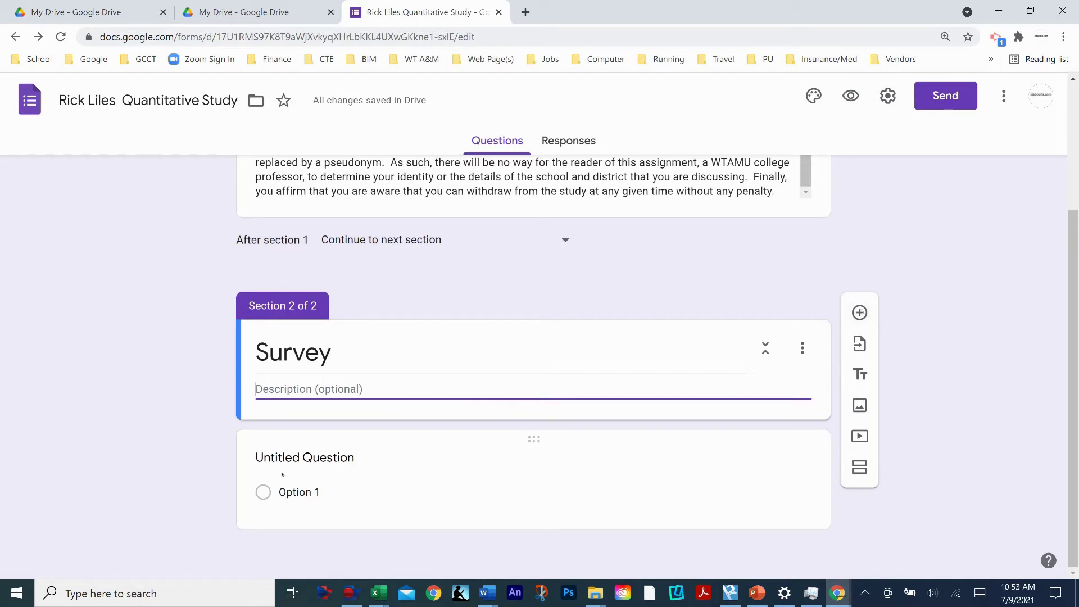
- Select the Survey section's untitled question and show its question-type list
click(288, 493)
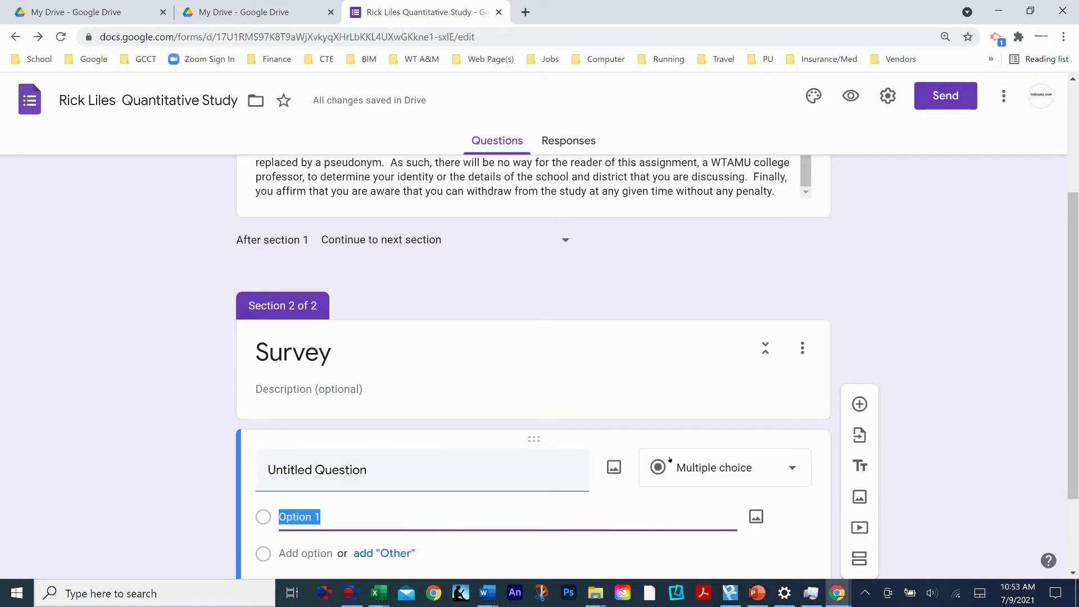
scroll(535, 477, down, 2)
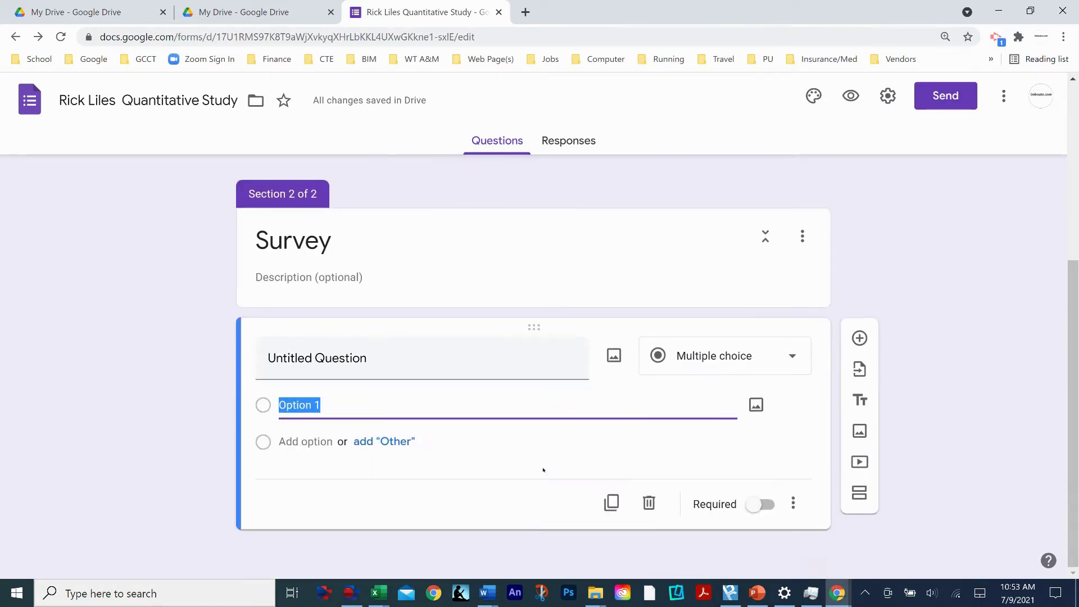
click(793, 356)
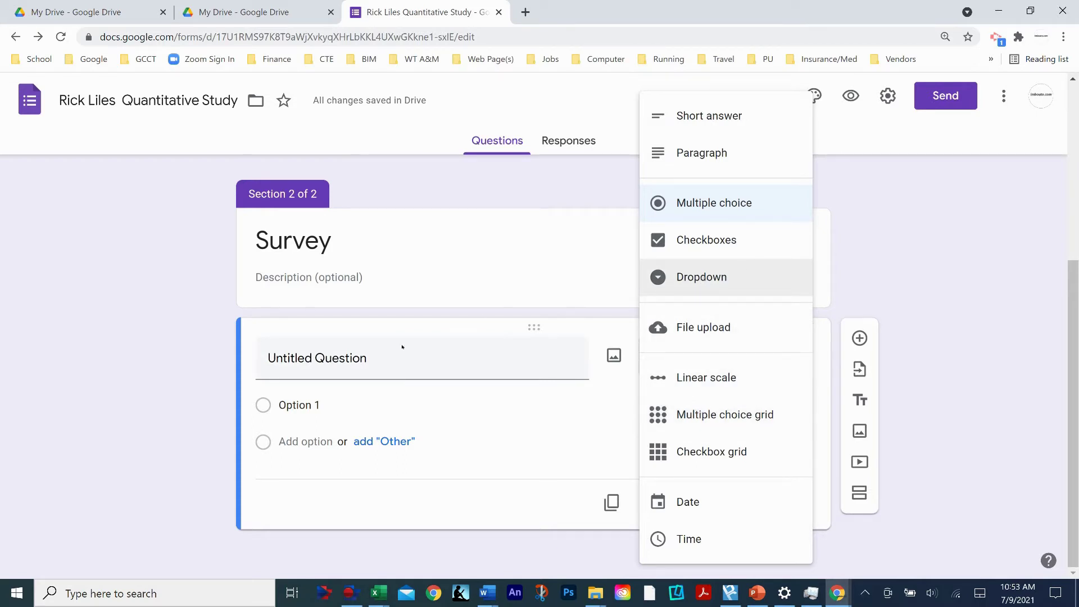
- Ask 'Please indicate your gender' with answer options Female and Male
click(292, 360)
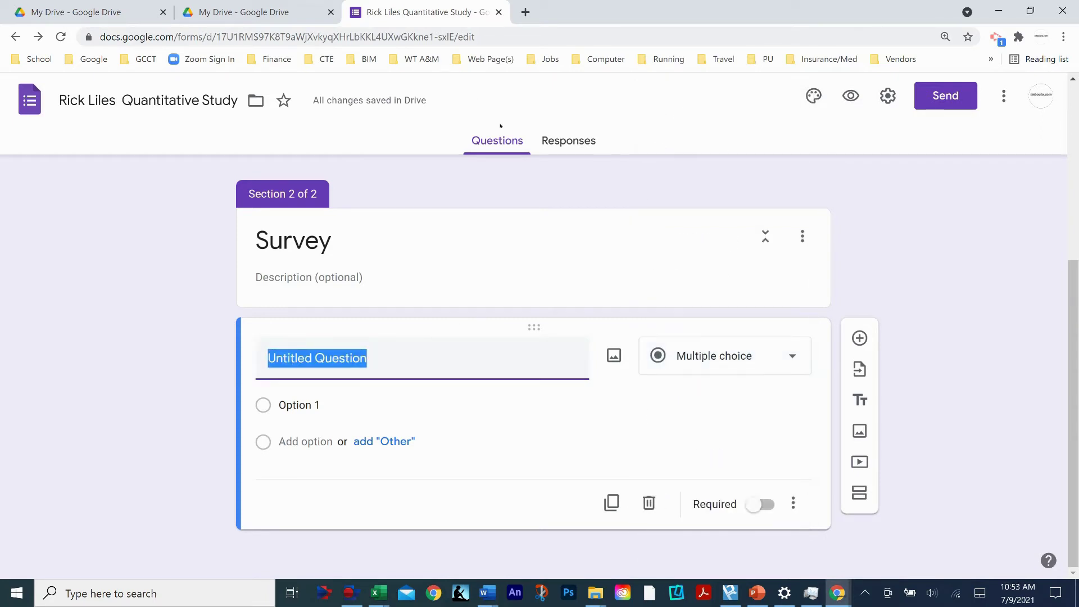
text(Please in)
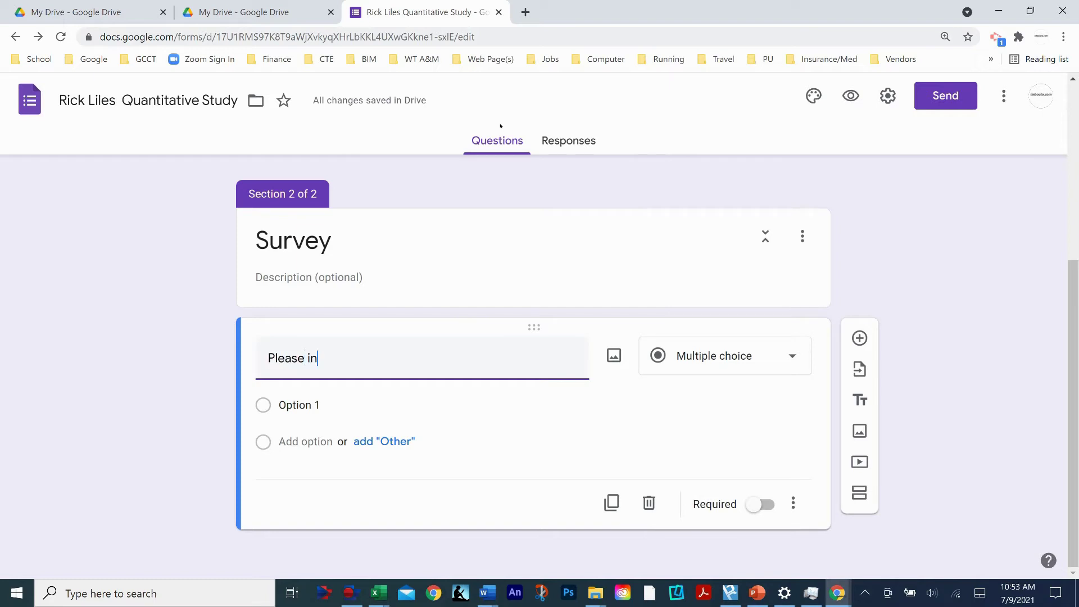
text(dicate your gender)
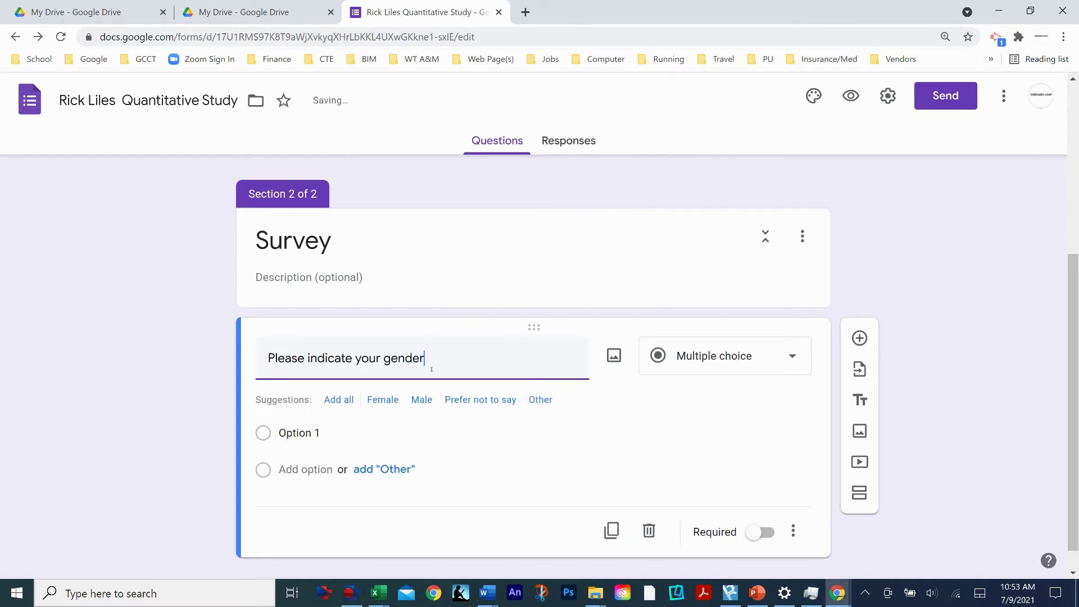
click(323, 433)
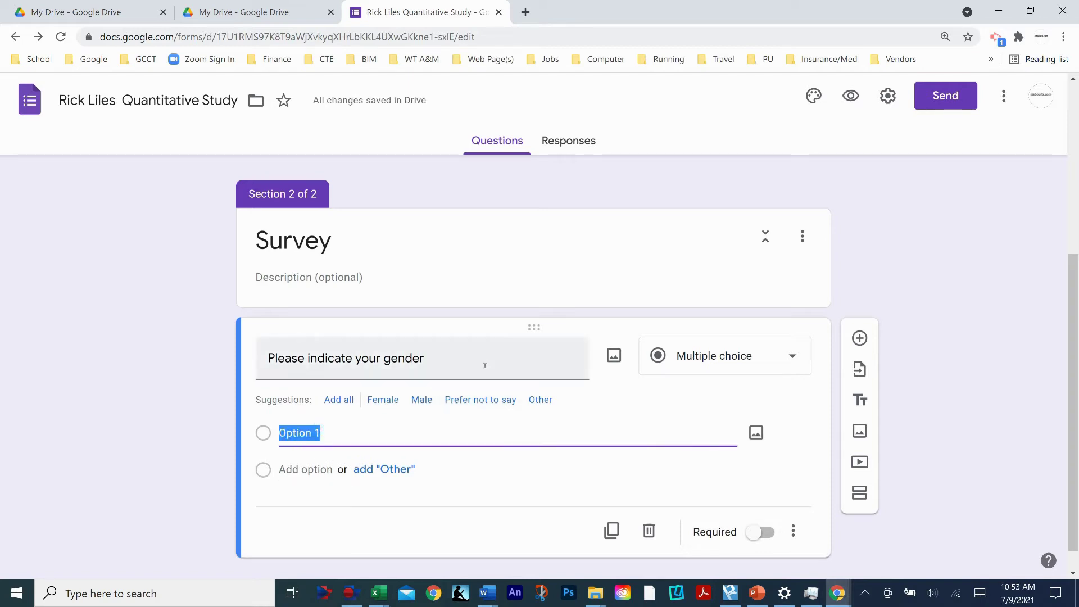
text(Fema)
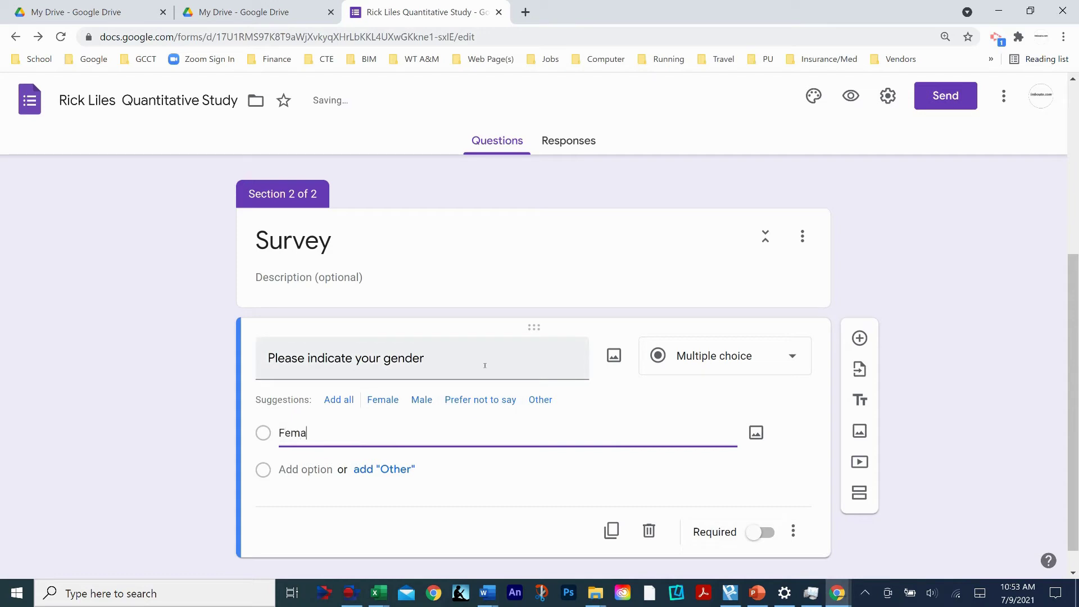
text(le)
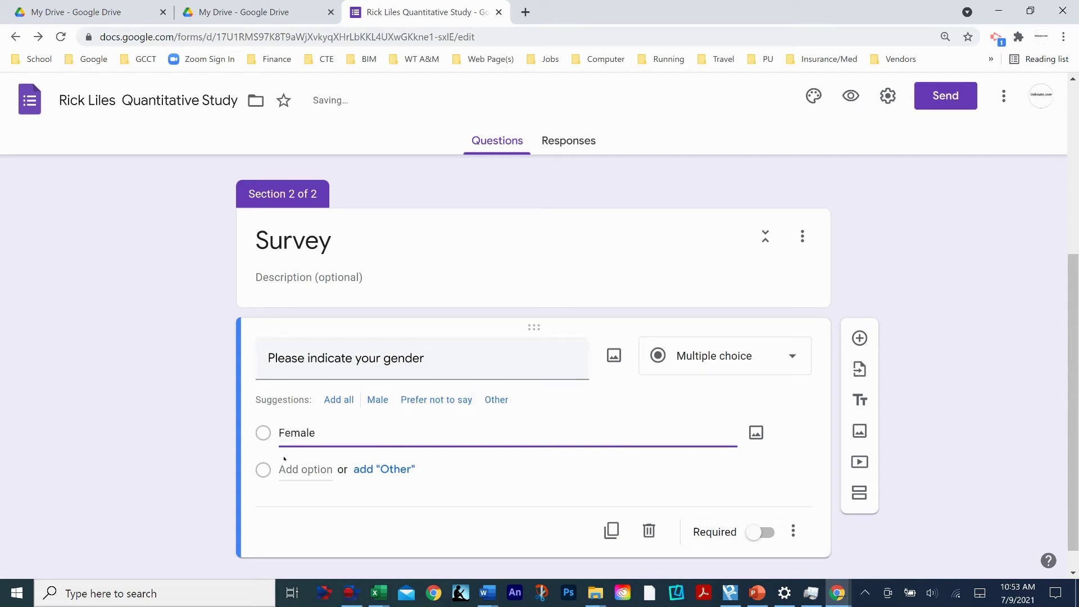
click(293, 469)
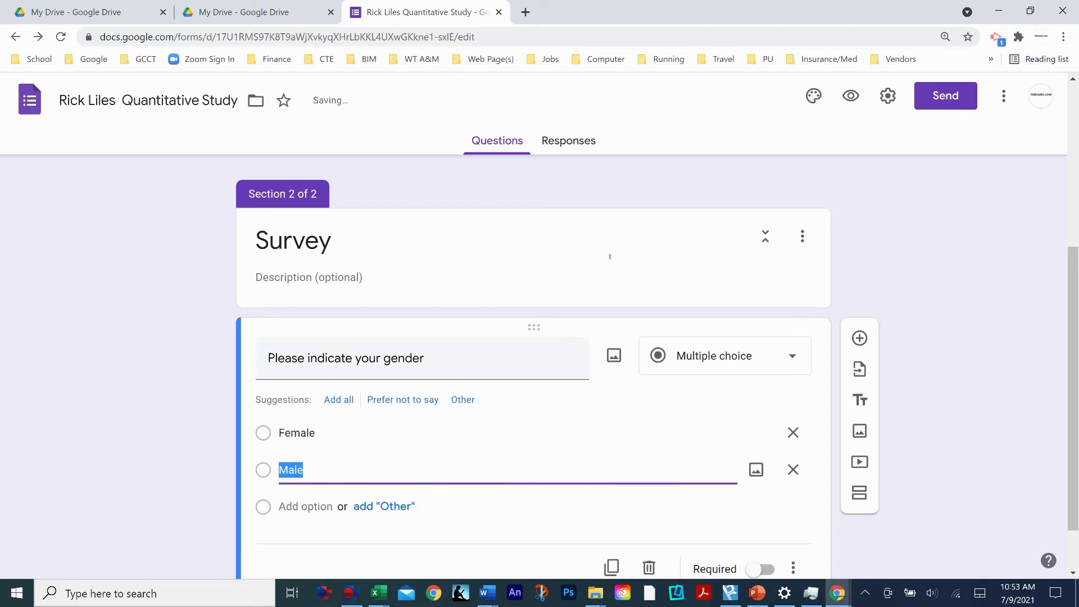
text(Male)
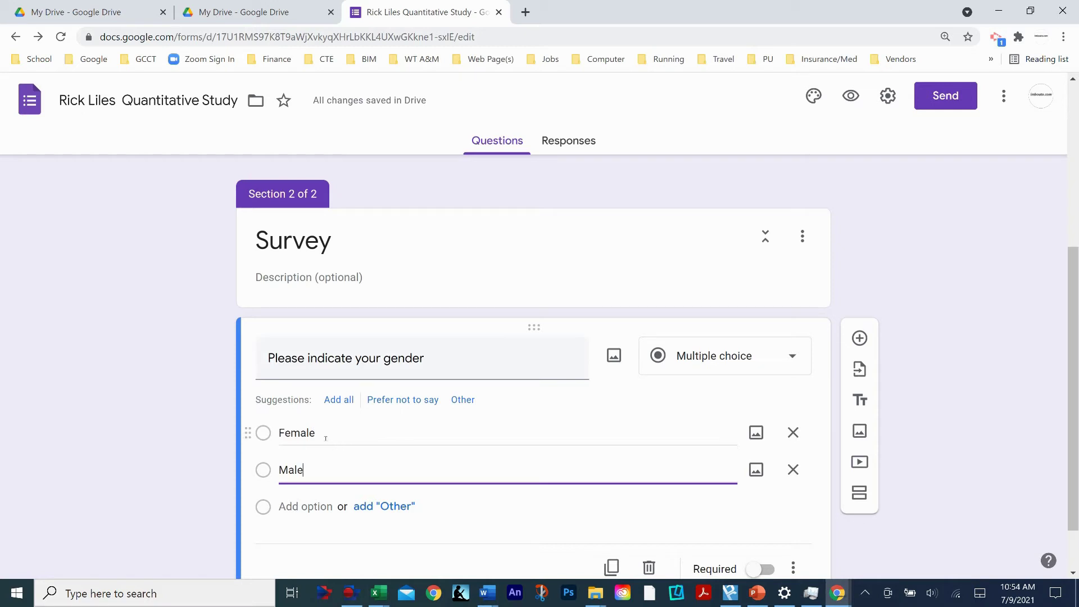
- Retype the gender question's options as Female and Male
click(326, 438)
text(F)
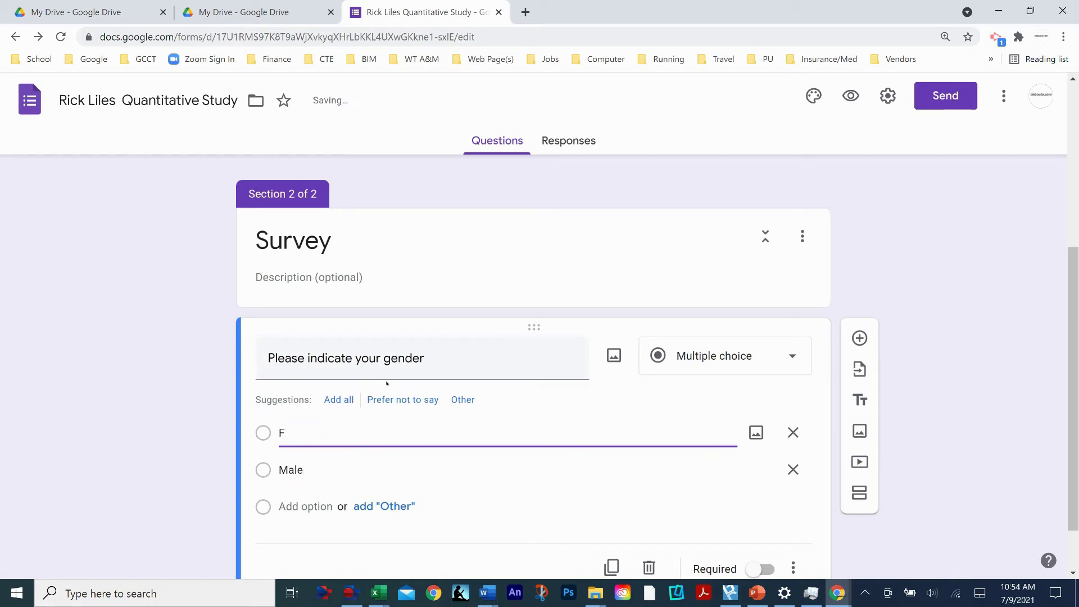
click(308, 467)
text(M)
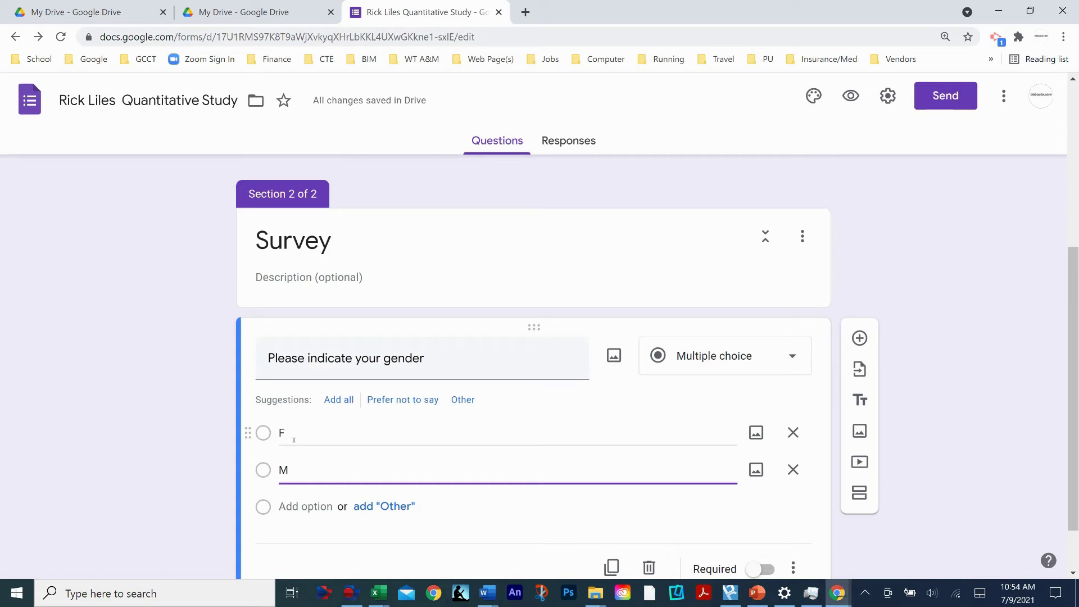
click(293, 437)
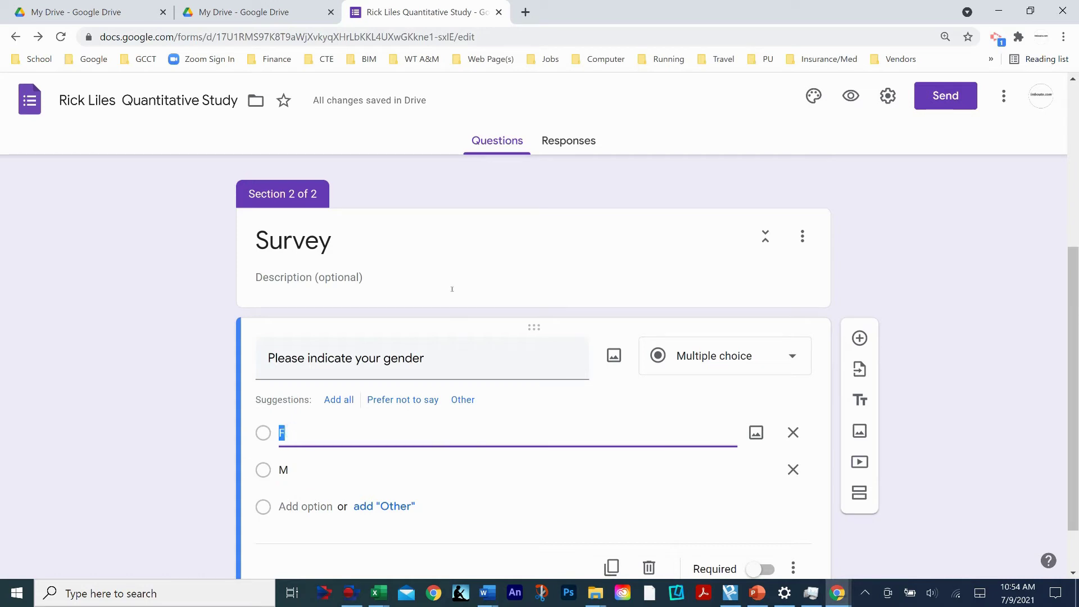
text(Female)
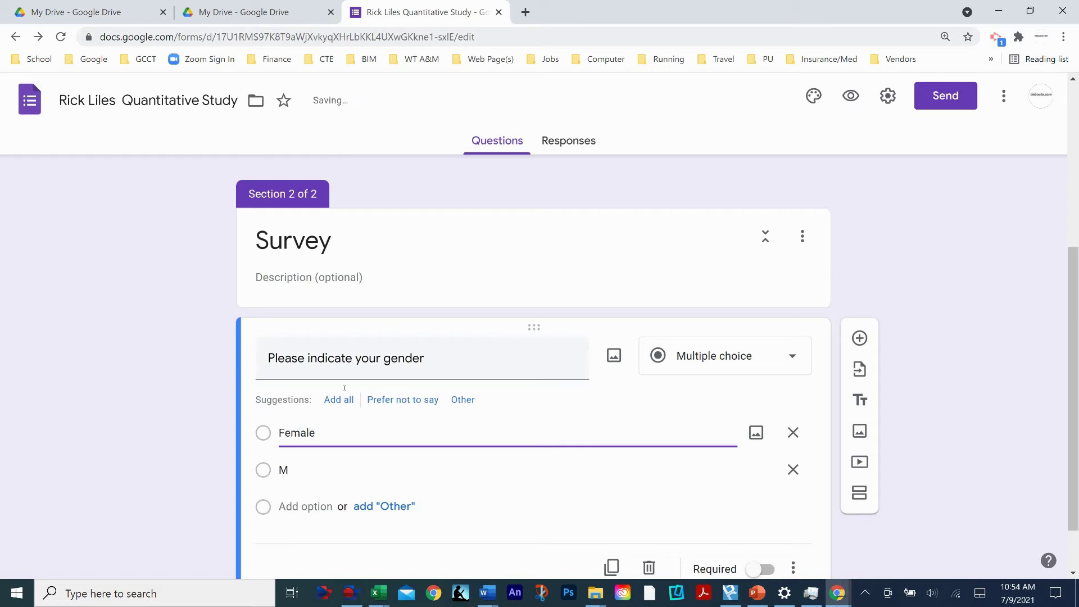
click(336, 470)
text(Male)
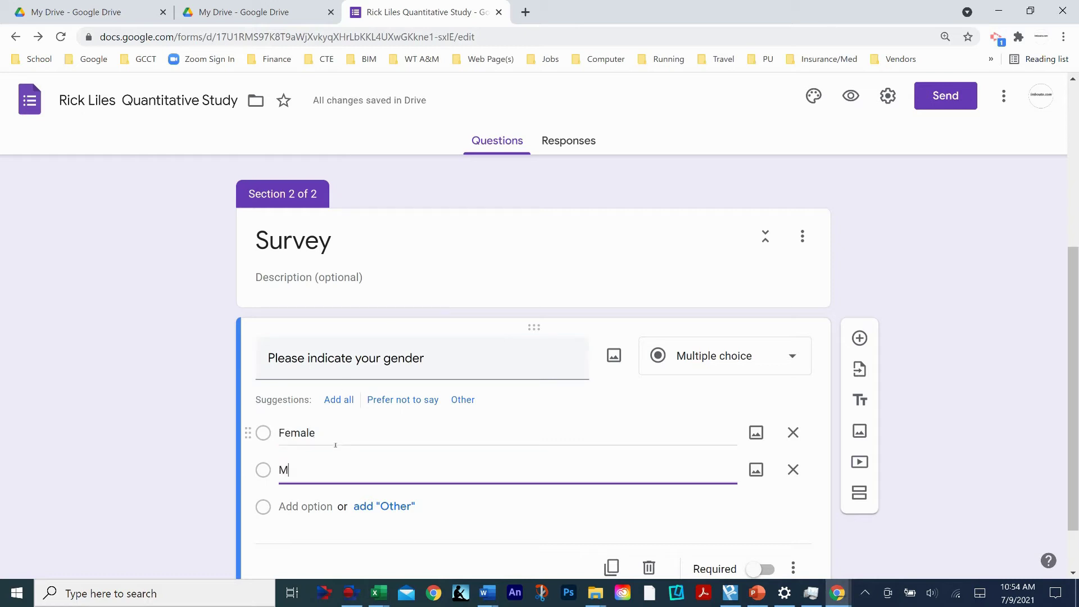
- Make the gender question required
scroll(557, 438, down, 1)
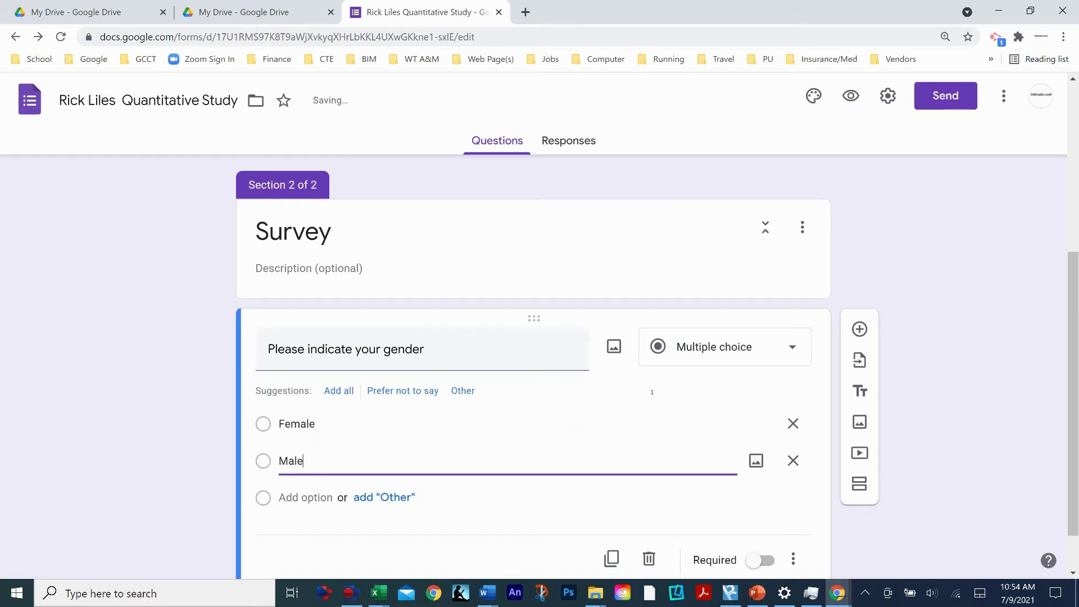
click(494, 490)
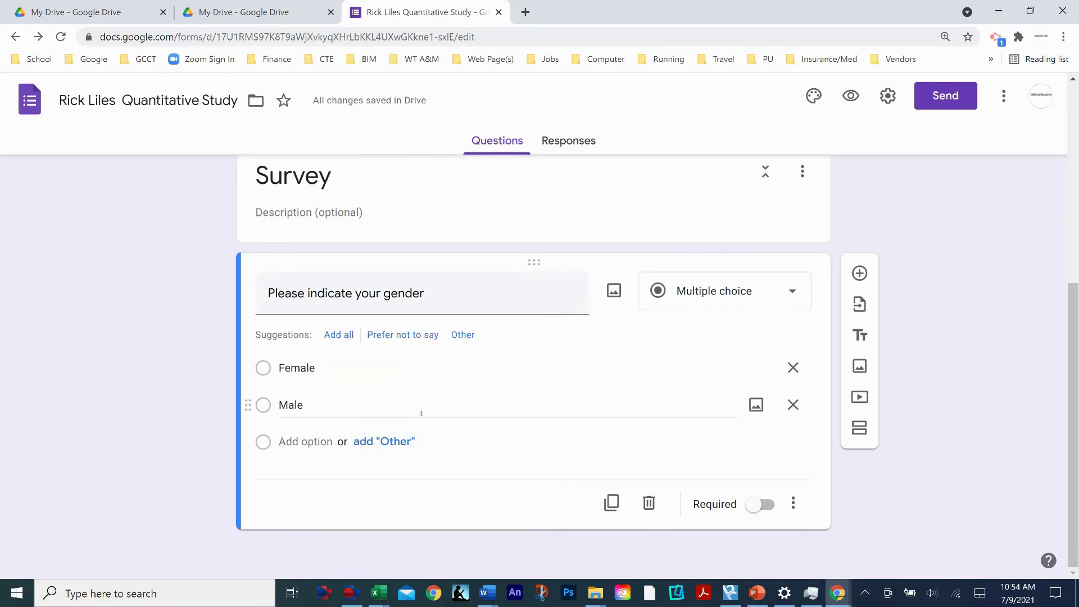
click(758, 505)
scroll(549, 408, up, 3)
scroll(542, 410, down, 1)
scroll(542, 410, down, 1)
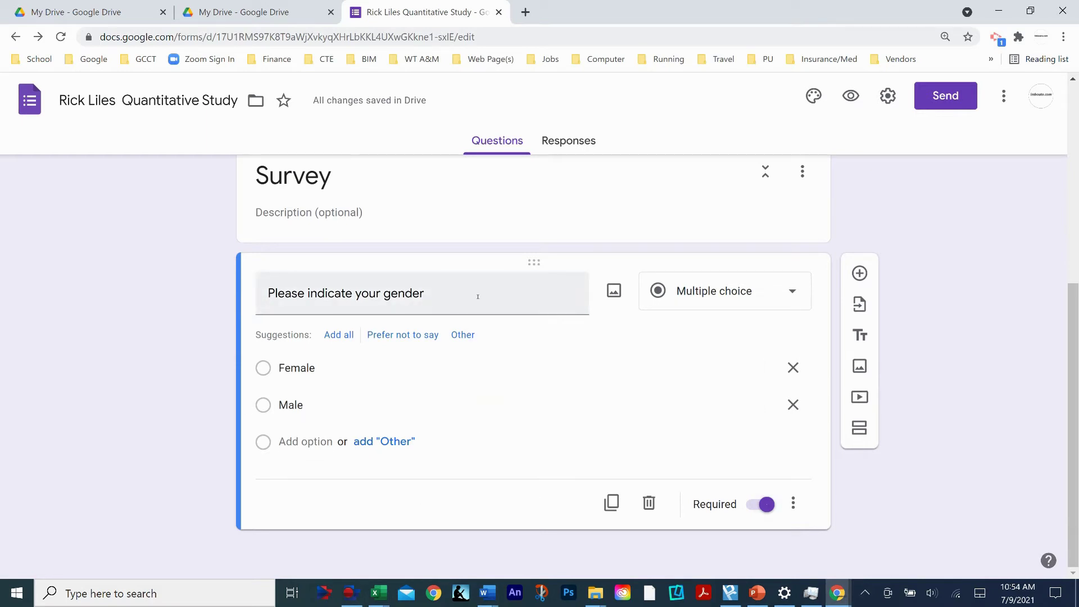
- Append a period to the gender question title and add a new question below
triple_click(431, 299)
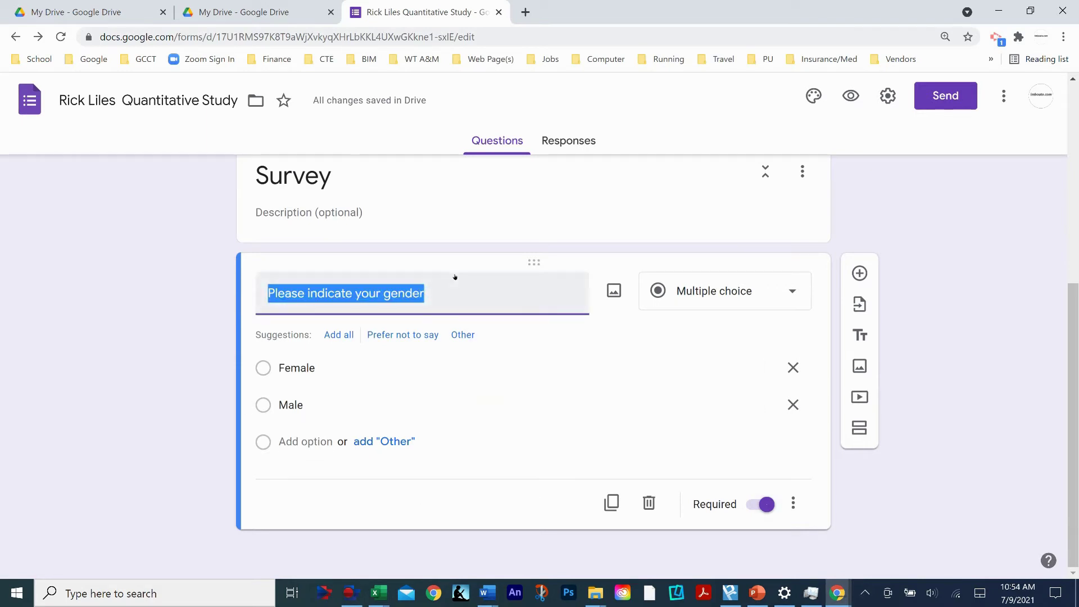
click(434, 302)
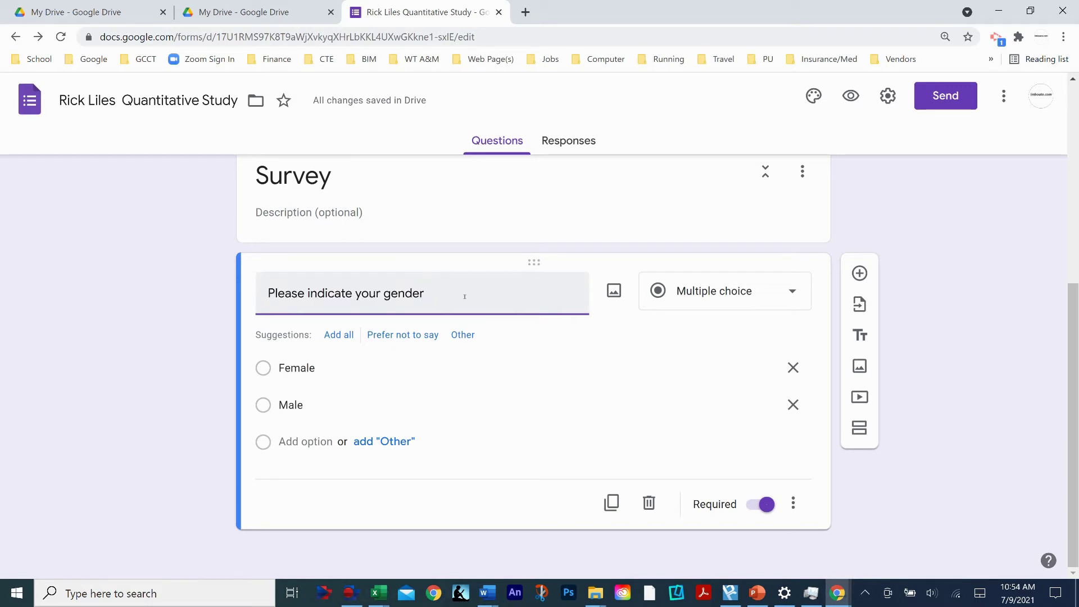
text(.)
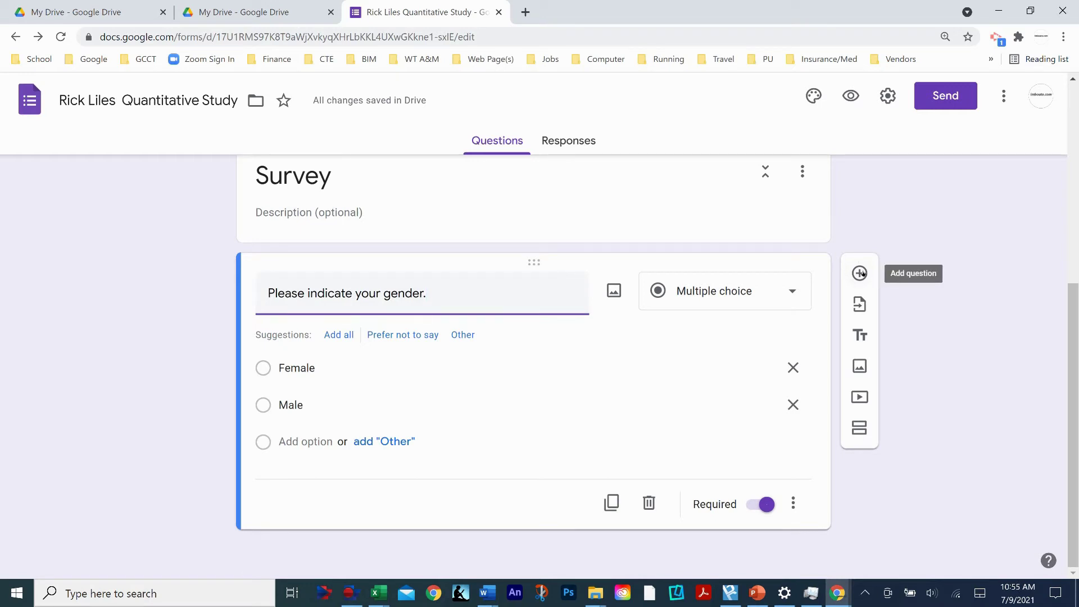
click(861, 274)
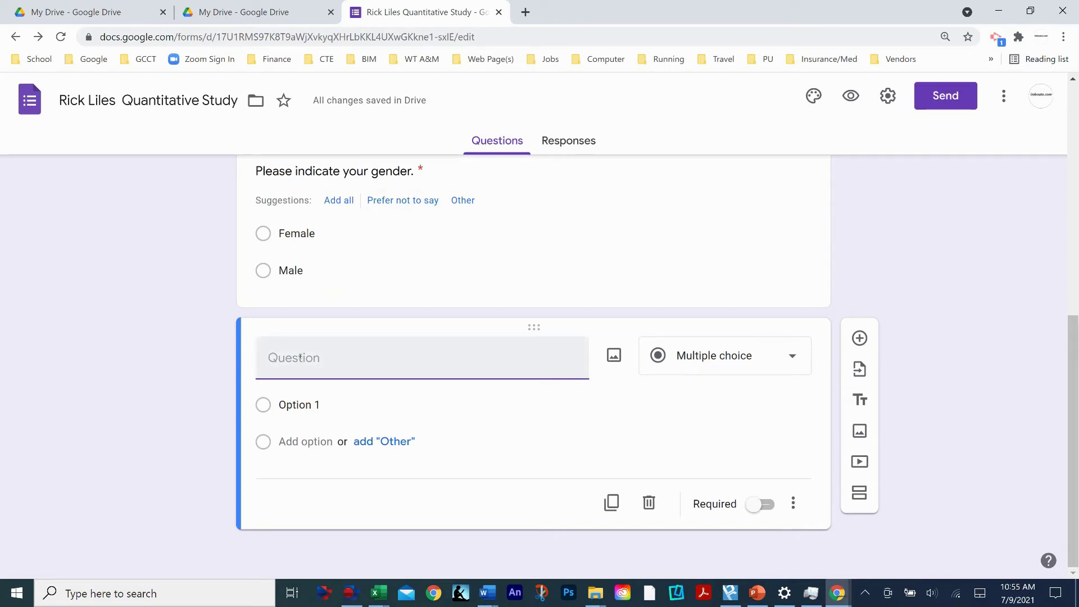
- Start the certification-path question with Option 1 'Traditional Education Progarm at a University.'
text(Please)
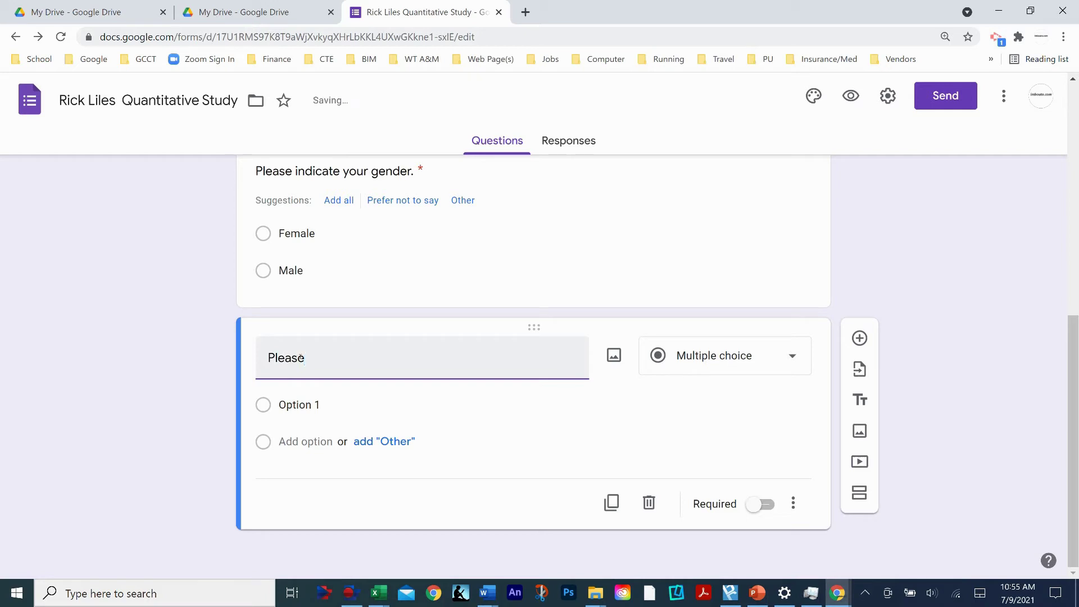
click(365, 395)
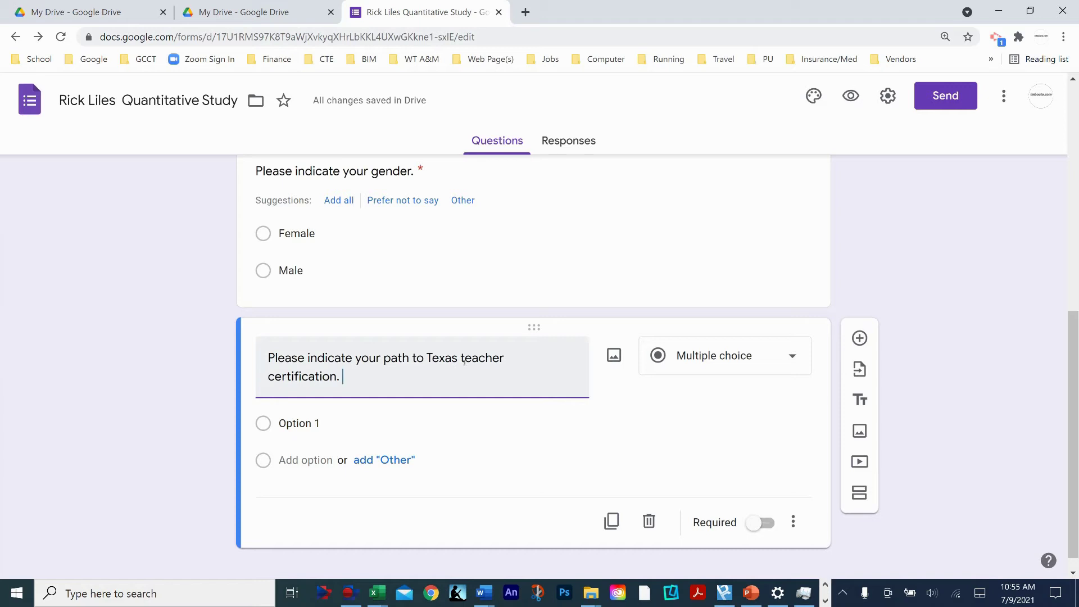
click(302, 424)
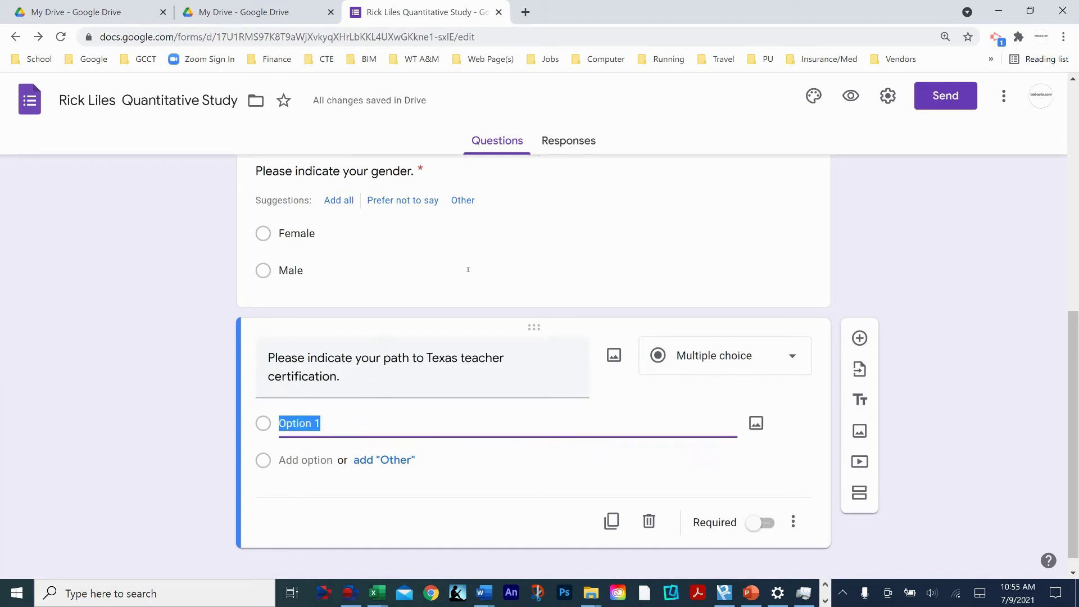
text(Traditional)
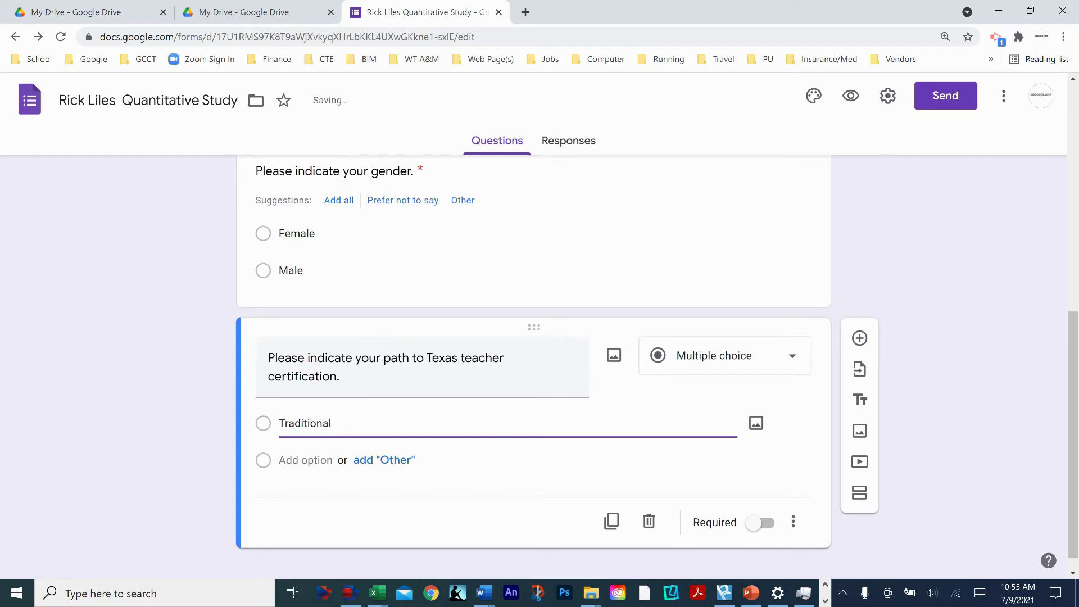
text( Education Progarm at a Universi)
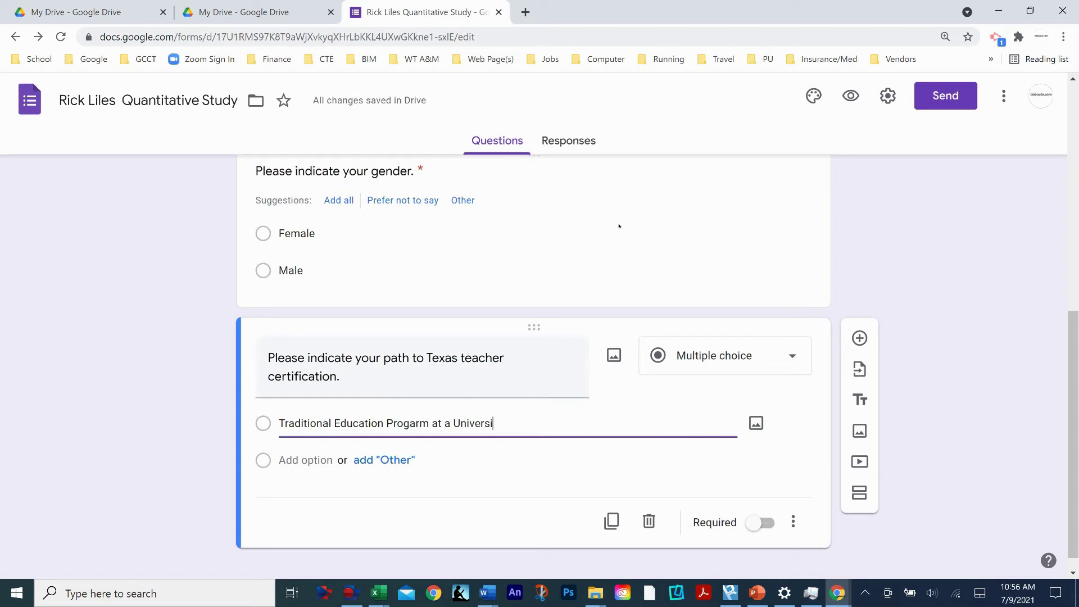
text(ty.)
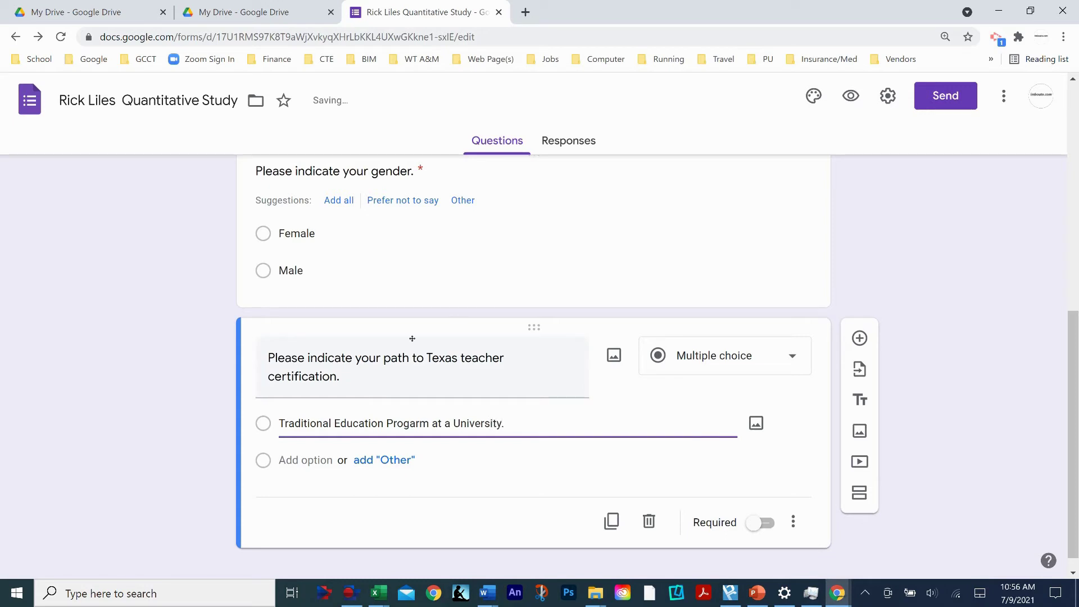
- Add options 'Post Baccalaureate through a university.' and '...through a private entity.', and require an answer
click(309, 462)
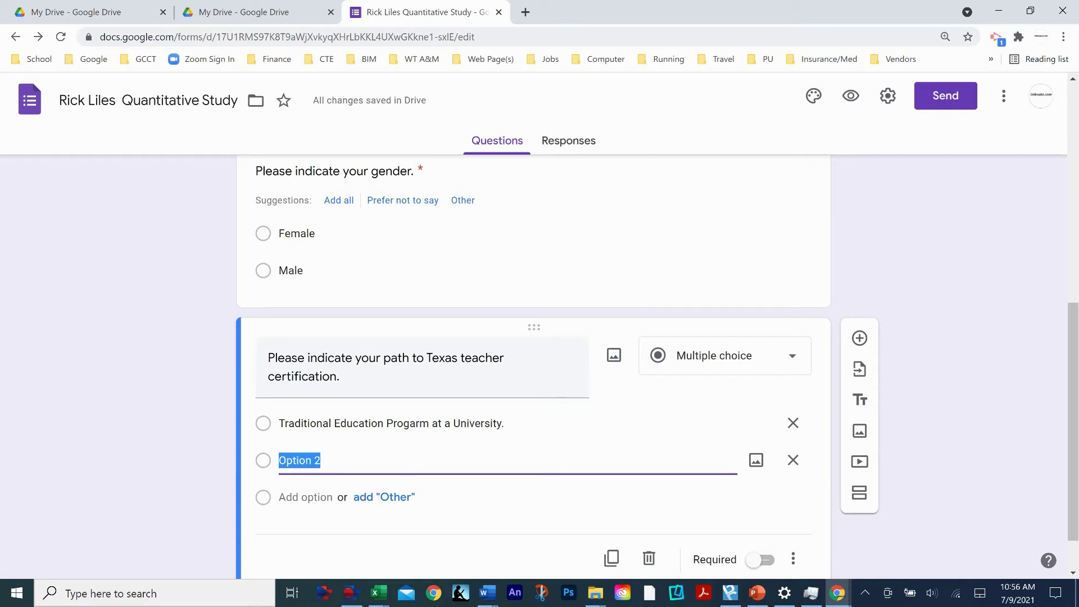
text(Post Baccalaureate through a university.)
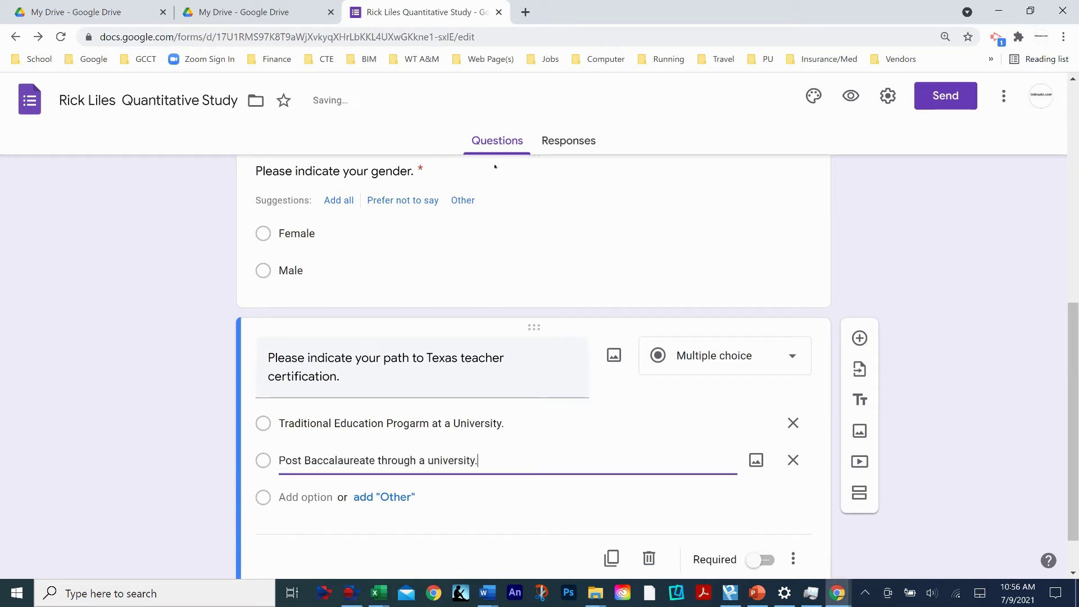
click(296, 497)
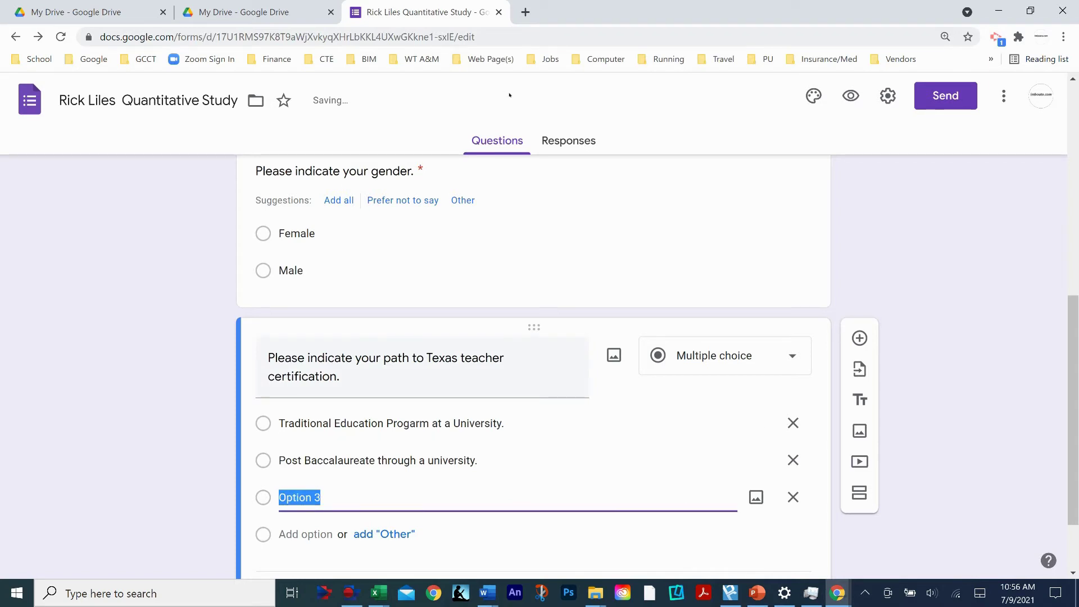
text(Post Baccalaureate through a private ent)
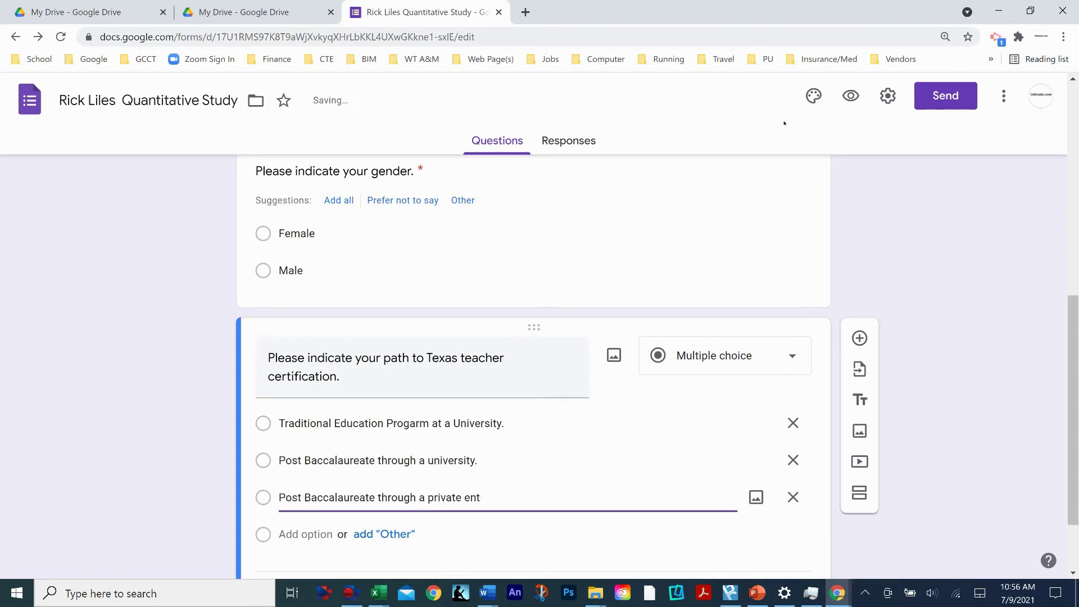
text(ity.)
scroll(731, 495, down, 2)
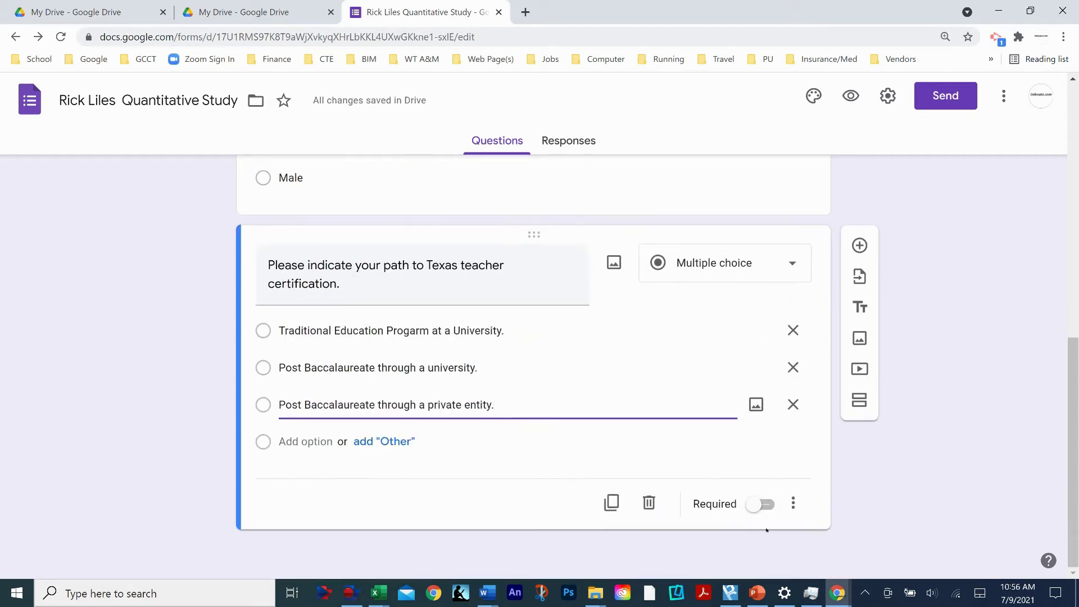
click(763, 504)
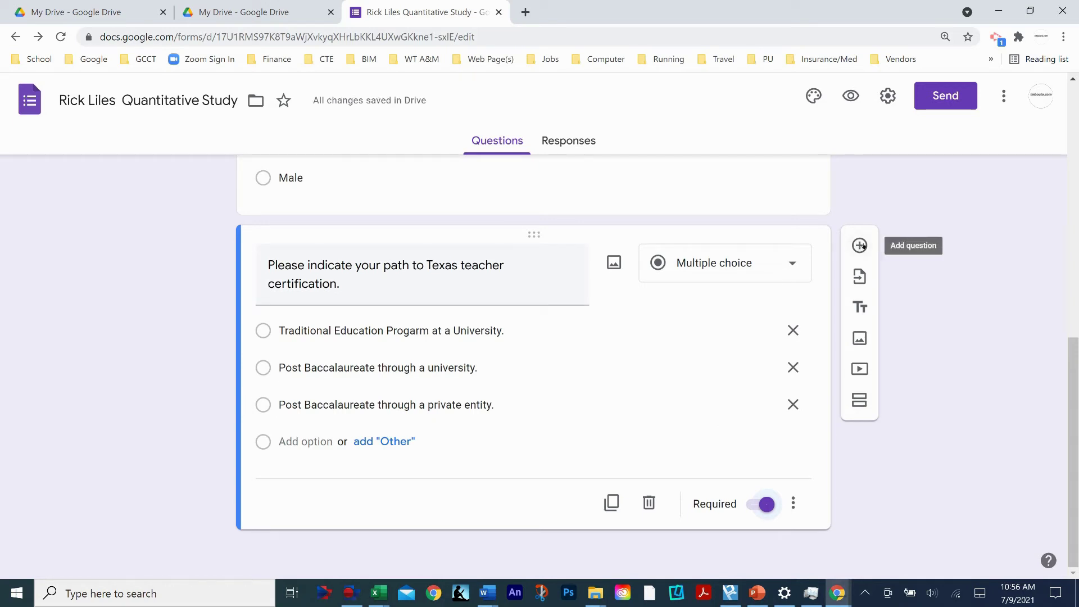
click(860, 245)
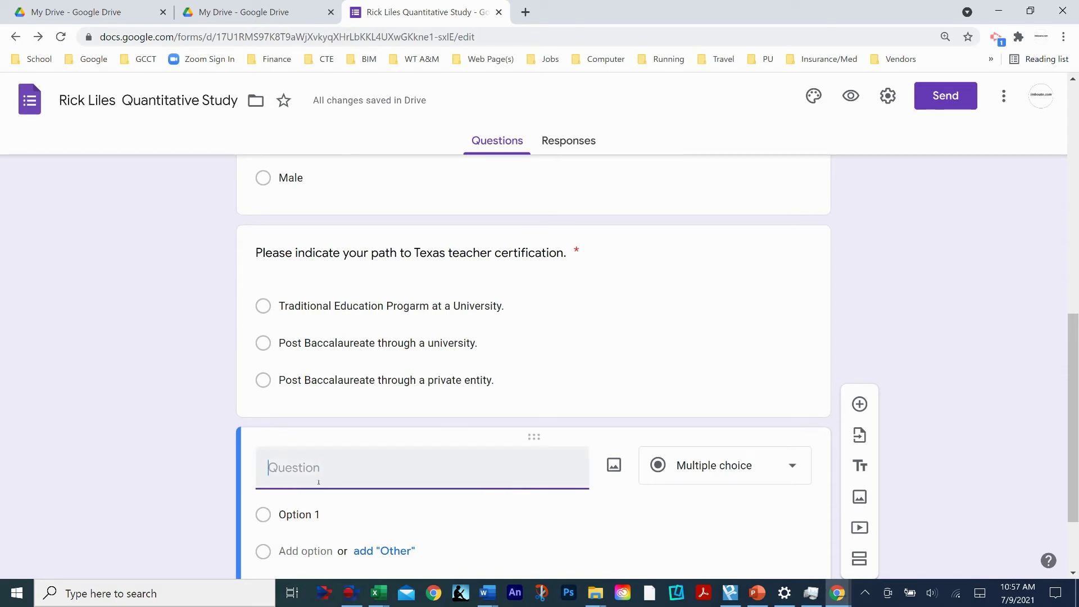
- Write the student-teaching classroom-management question, ending it with a period instead of '?'
text(If you)
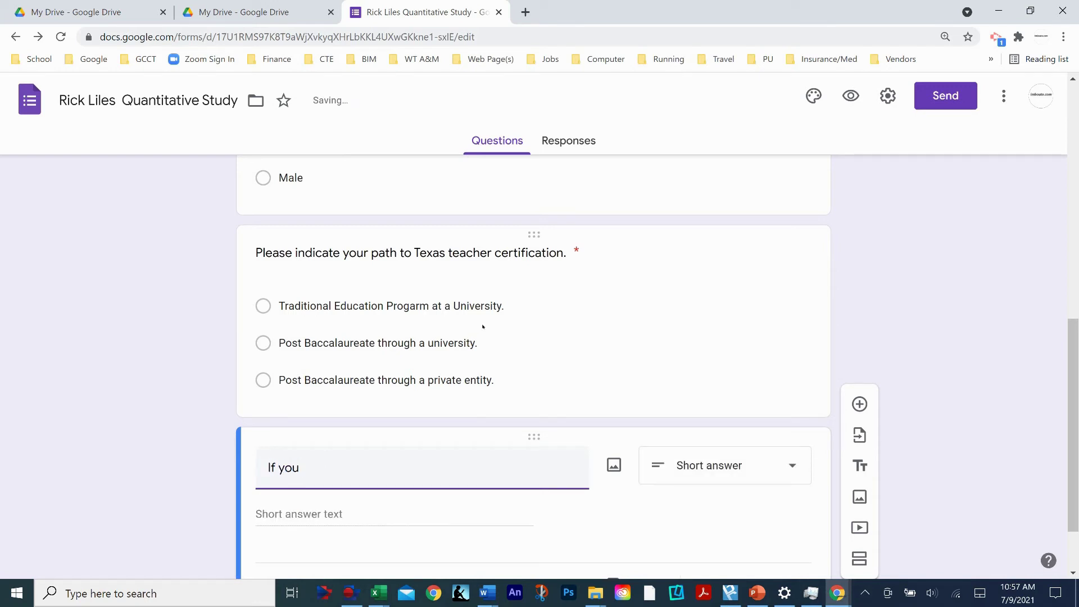
text(If you participated in student teaching, please rate the degree that you believe the experience was helpful in teaching in and managing your own class)
text(room)
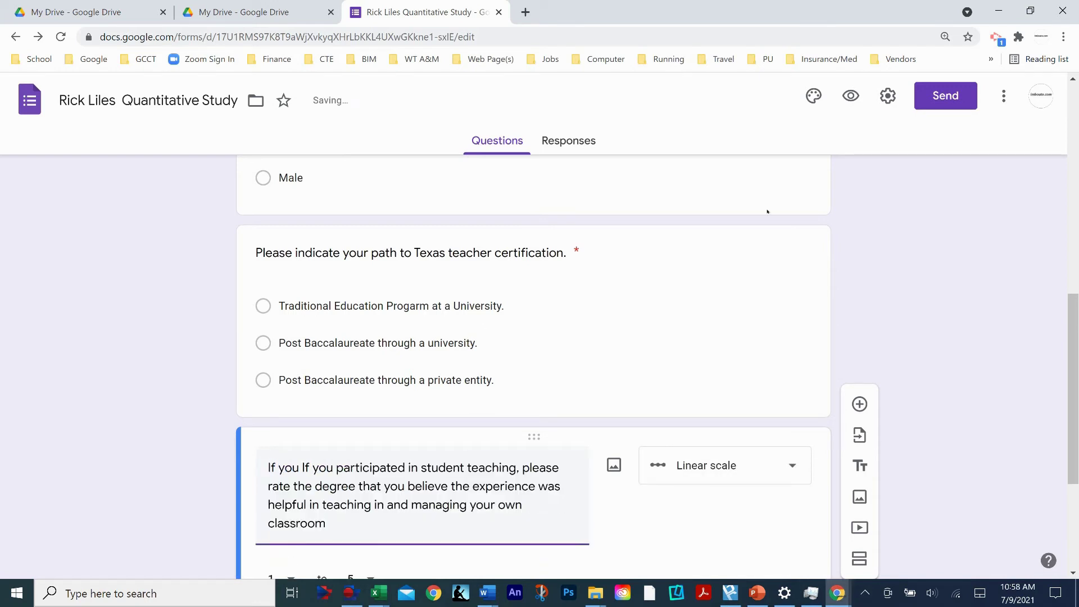
text(?)
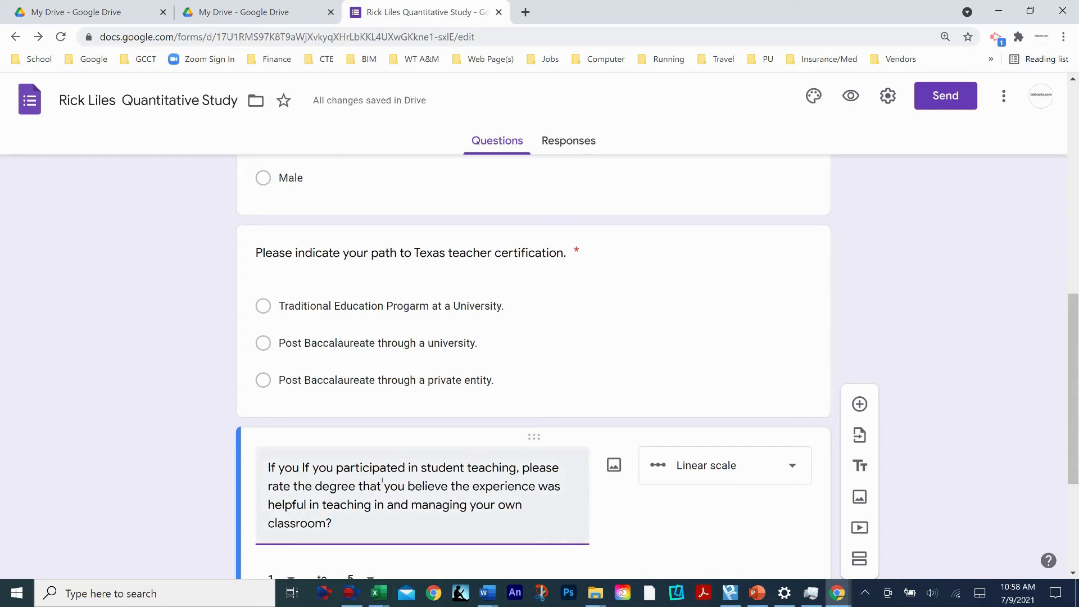
scroll(397, 451, down, 1)
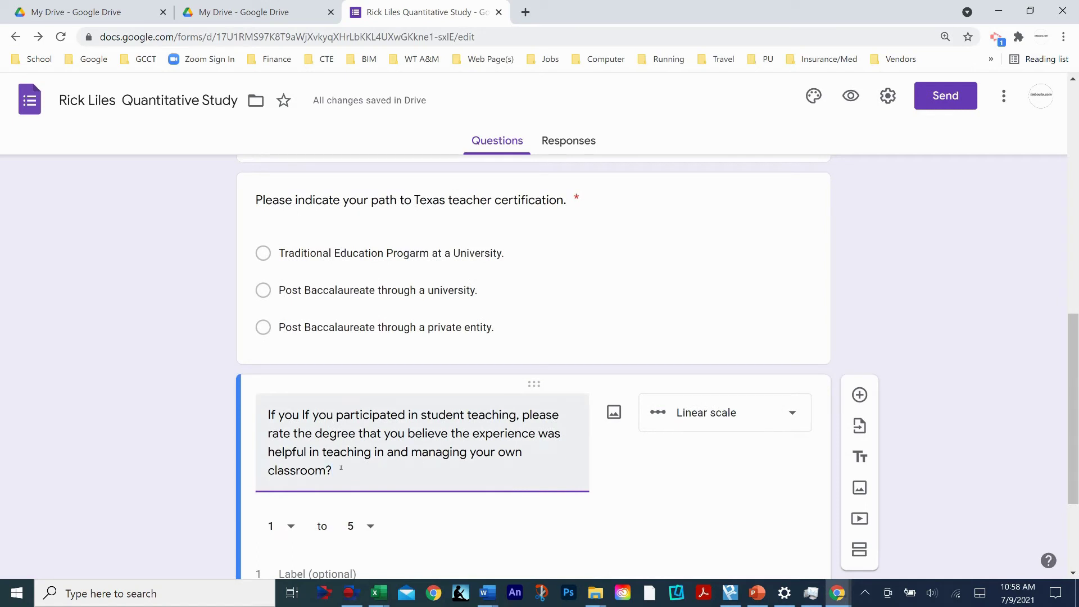
key(BackSpace)
text(.)
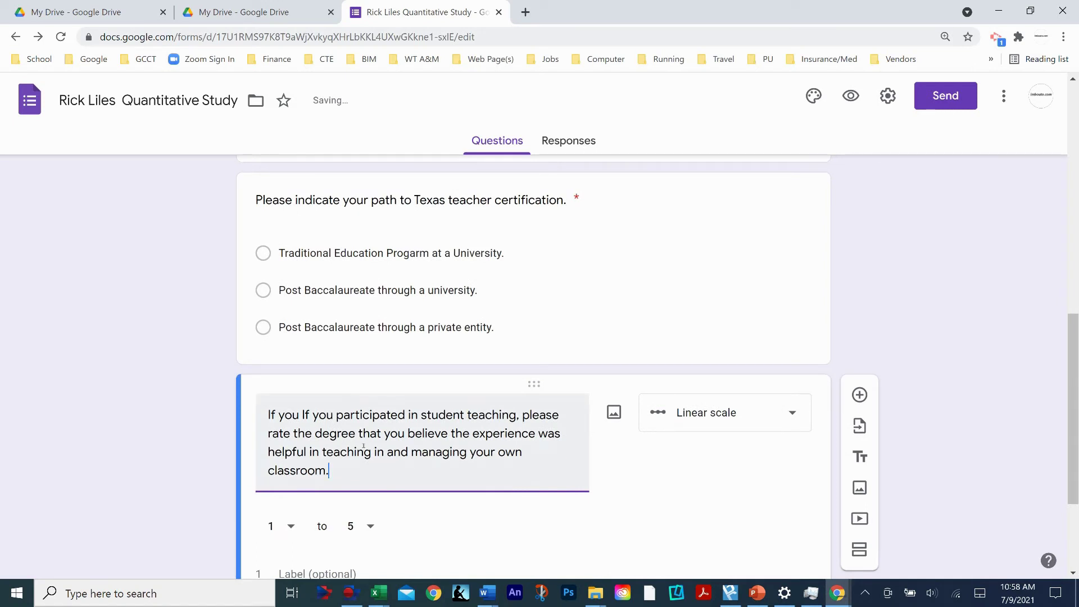
scroll(363, 446, down, 1)
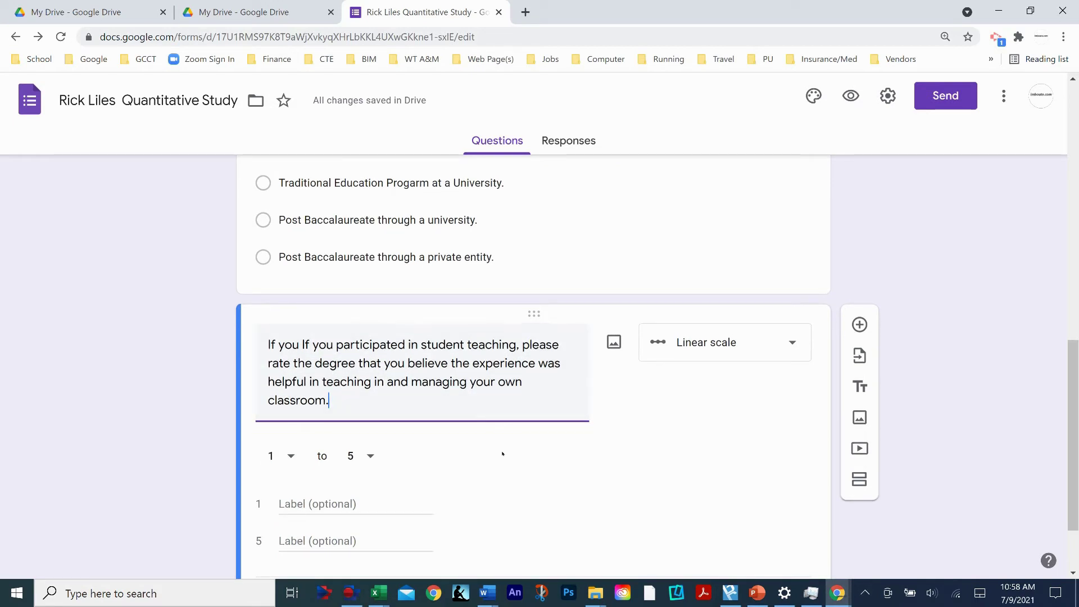
- Start the rating scale at 0, label the ends 'Not at all' and 'Extremely Helpful', and make it required
scroll(433, 458, down, 2)
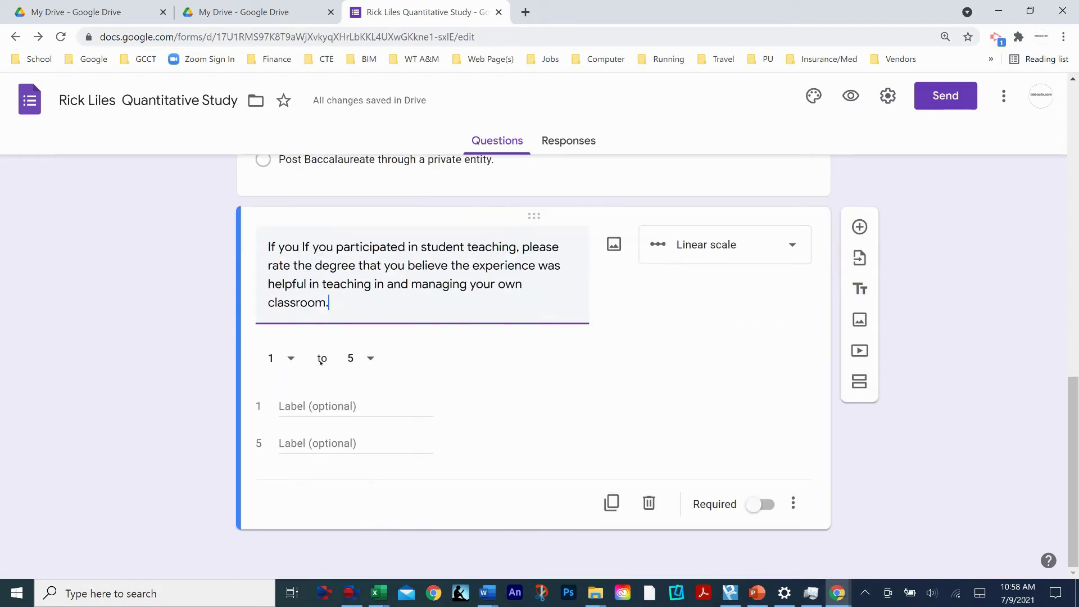
click(291, 359)
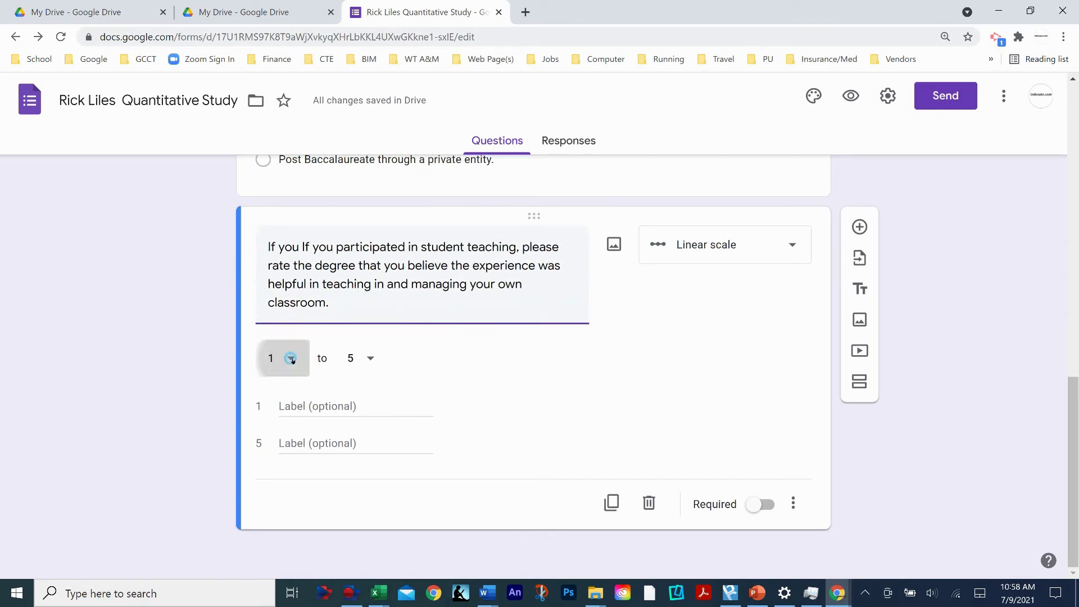
click(271, 318)
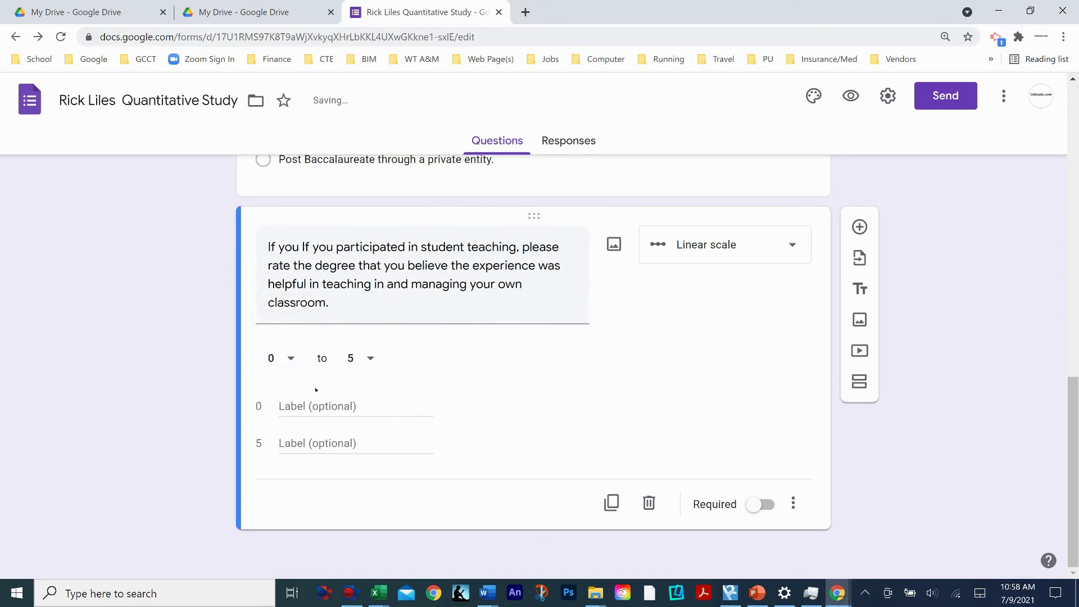
click(305, 407)
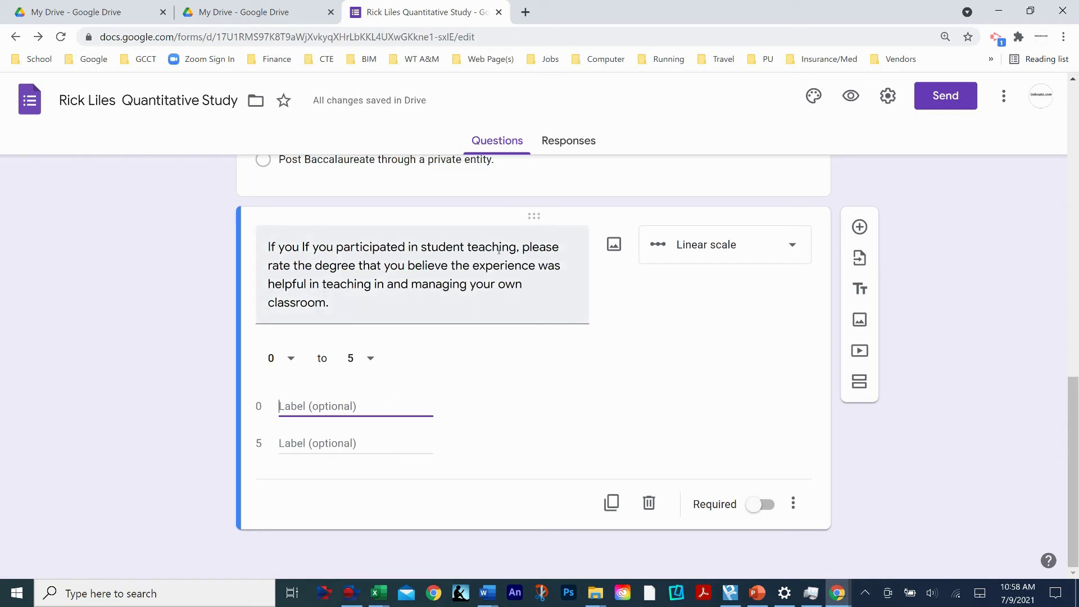
text(Not)
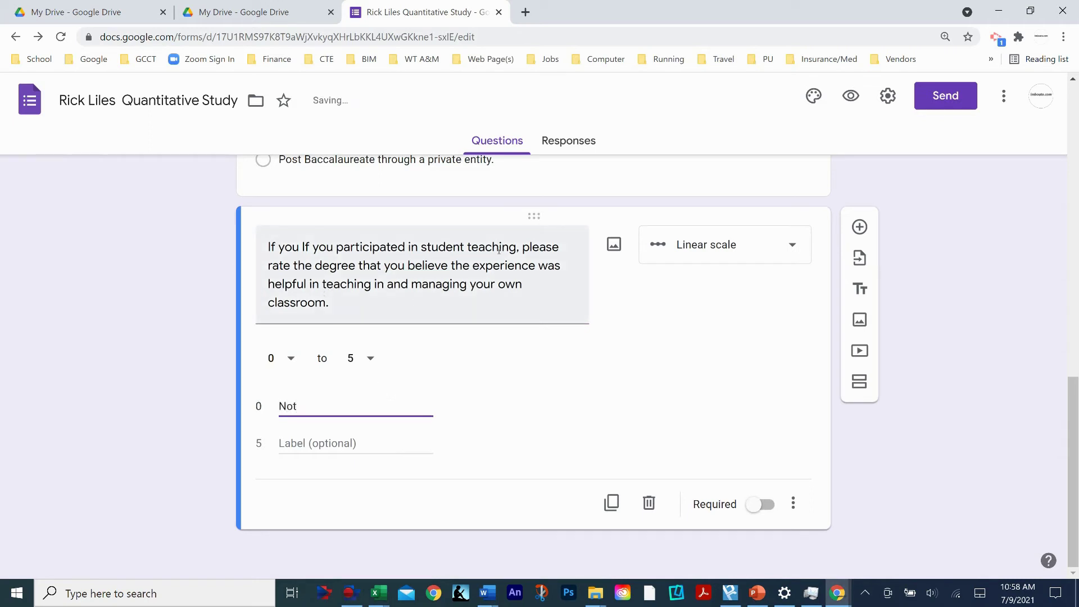
text( at all)
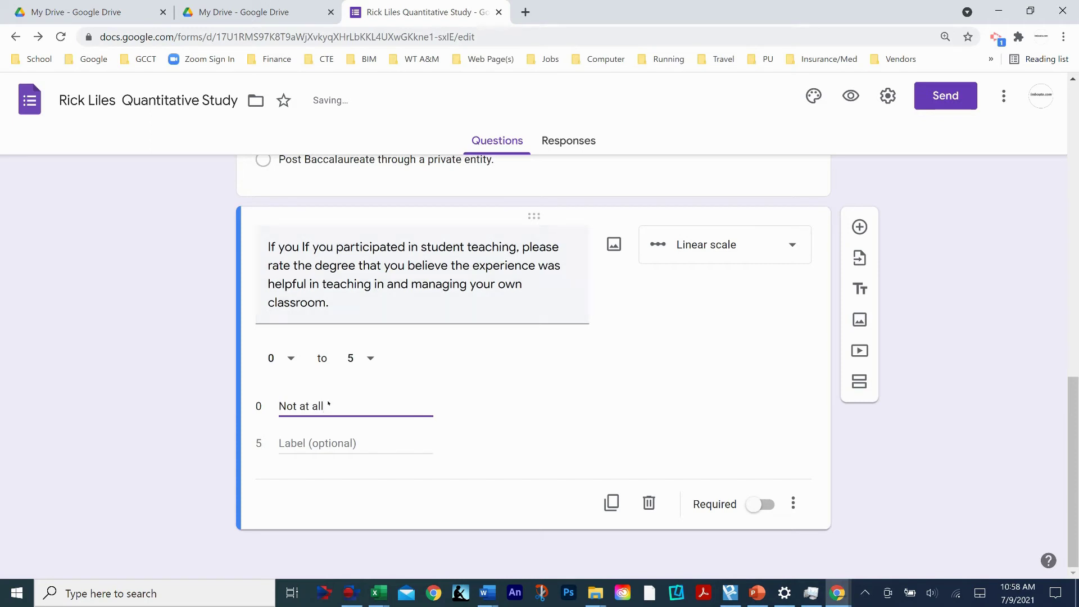
click(295, 445)
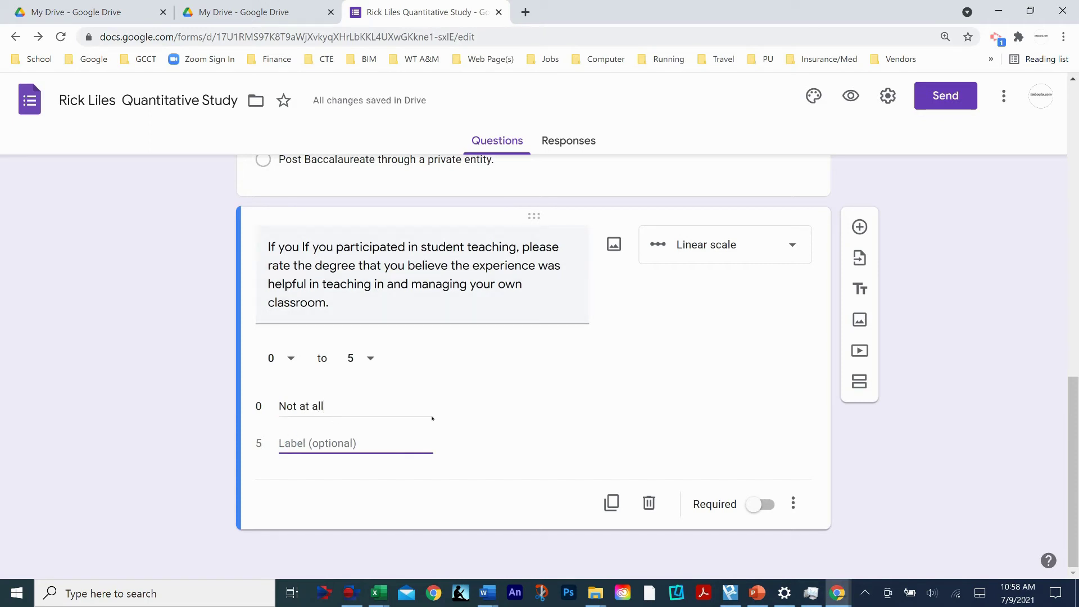
text(Extremel)
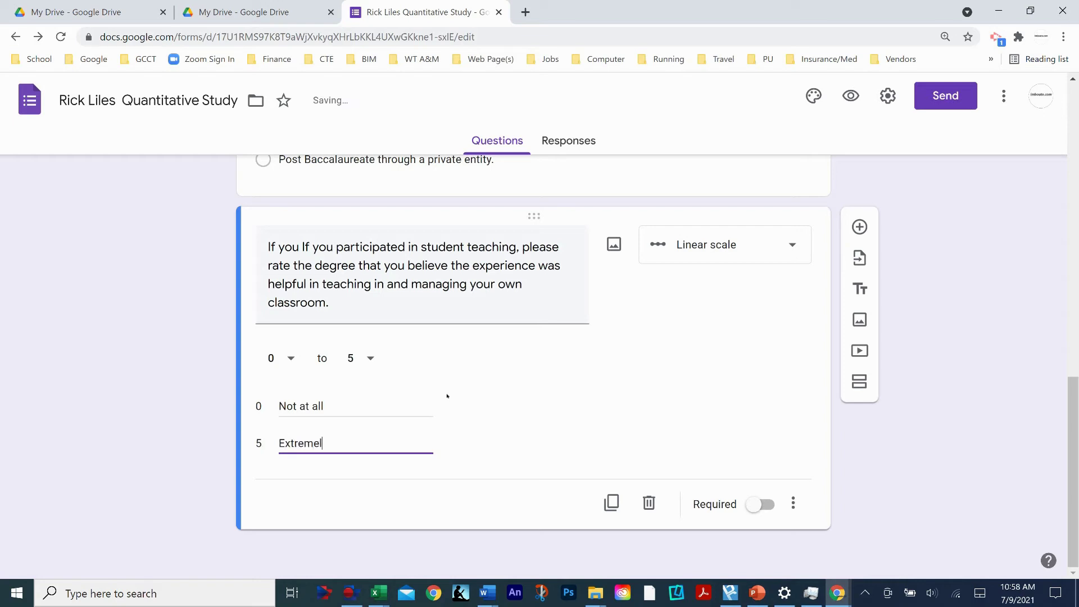
text(y Helpful)
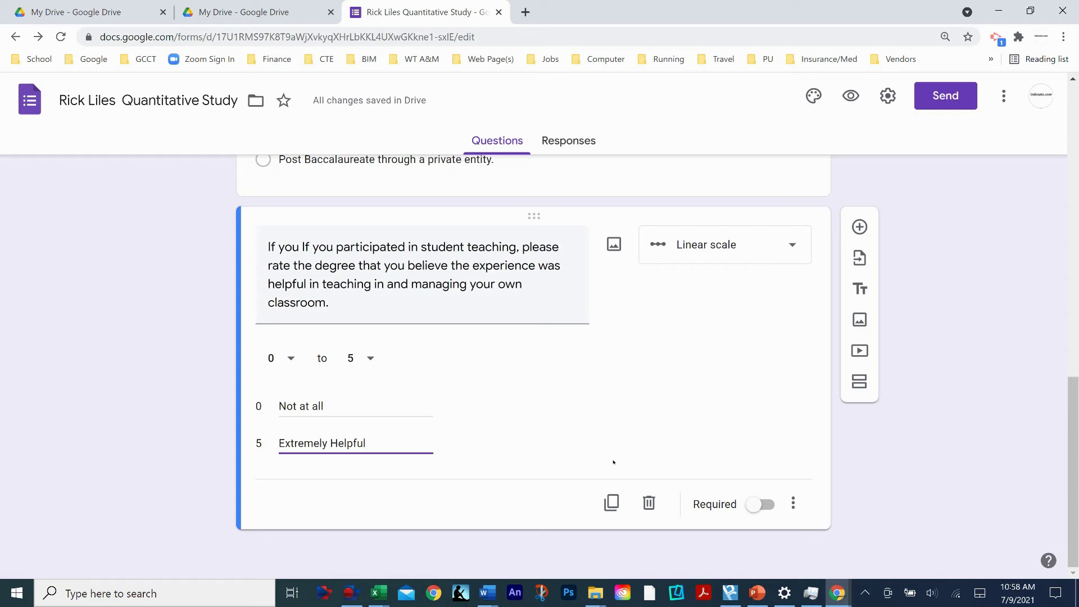
click(765, 505)
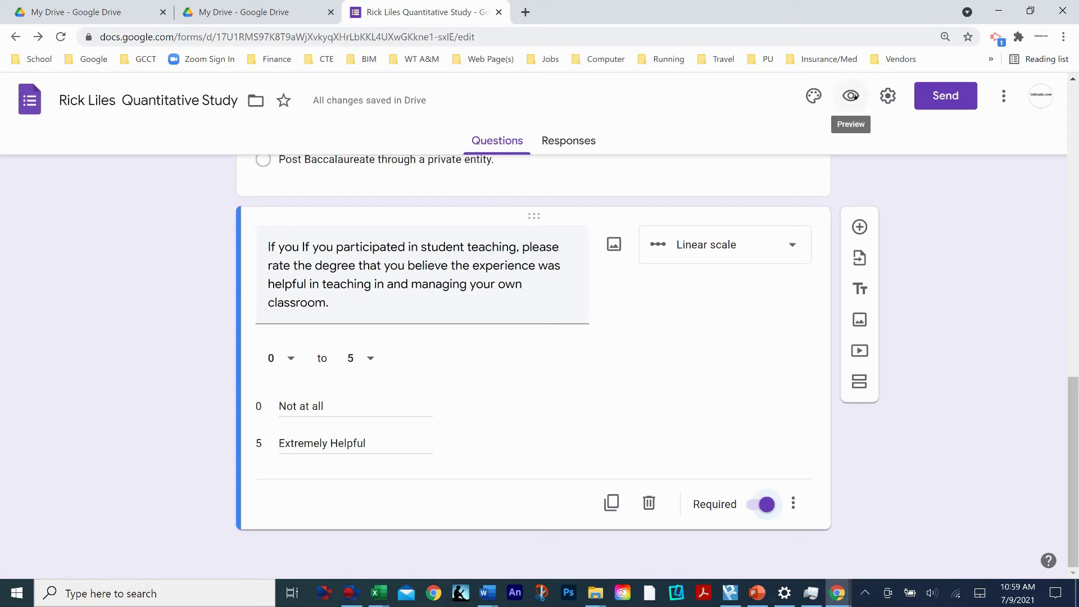
click(853, 96)
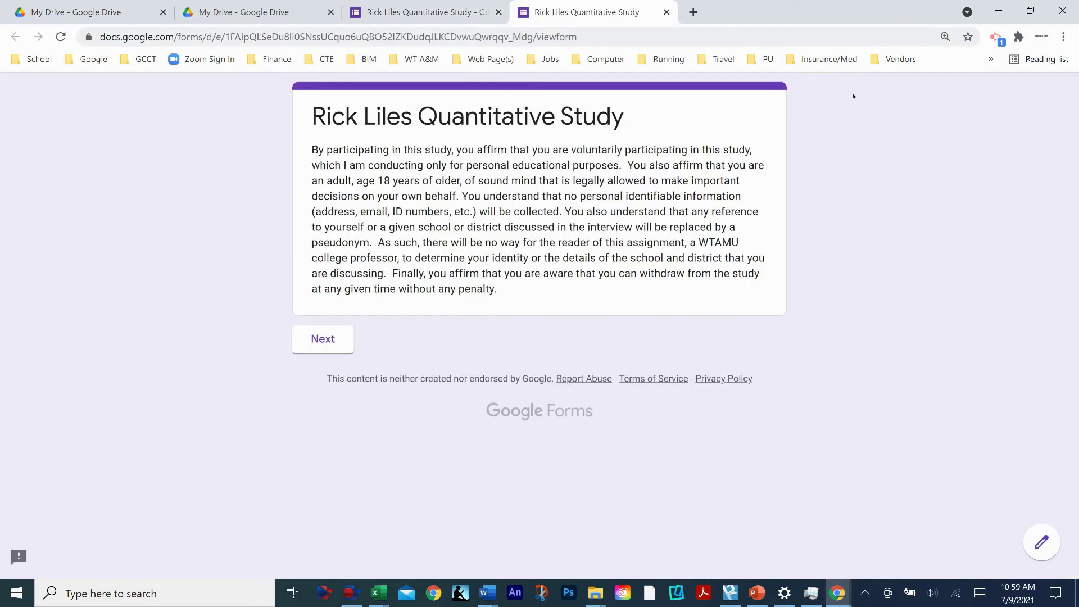
click(325, 338)
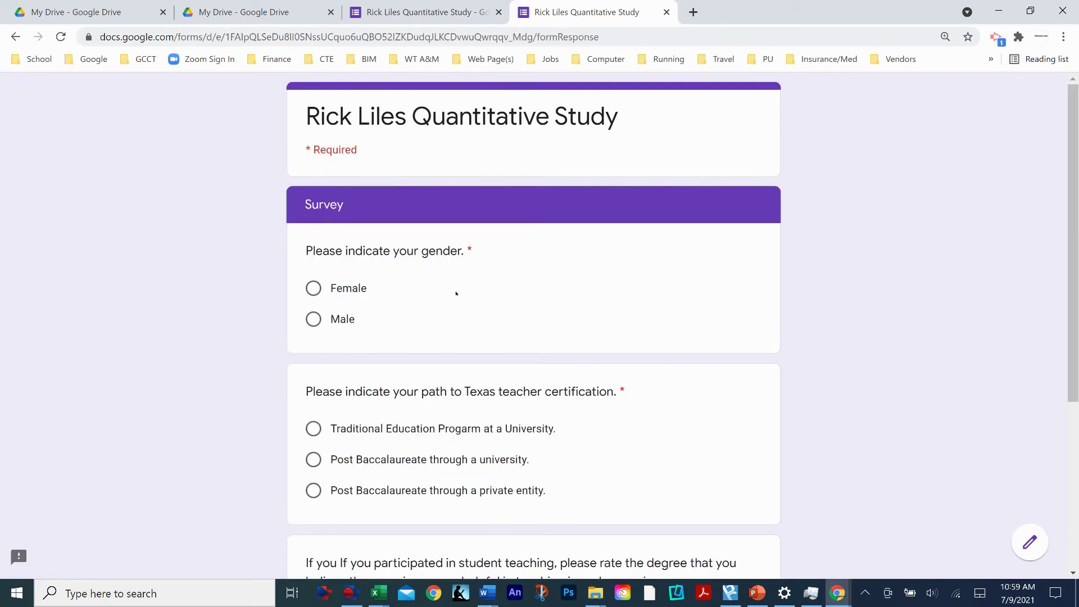
scroll(456, 293, down, 2)
scroll(596, 202, up, 2)
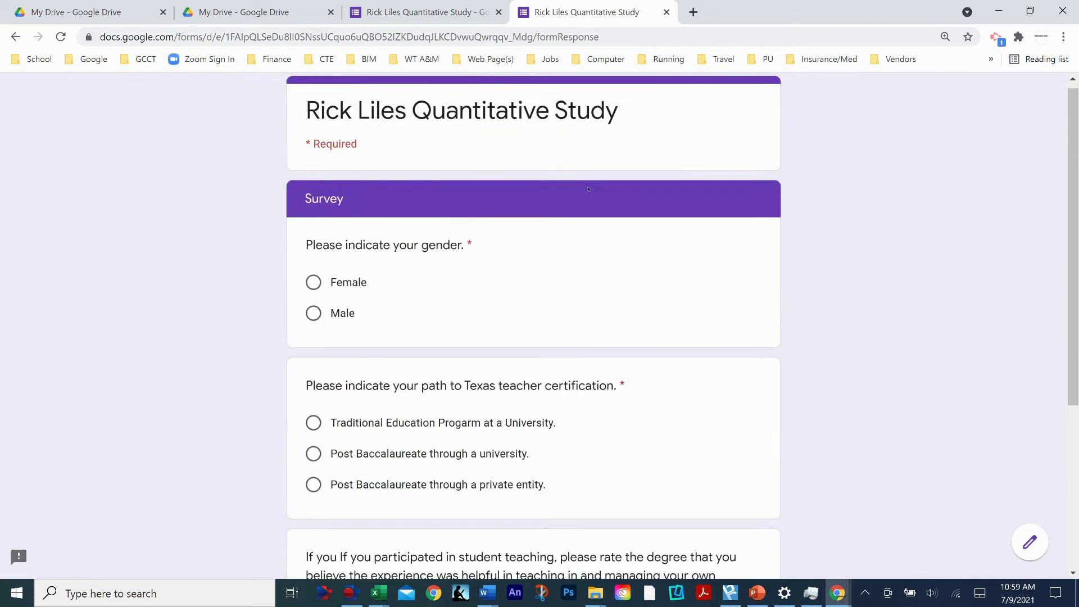
scroll(596, 289, down, 4)
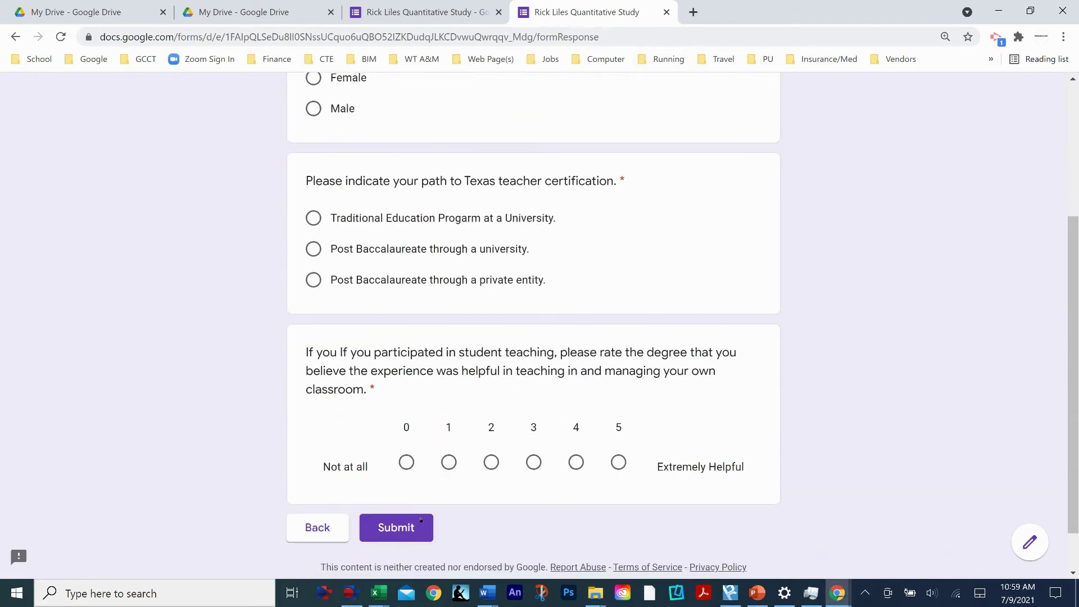
scroll(500, 366, up, 2)
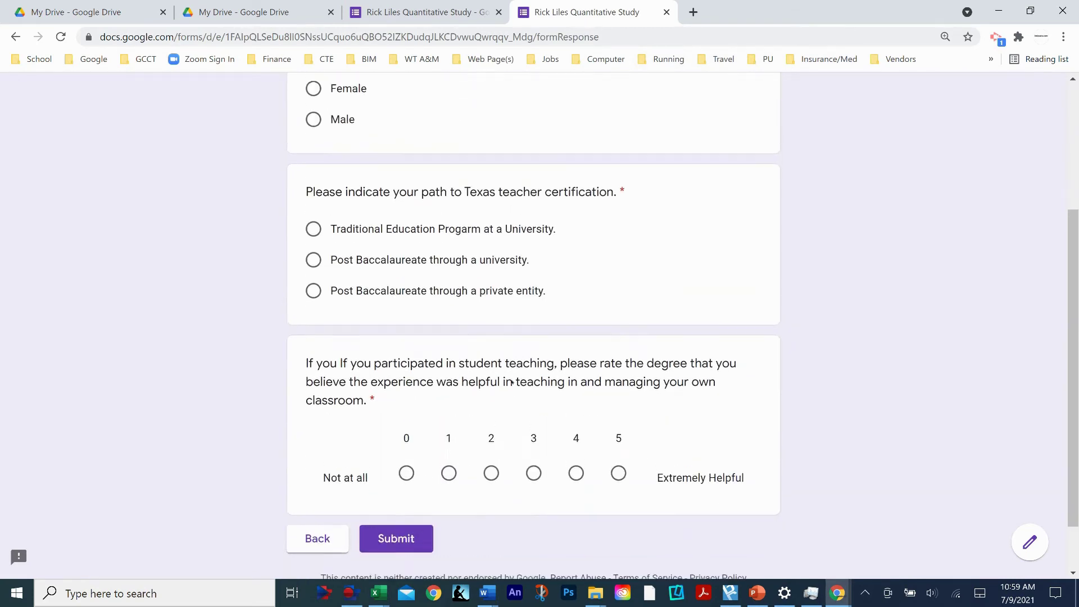
scroll(515, 315, down, 2)
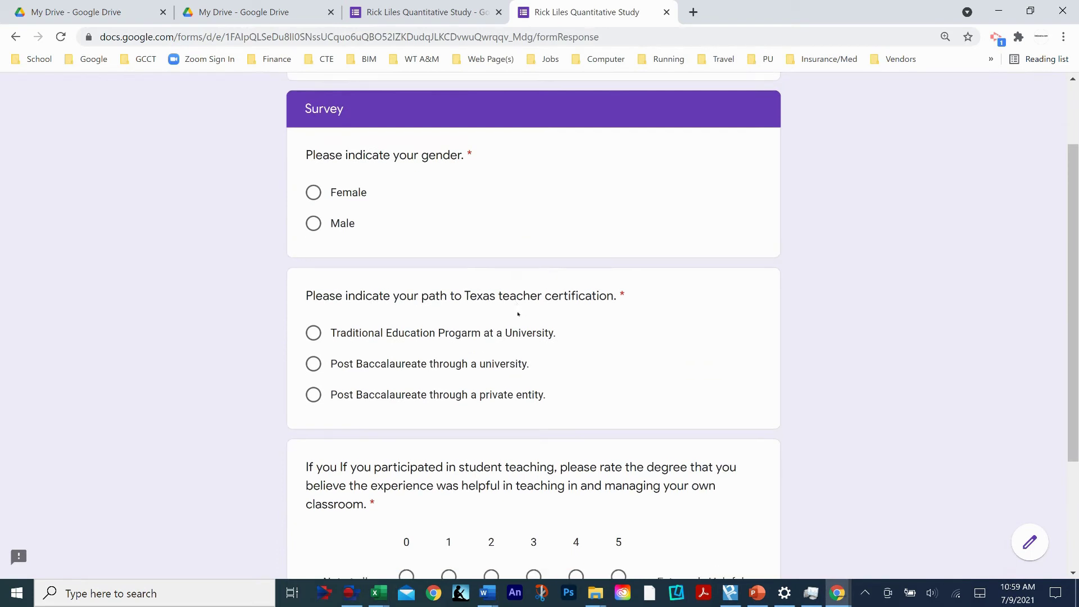
scroll(527, 308, up, 2)
scroll(506, 298, down, 1)
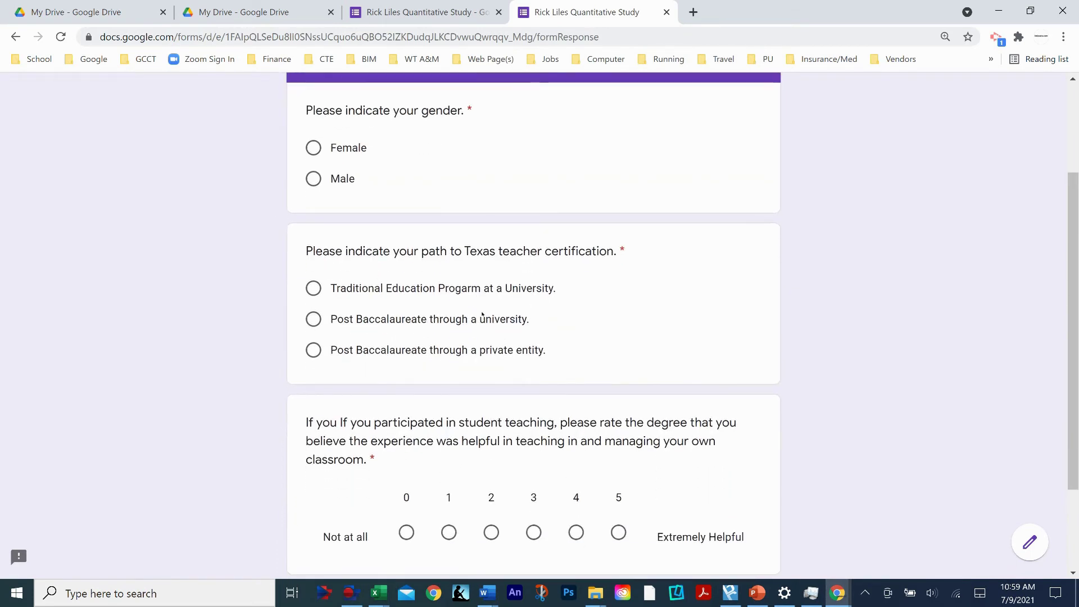
scroll(483, 315, down, 2)
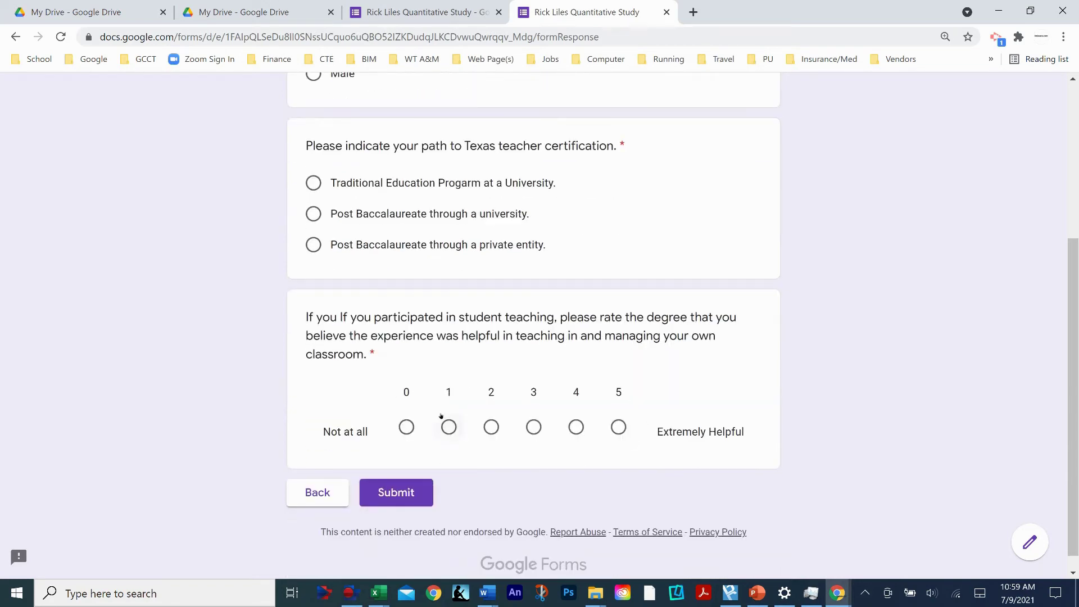
scroll(481, 336, up, 4)
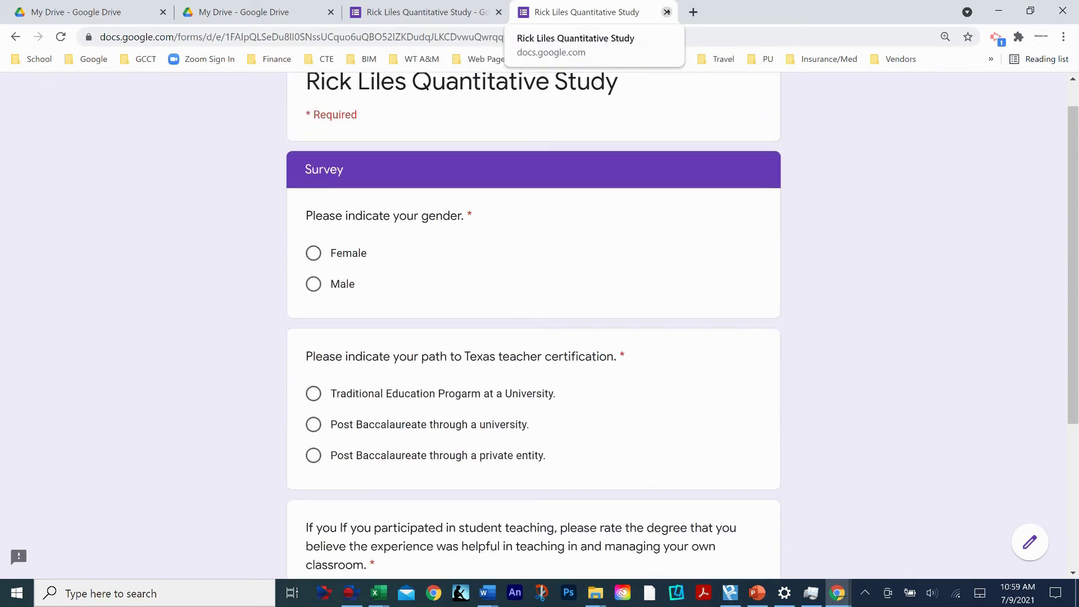
click(667, 11)
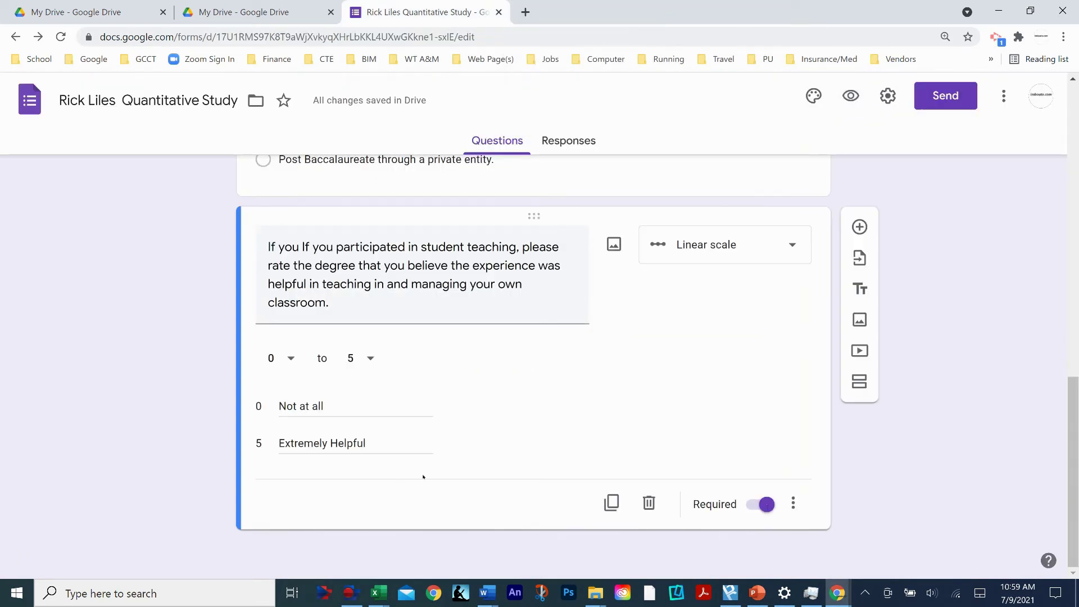
- Insert a Dropdown-type question after the student-teaching rating scale and place the cursor in its question field
scroll(468, 429, up, 1)
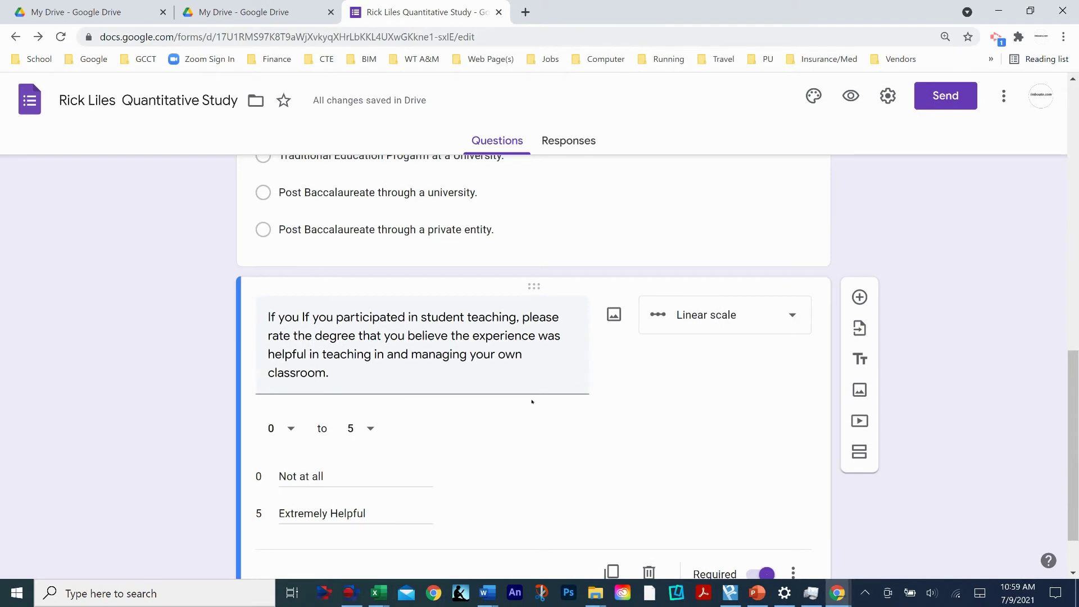
scroll(532, 401, down, 1)
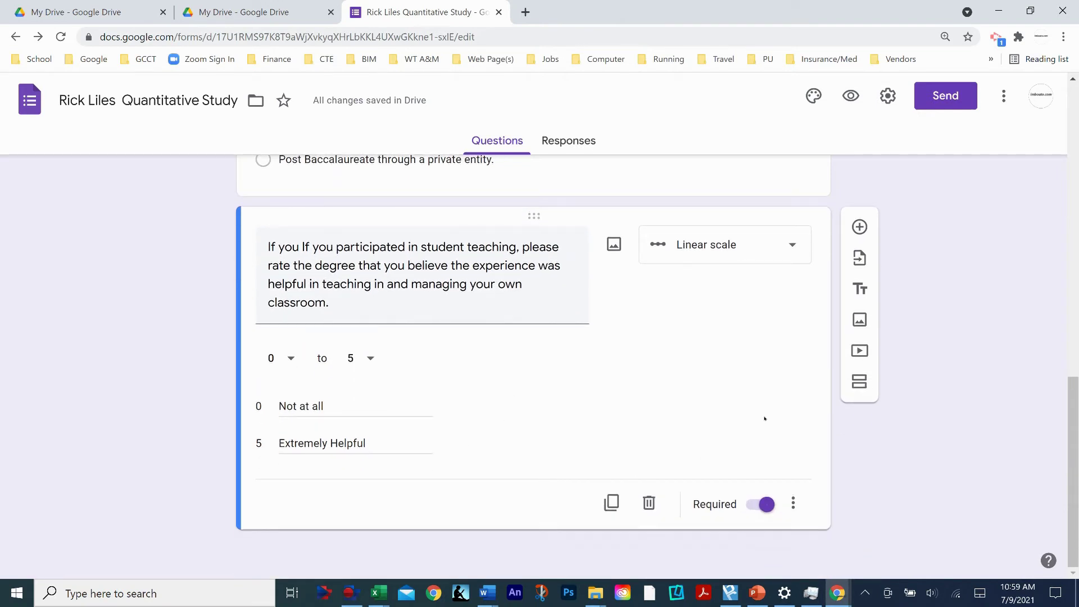
click(860, 227)
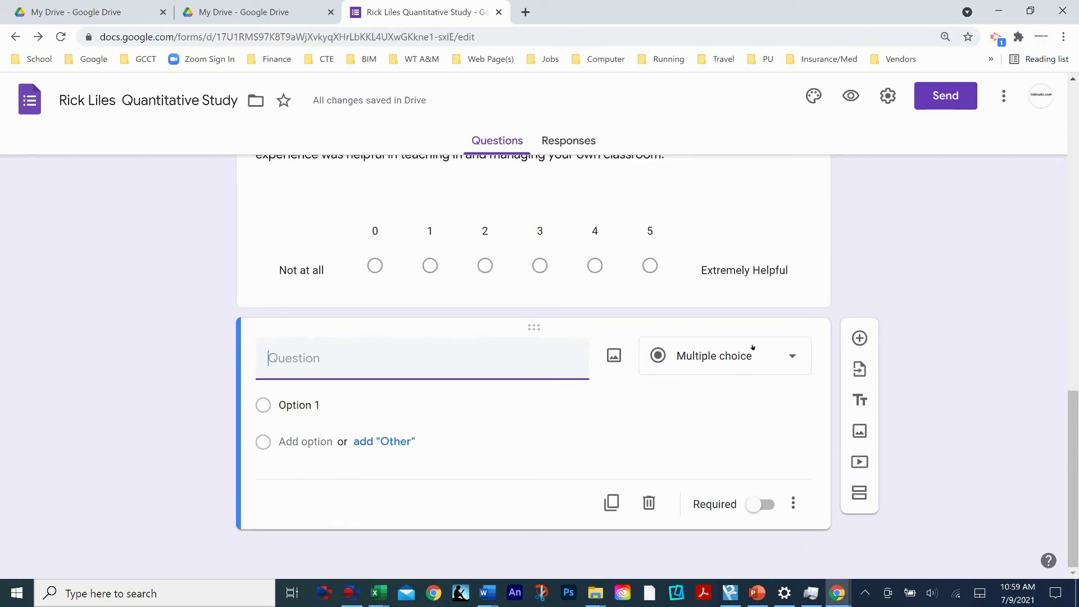
click(775, 356)
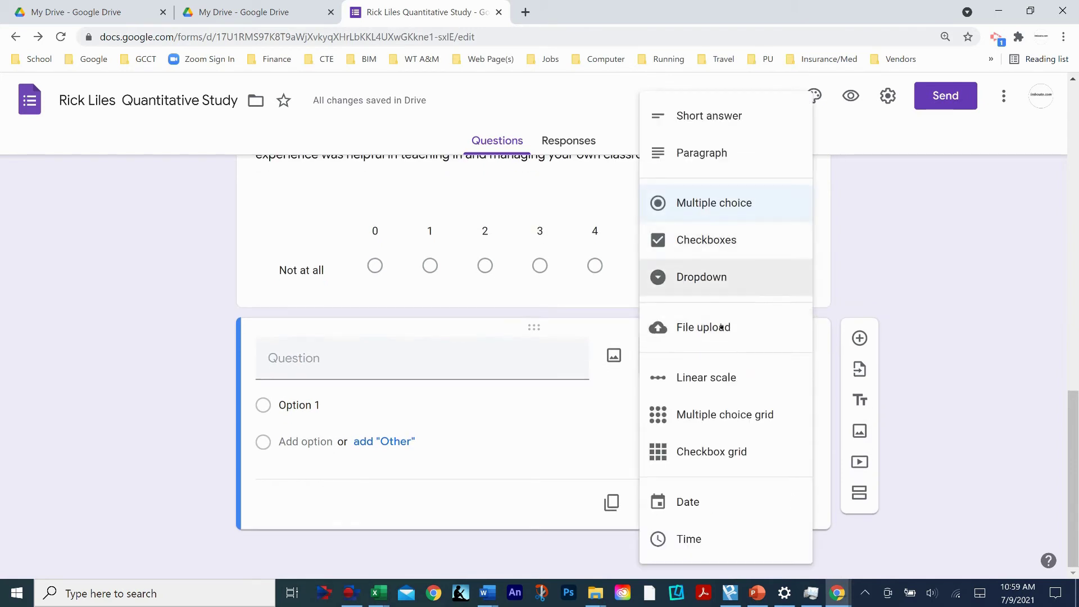
click(711, 278)
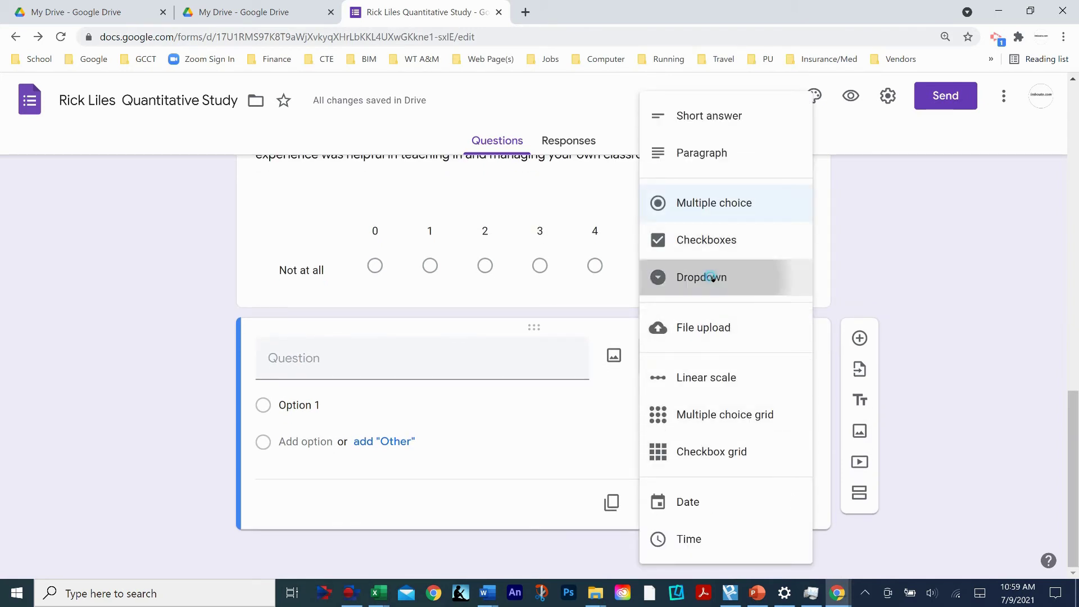
click(296, 357)
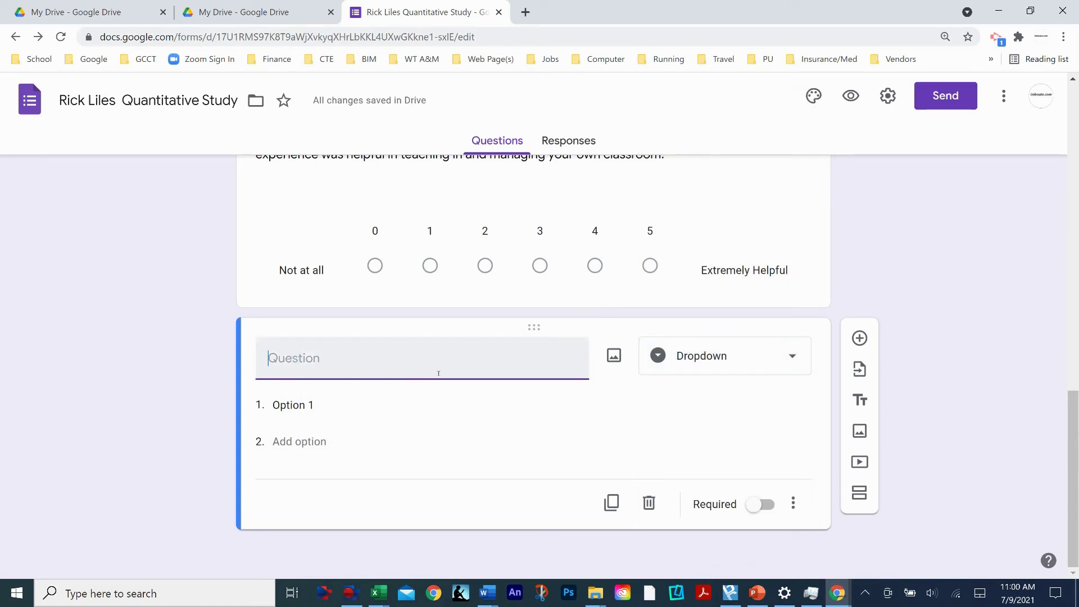
- Title the new dropdown question 'Current Age?'
text(Ag)
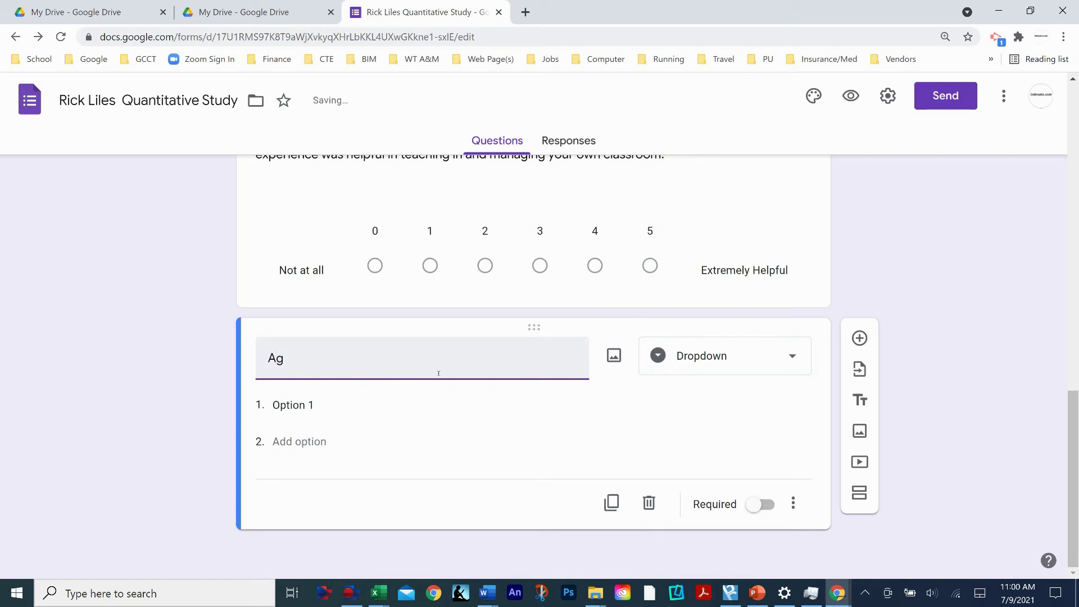
text(e?)
key(BackSpace)
key(BackSpace)
key(BackSpace)
key(BackSpace)
text(Current Age?)
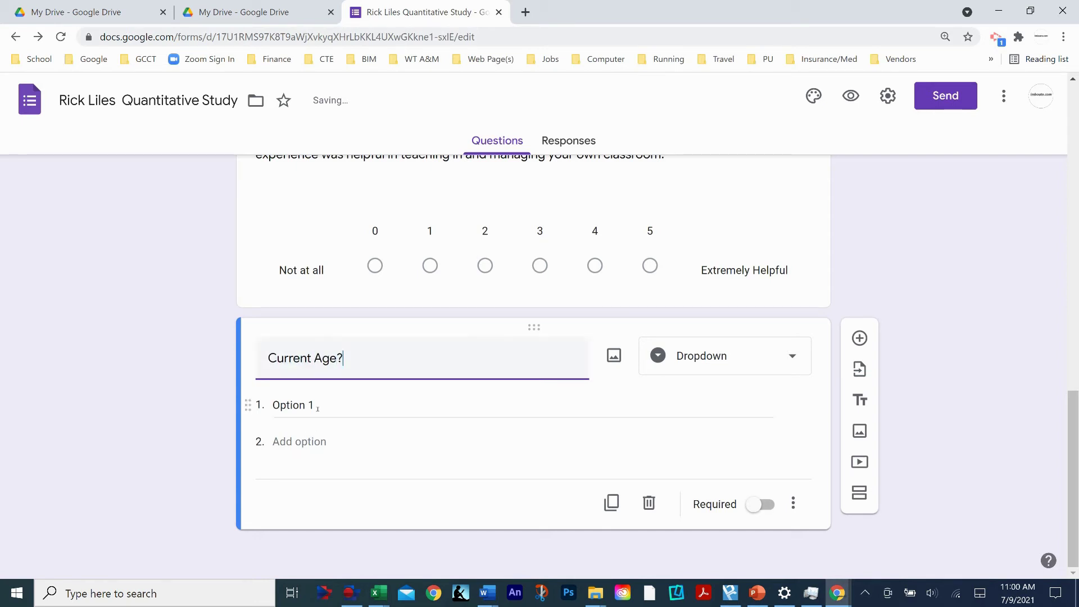
- Enter the dropdown's age choices 18, 19, 20, 21 and 22
click(314, 406)
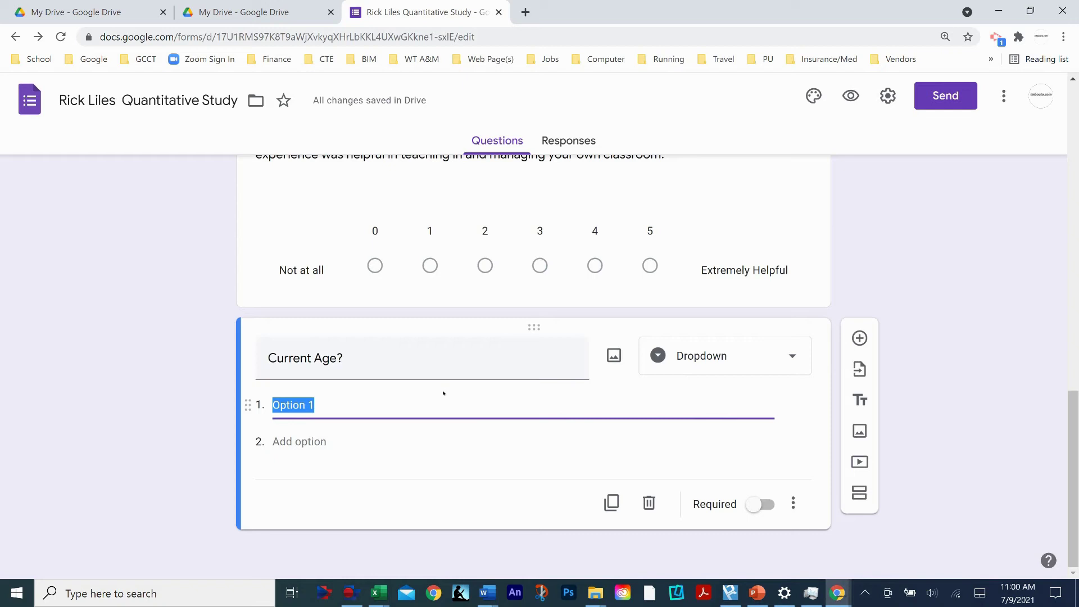
text(18)
text(-)
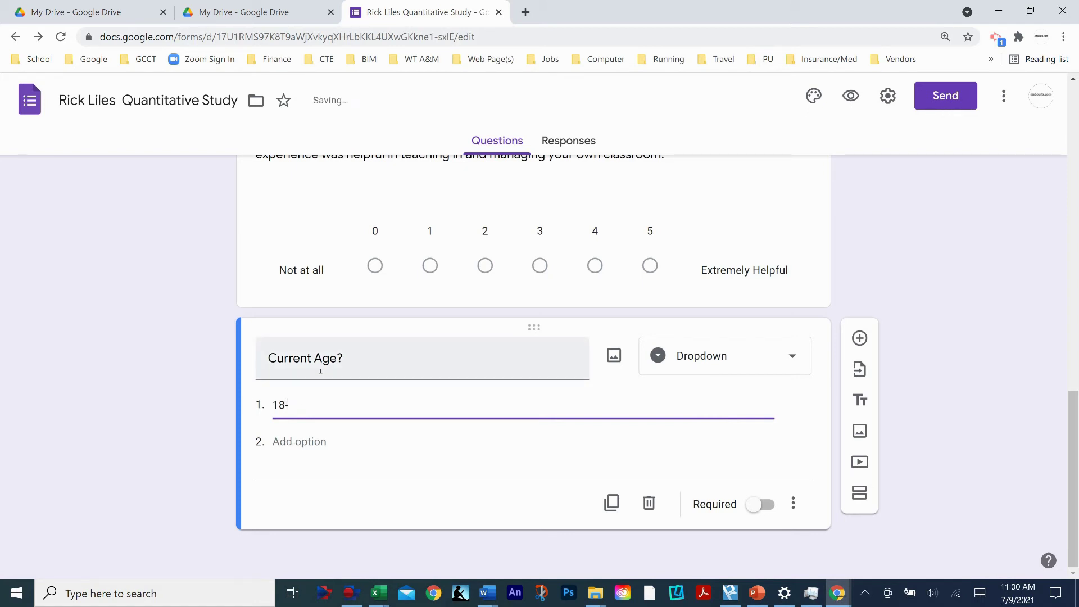
text(21)
key(BackSpace)
key(BackSpace)
key(BackSpace)
click(289, 443)
text(19)
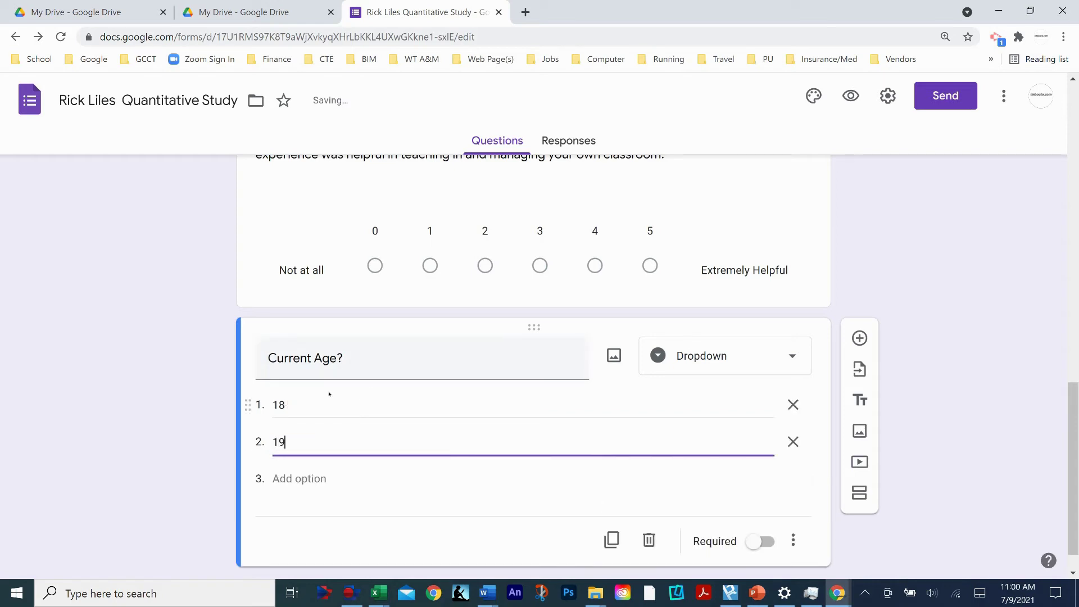
key(Return)
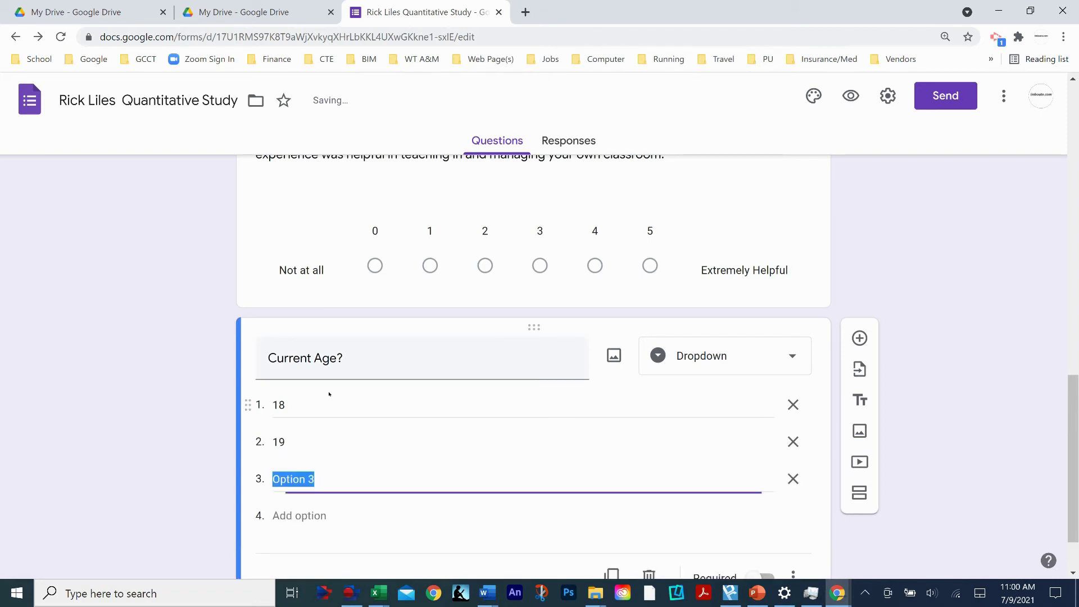
text(20)
key(Return)
text(21)
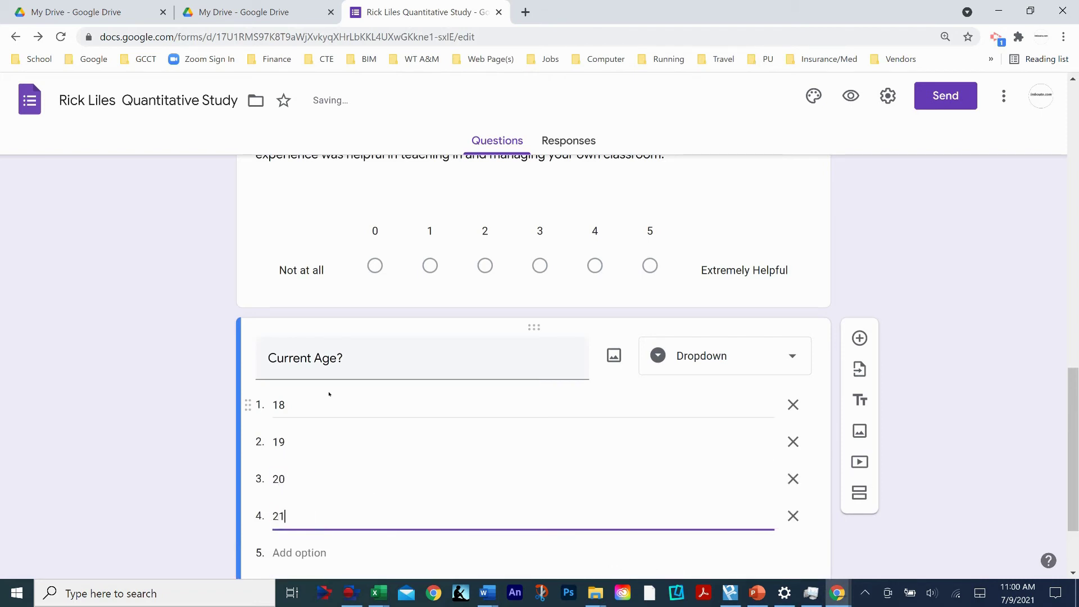
key(Return)
text(22)
key(Return)
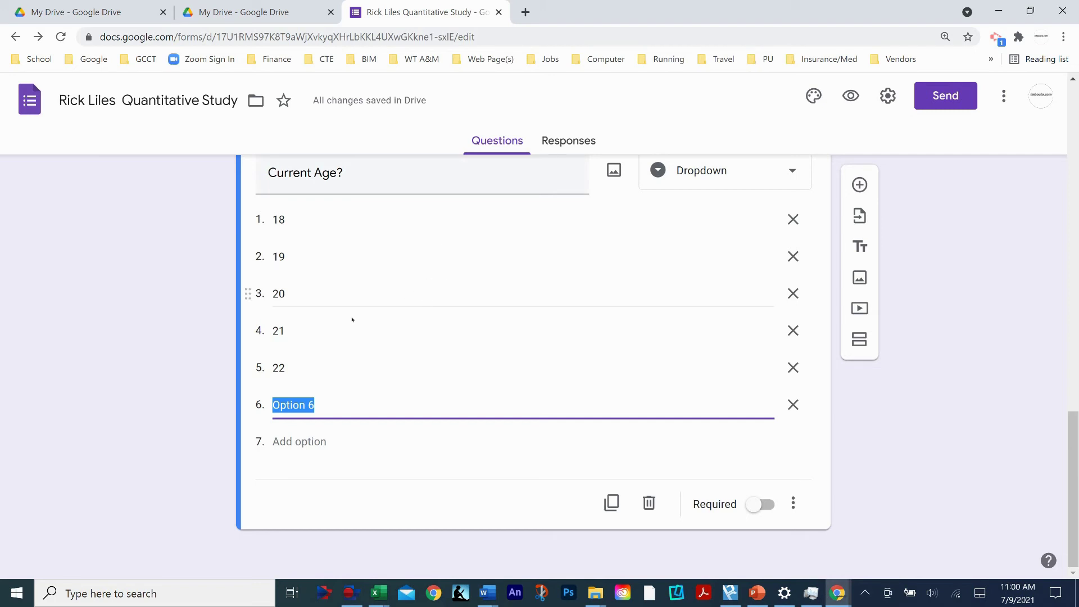
- Mark the Current Age? question as required
scroll(508, 364, up, 1)
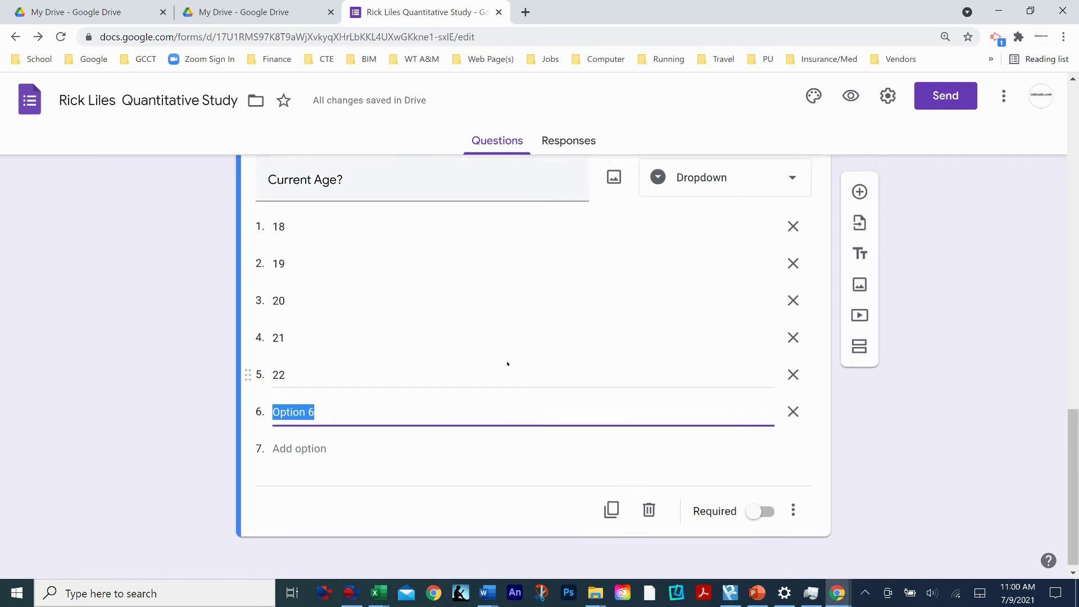
scroll(508, 363, up, 2)
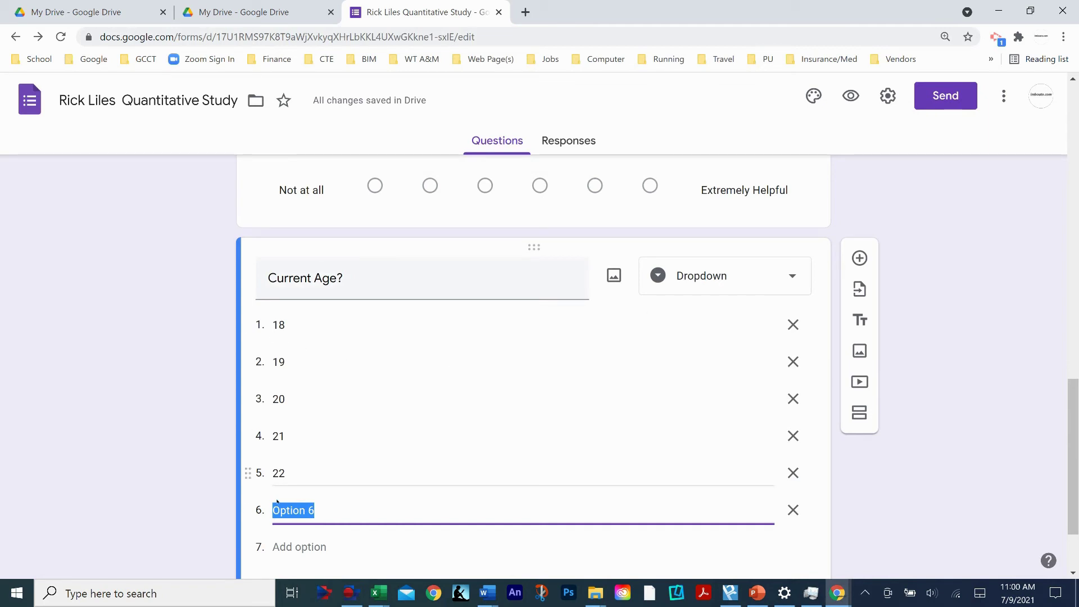
scroll(356, 480, down, 2)
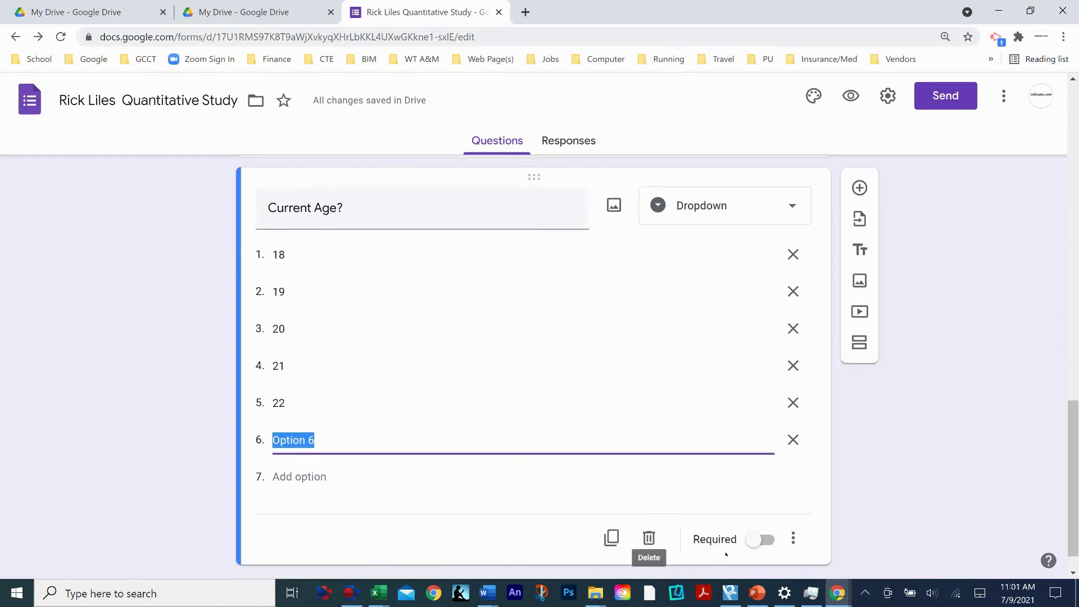
click(763, 541)
scroll(593, 433, up, 3)
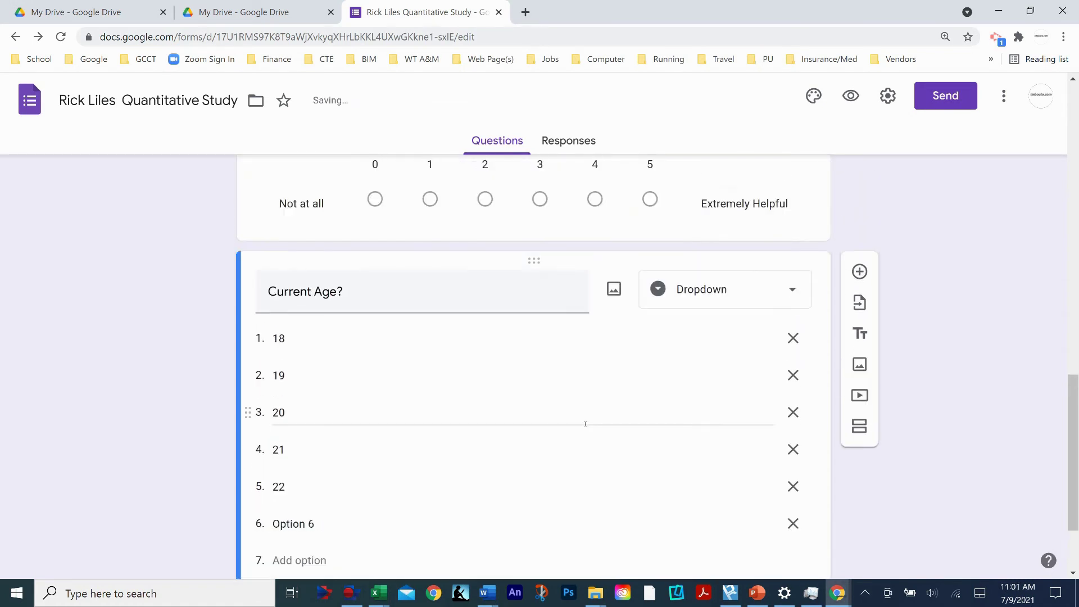
- Preview the form and advance from the consent page to the Survey page
click(853, 96)
click(322, 338)
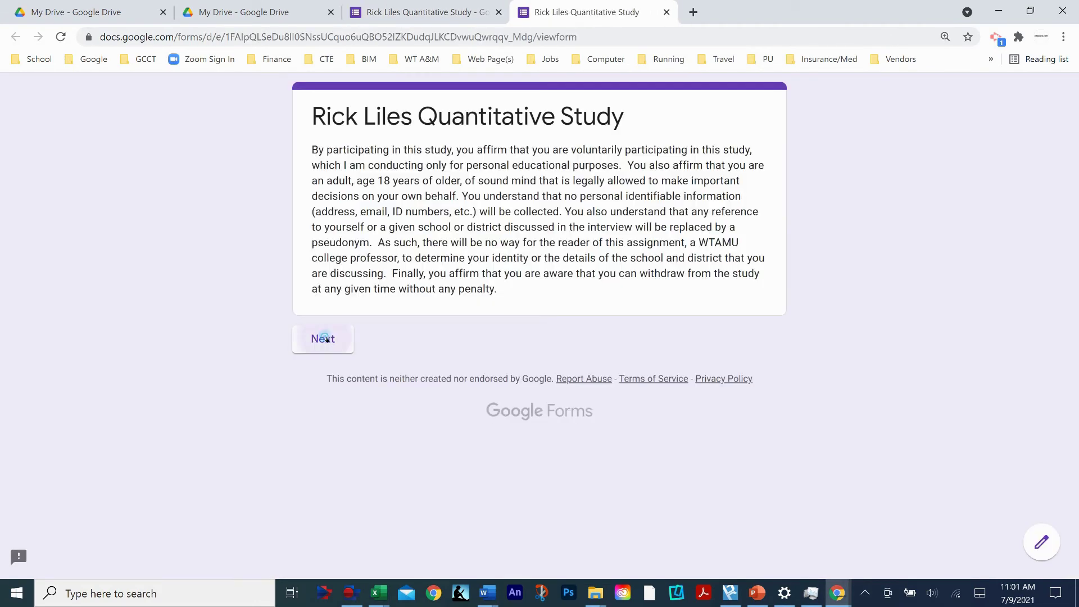
scroll(572, 336, down, 6)
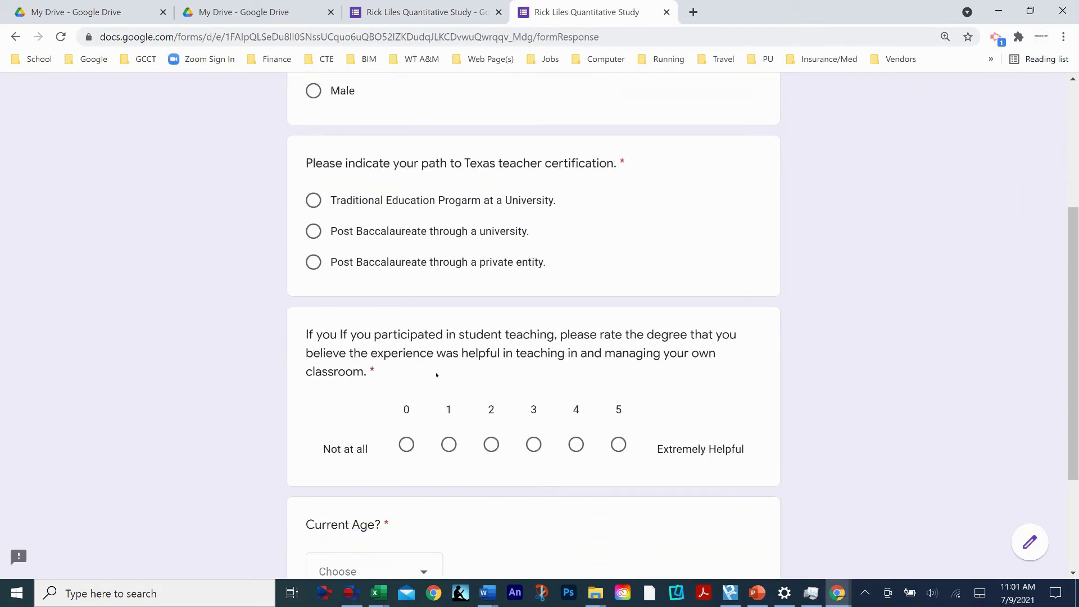
scroll(481, 379, down, 1)
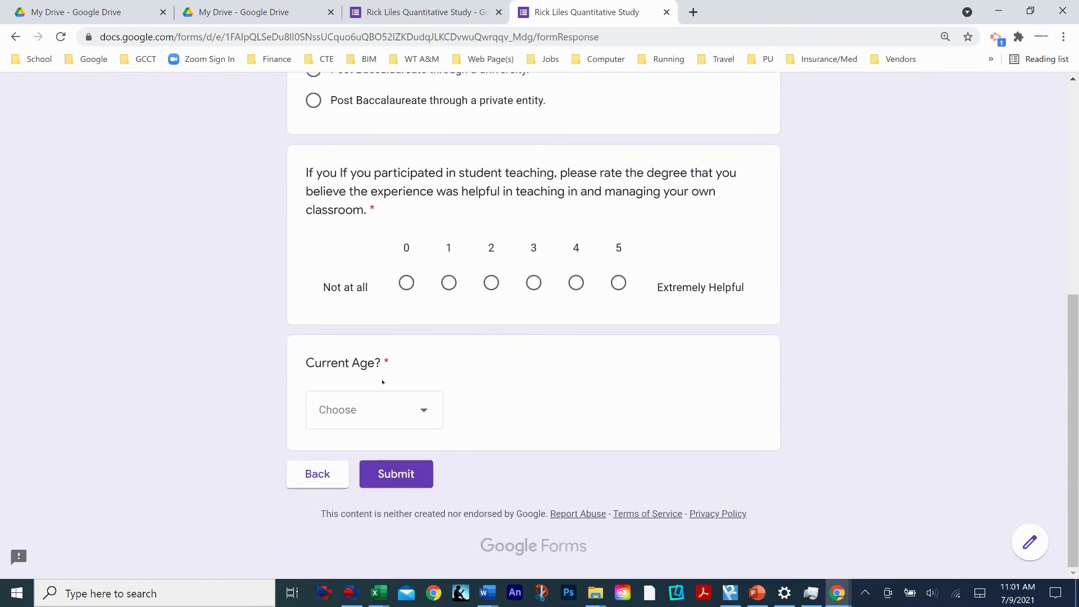
- Choose 20 in the Current Age? dropdown and review the Survey page's questions
click(425, 411)
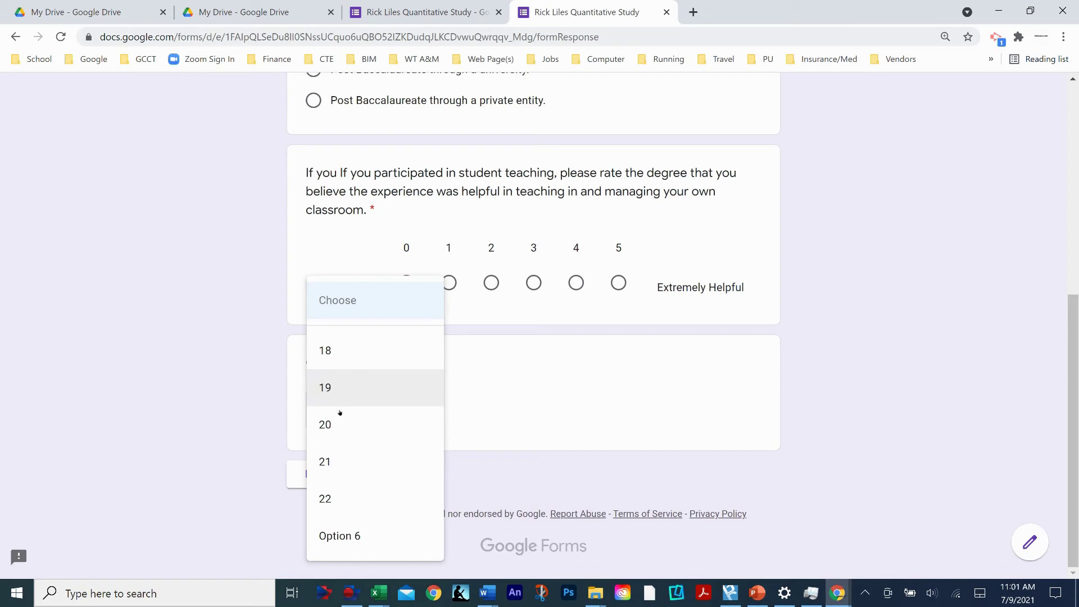
click(339, 423)
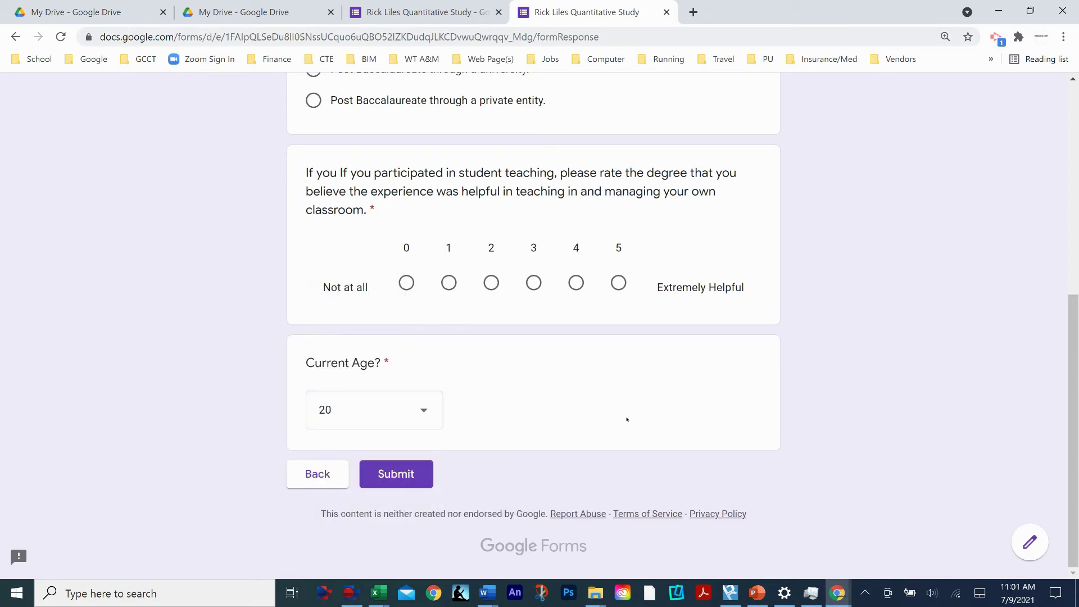
scroll(539, 379, up, 7)
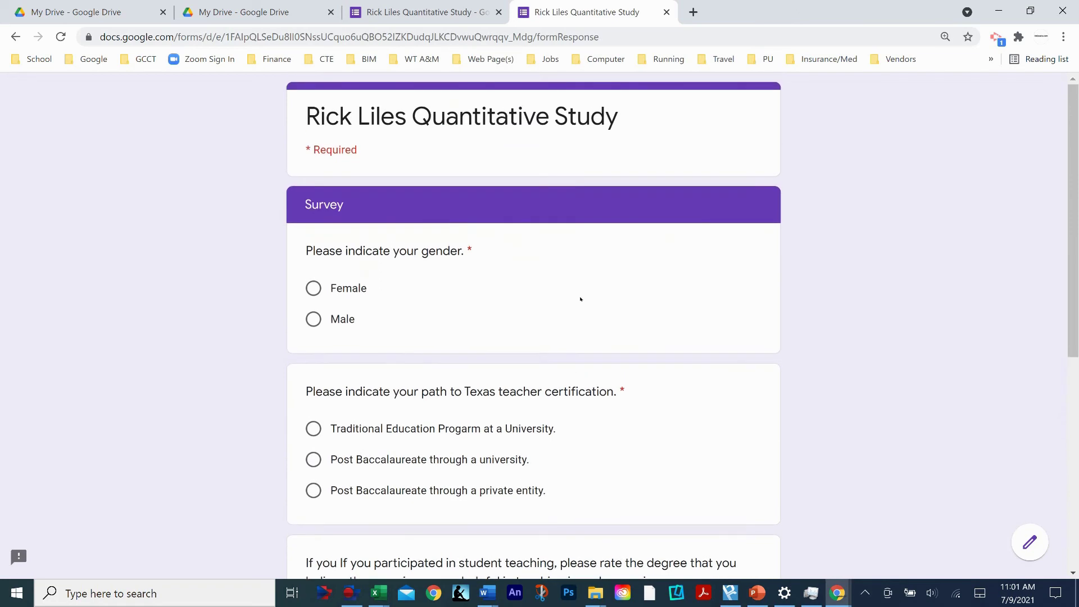
scroll(579, 297, down, 7)
scroll(522, 315, up, 7)
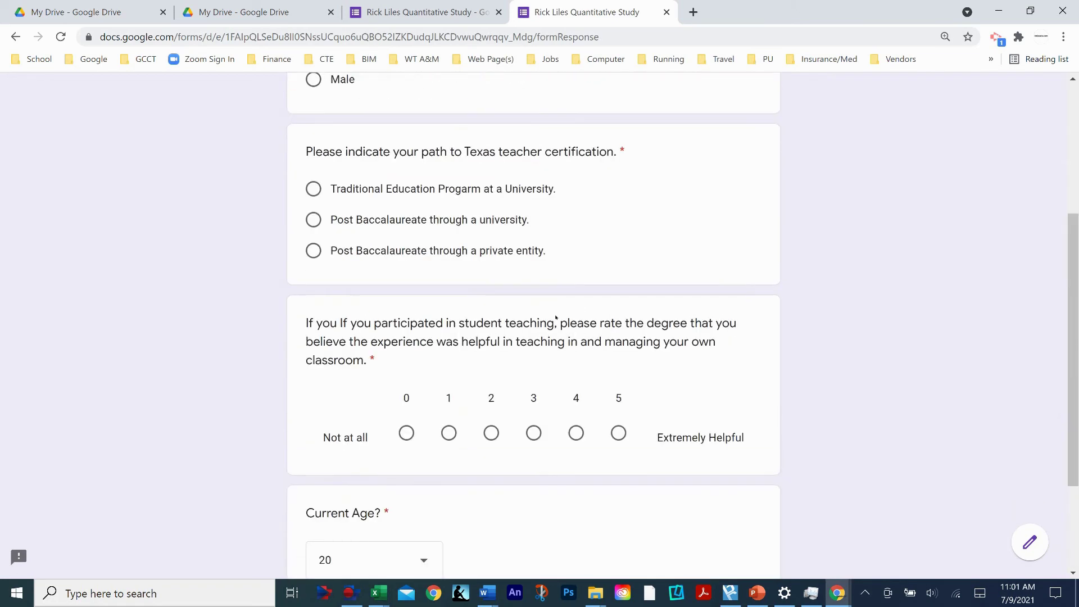
scroll(491, 344, down, 3)
scroll(491, 344, down, 1)
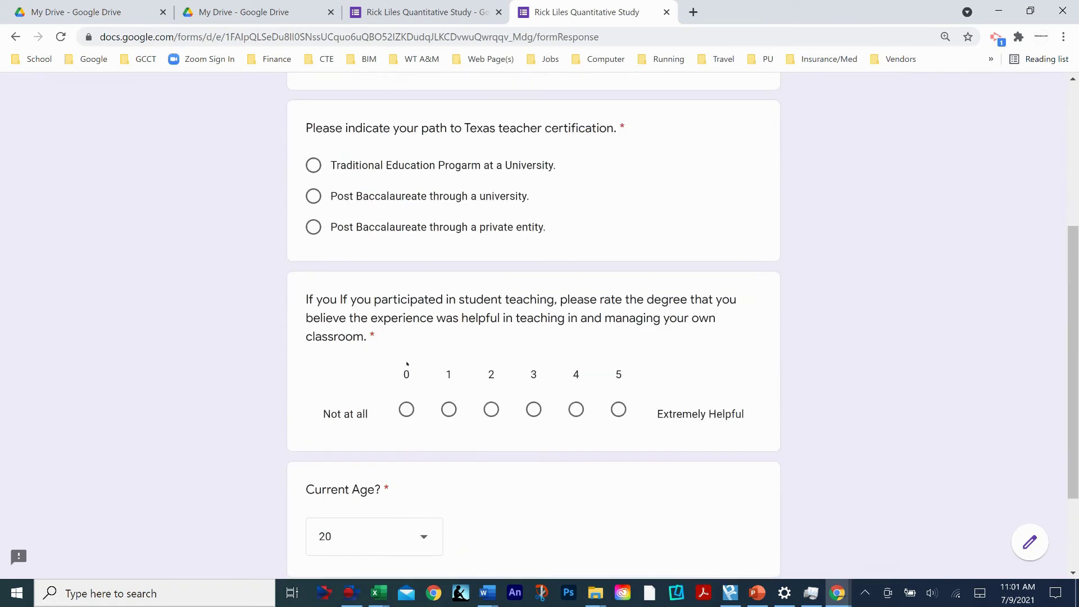
scroll(595, 286, up, 3)
scroll(509, 324, down, 3)
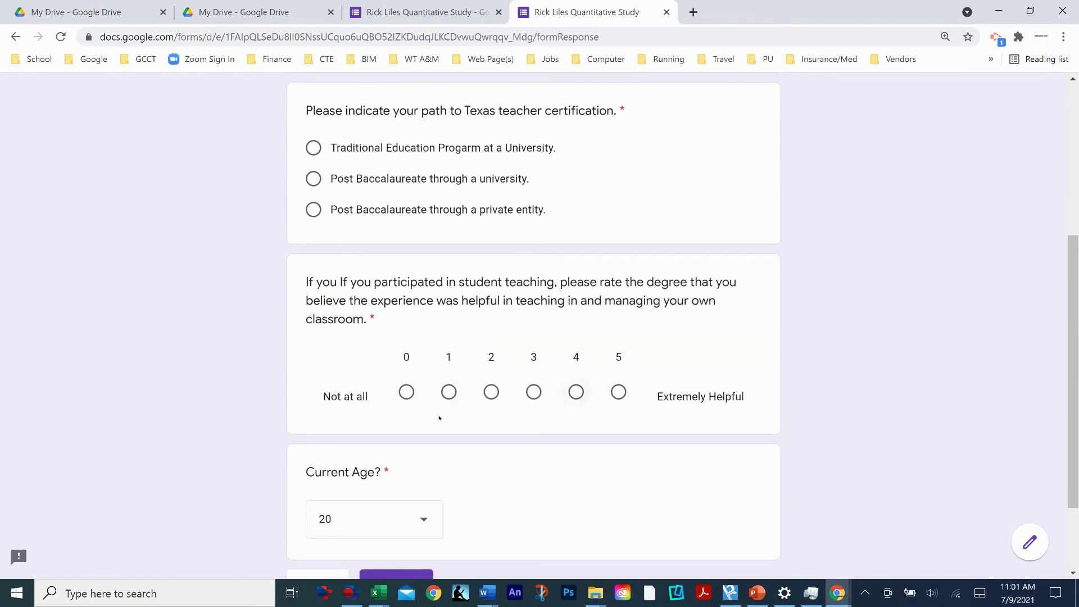
scroll(458, 490, down, 1)
scroll(530, 371, up, 6)
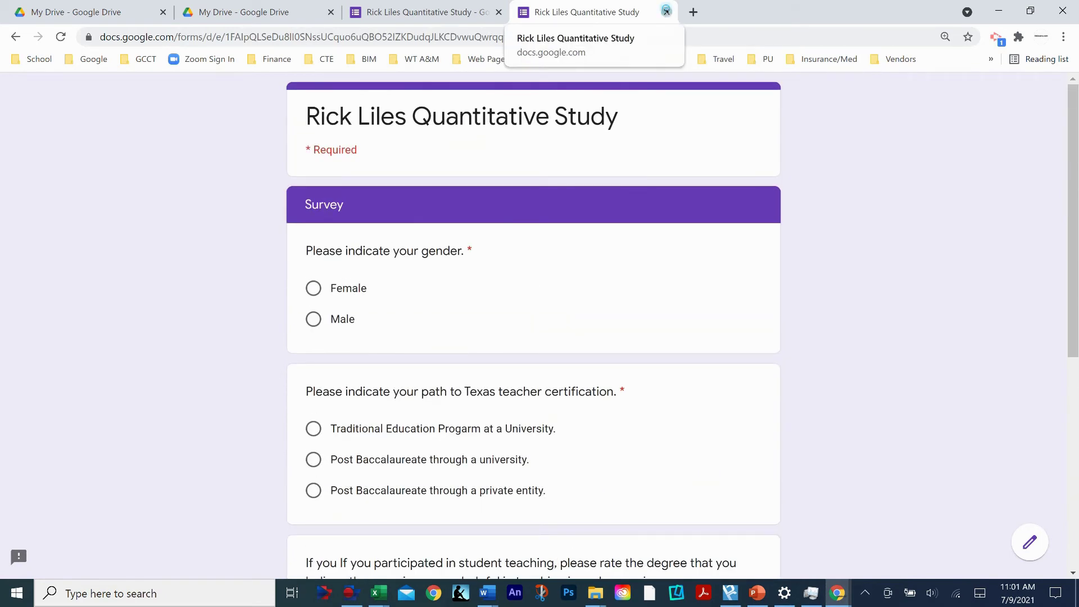
- Close the preview without submitting, confirming Leave, and return to the top of the form editor
click(667, 12)
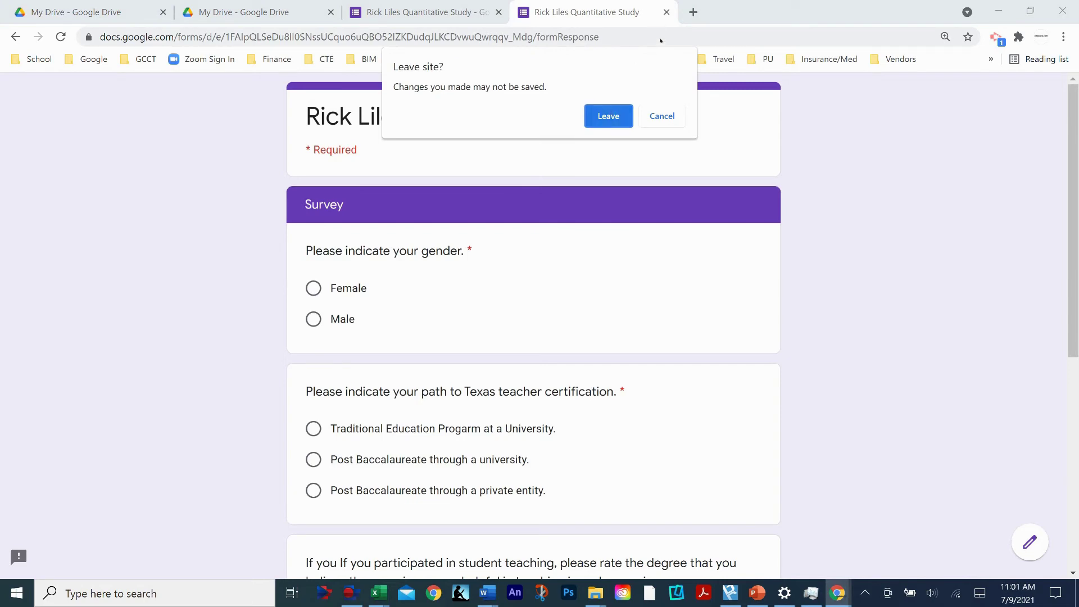
click(608, 121)
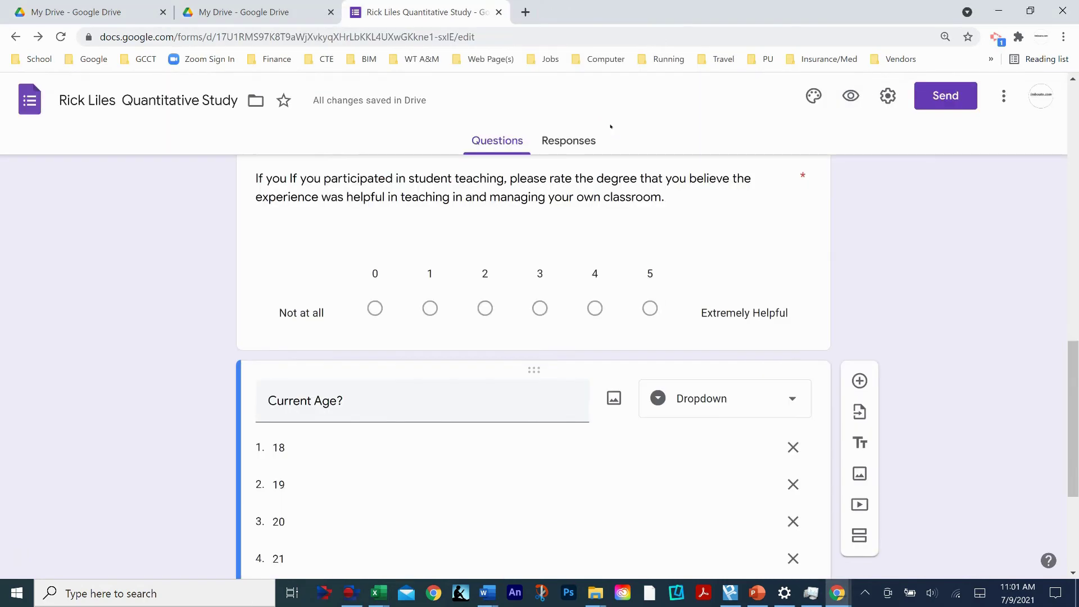
scroll(671, 275, up, 10)
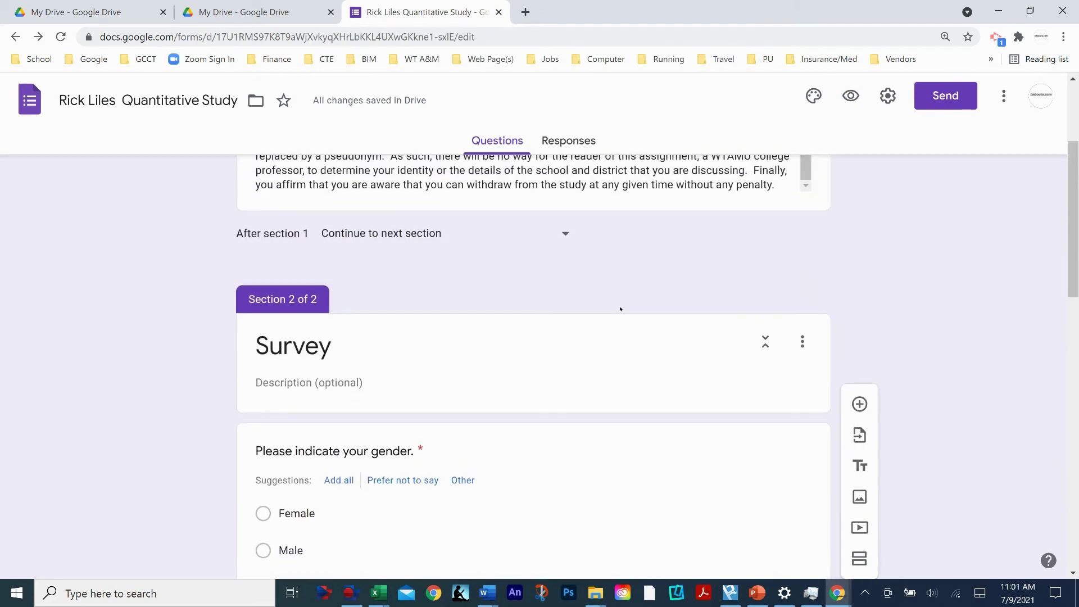
scroll(589, 307, up, 3)
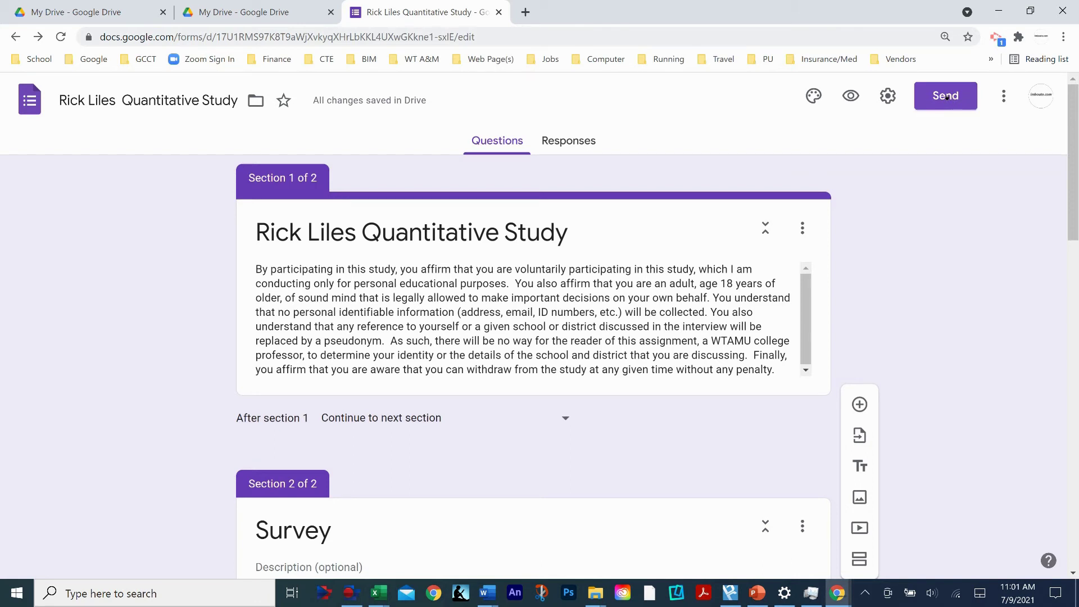
- Look over the Send dialog and More menu, then select the form's URL in the address bar
click(945, 97)
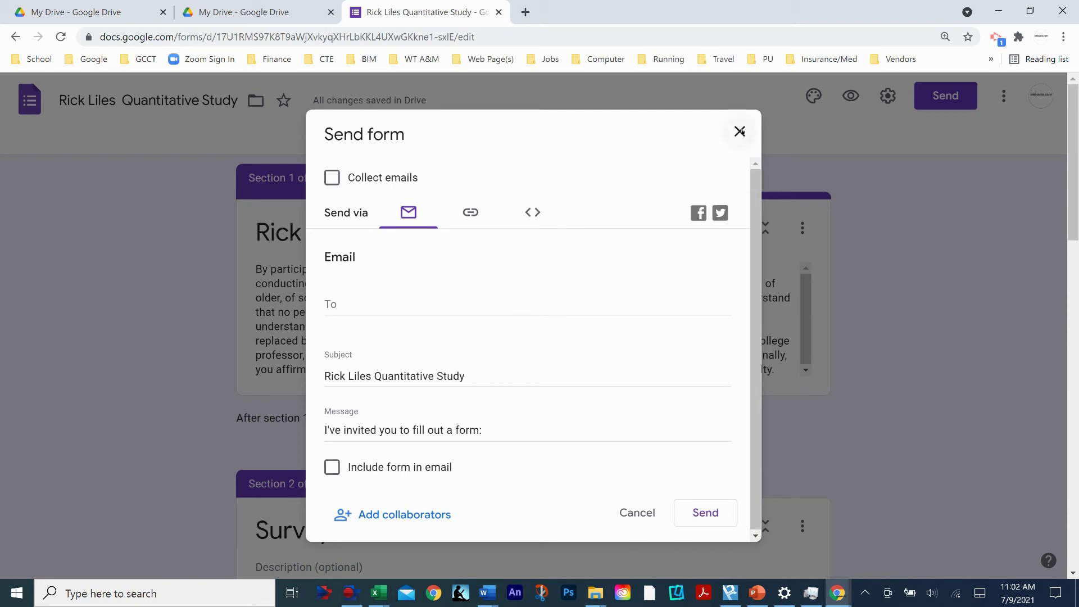
click(739, 131)
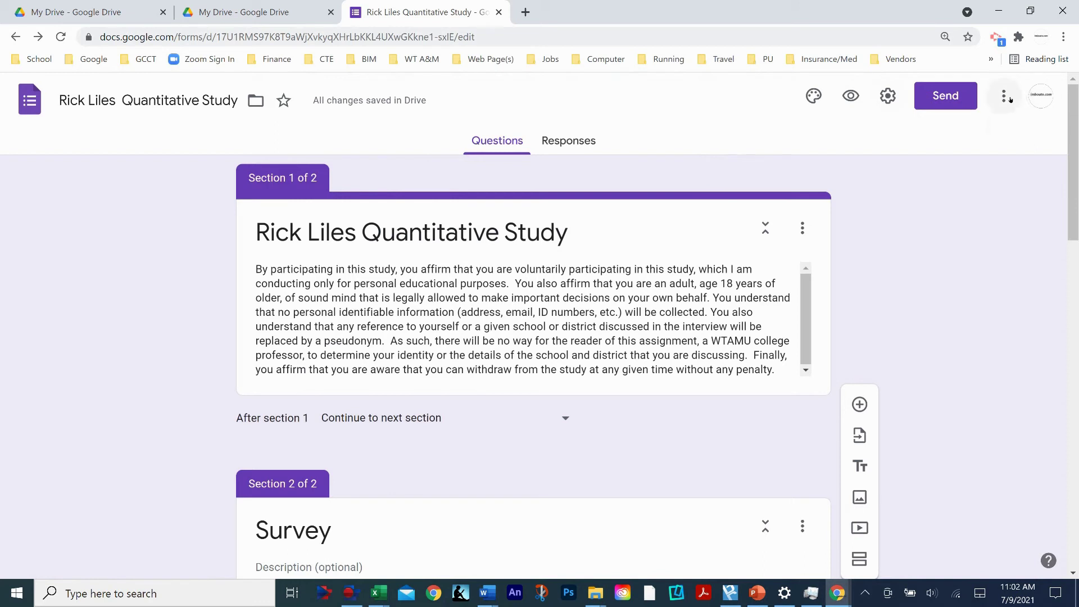
click(1004, 96)
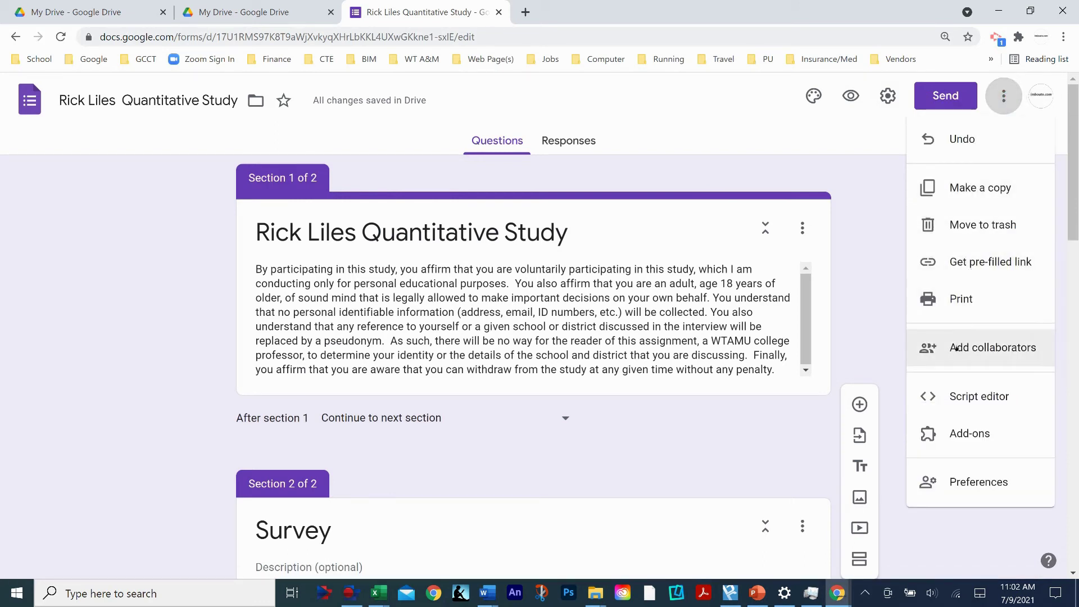
click(756, 128)
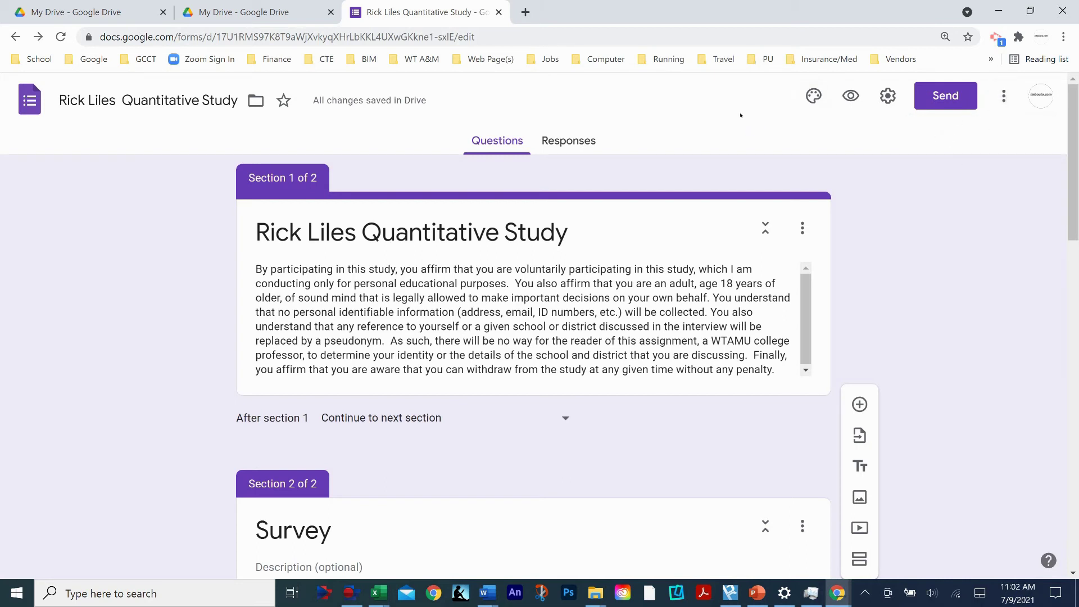
key(ctrl+l)
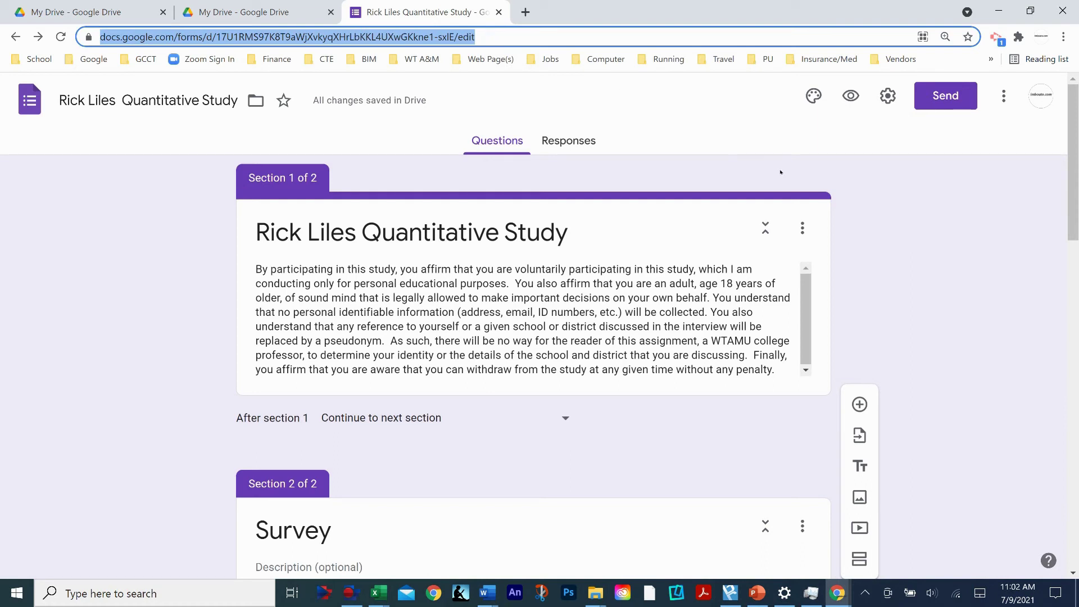
- Copy the form's edit URL from the address bar to the clipboard
right_click(308, 37)
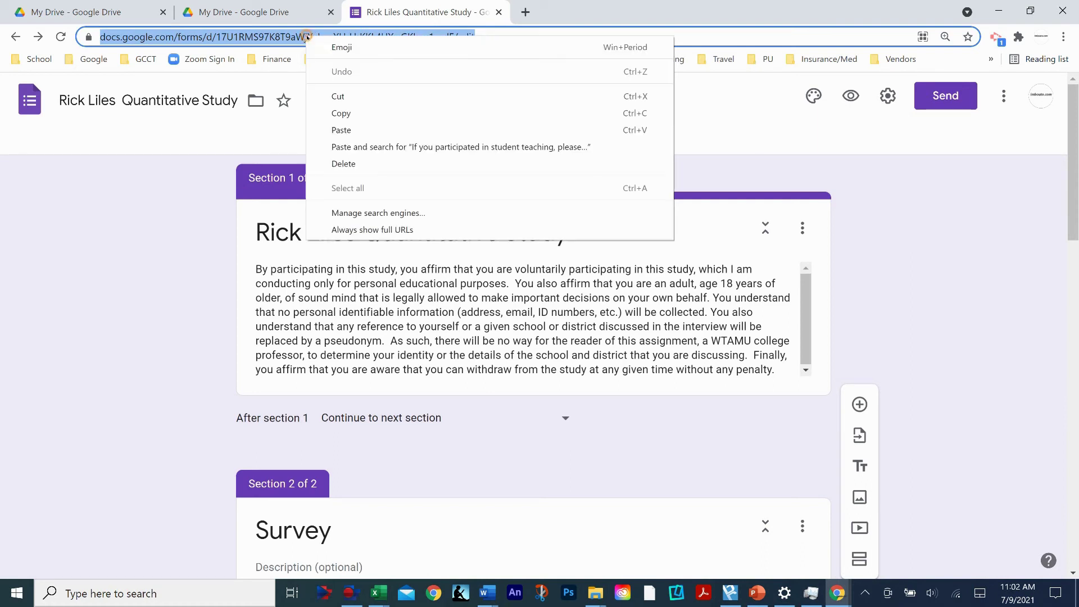
click(343, 114)
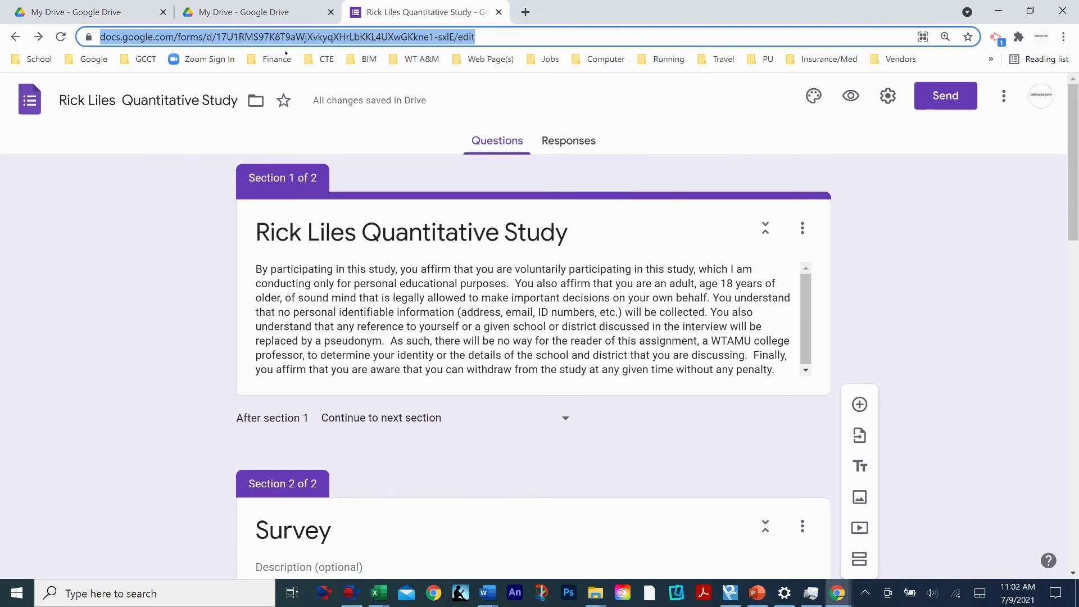
click(909, 246)
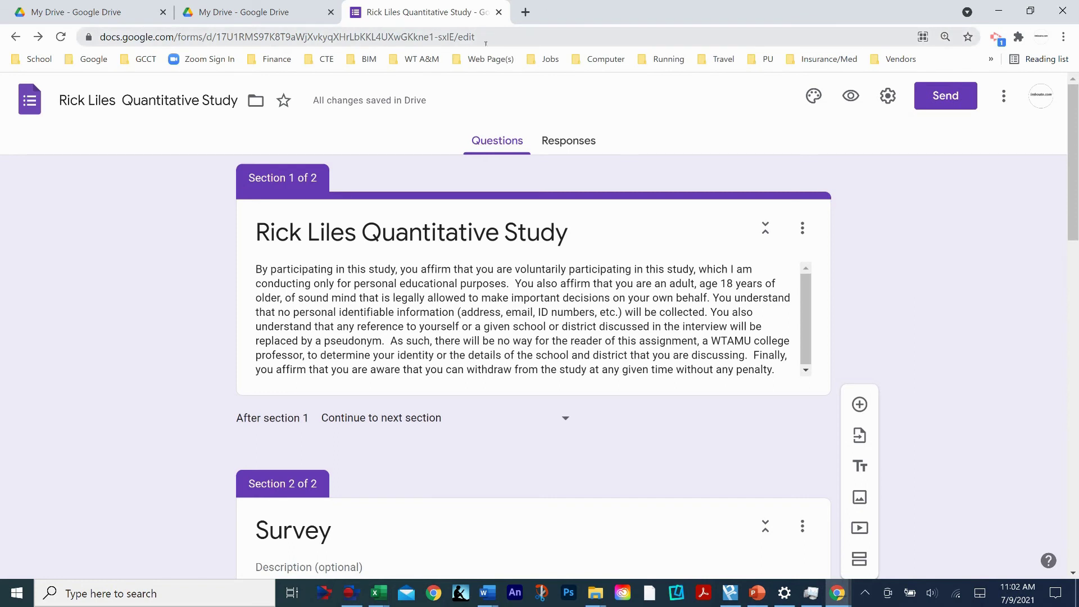
click(460, 37)
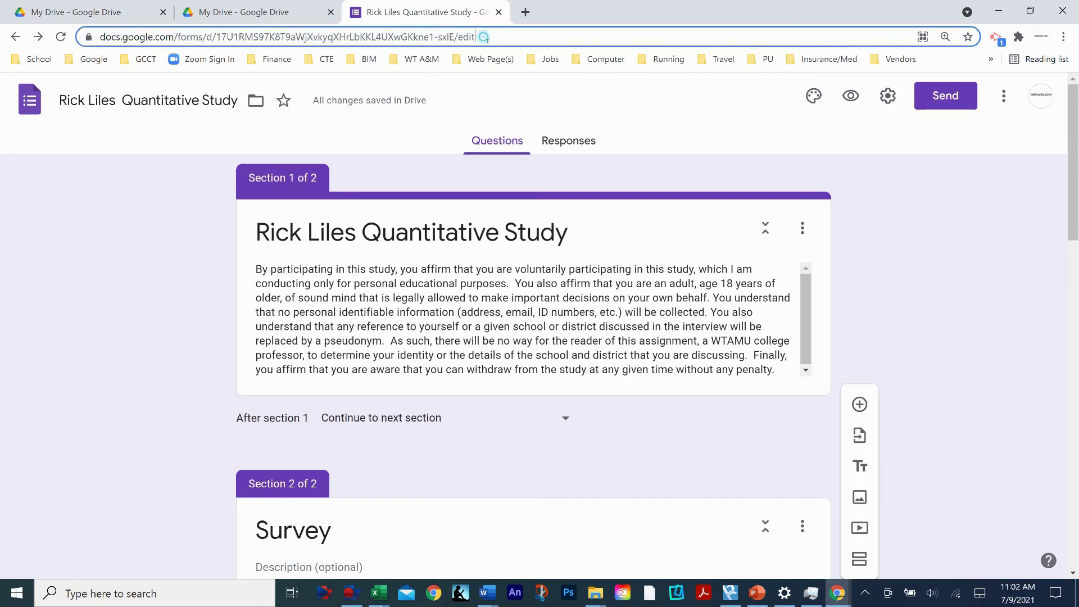
right_click(456, 37)
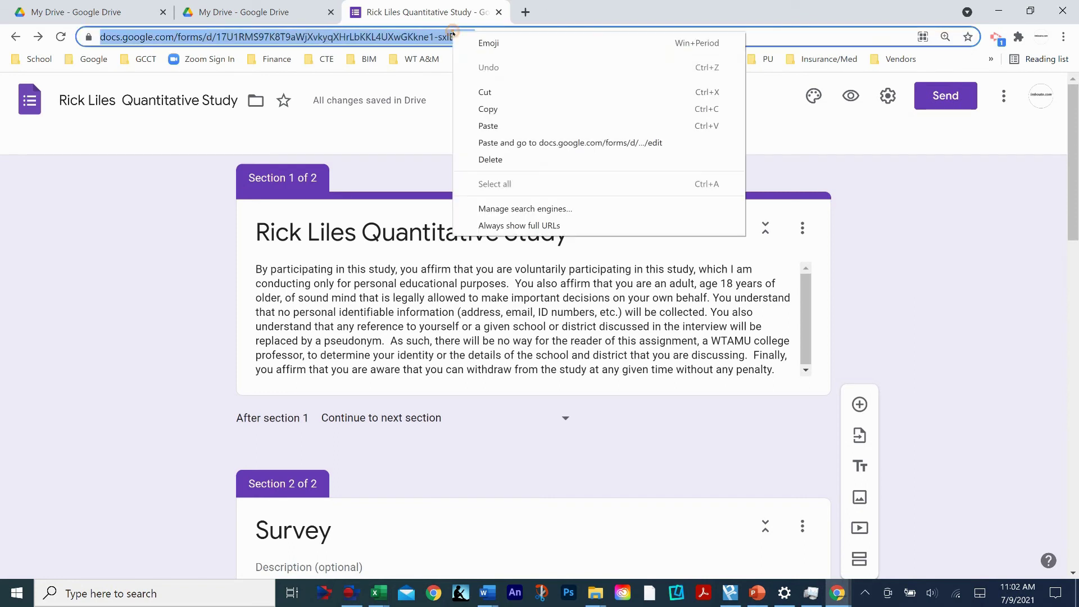
click(487, 106)
click(891, 234)
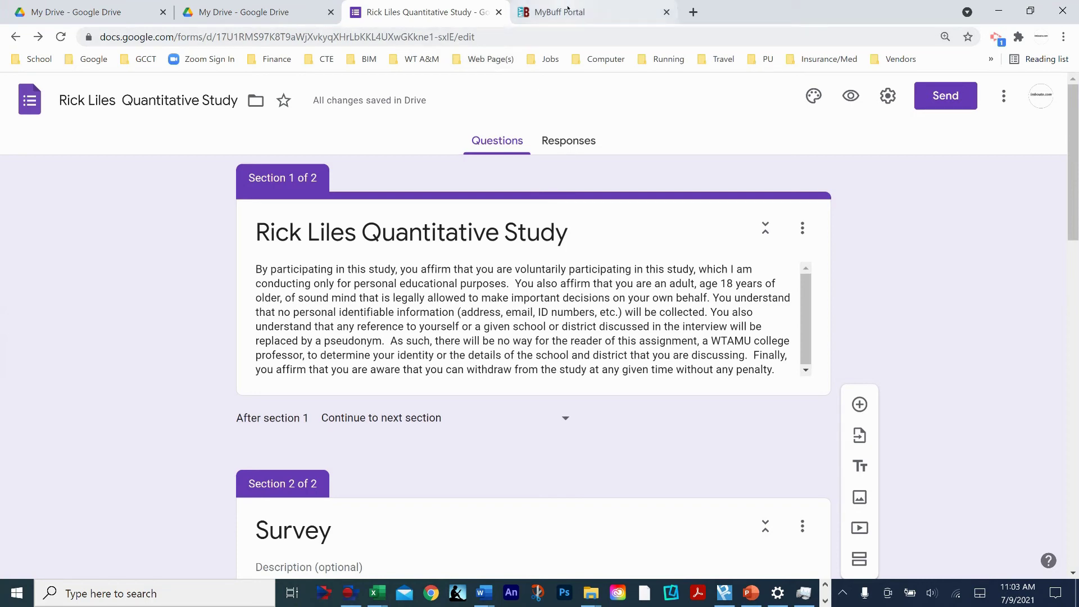
- From the MyBuff Portal tab, open WTClass and enter the 2021SU1 EDUCATION RESEARCH course
click(587, 11)
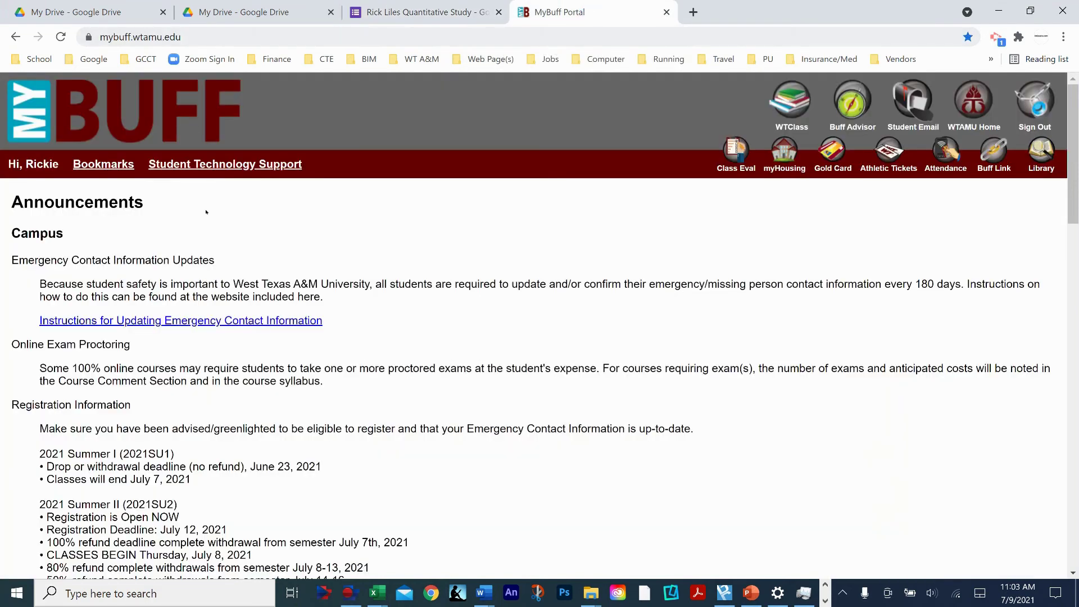
click(803, 105)
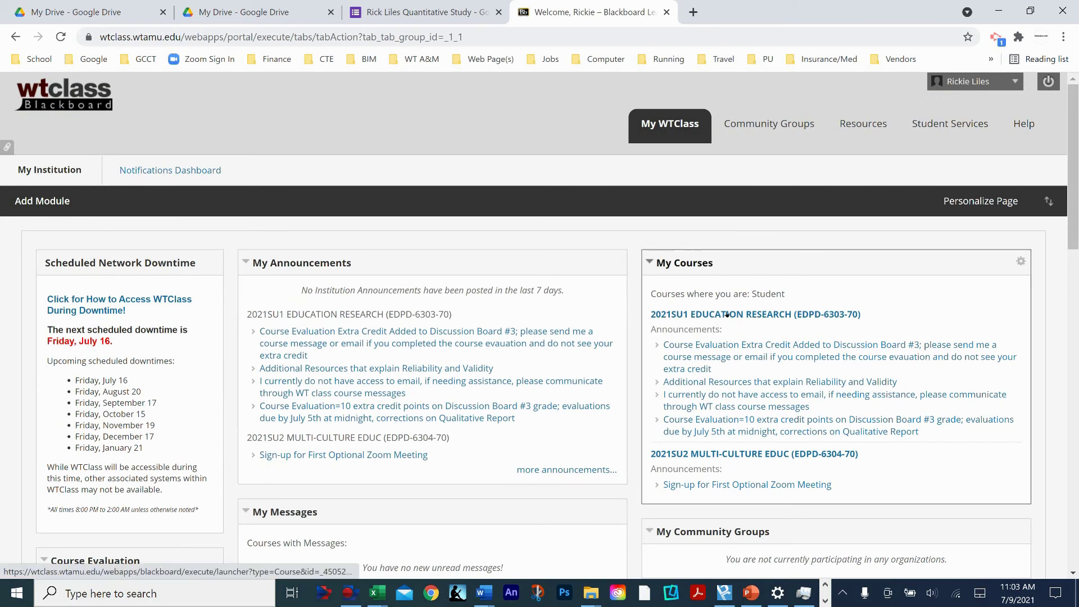
click(727, 315)
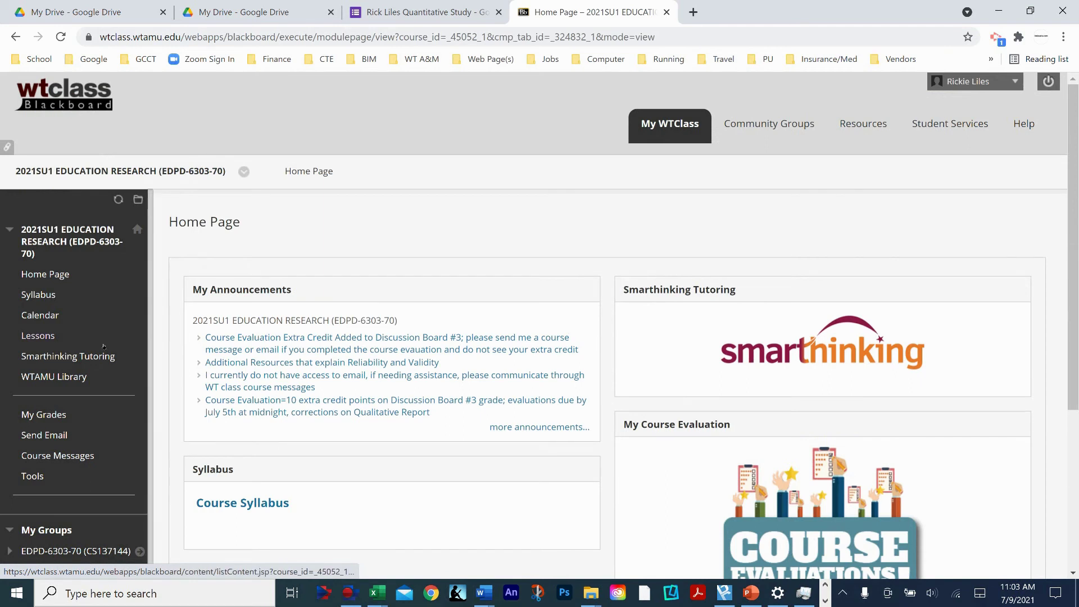
- Open Send Email for the EDPD-6303-70 course and choose Select Users as the recipient option
click(44, 435)
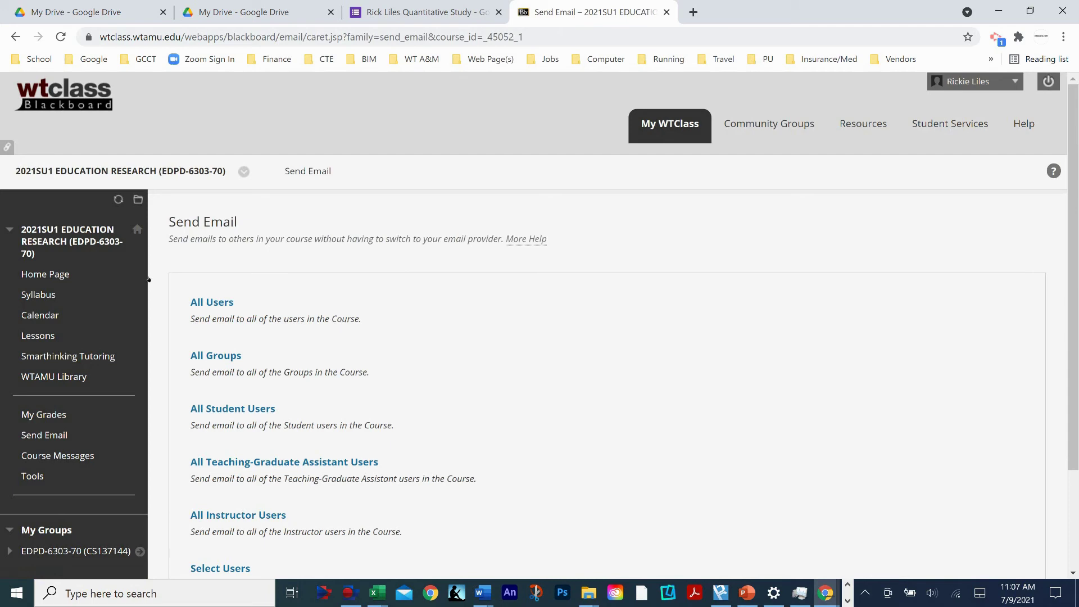
click(648, 138)
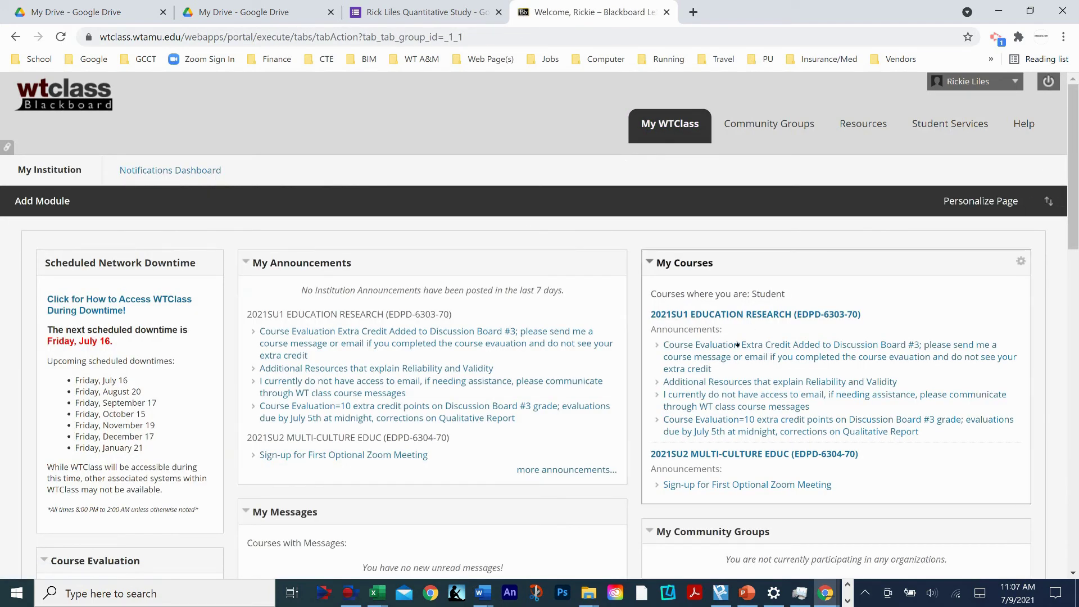
click(763, 312)
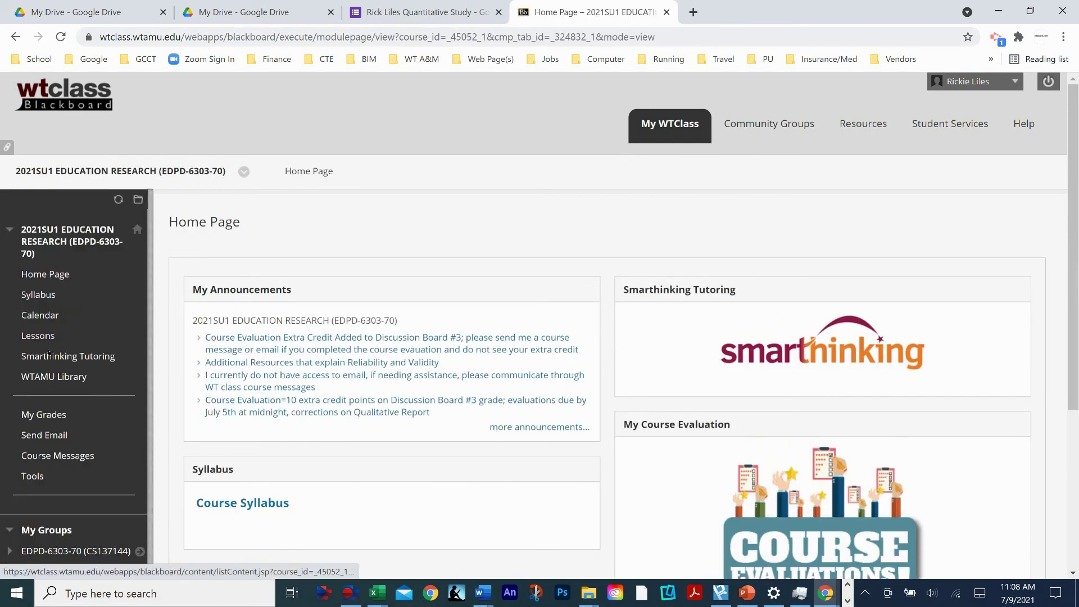
click(45, 435)
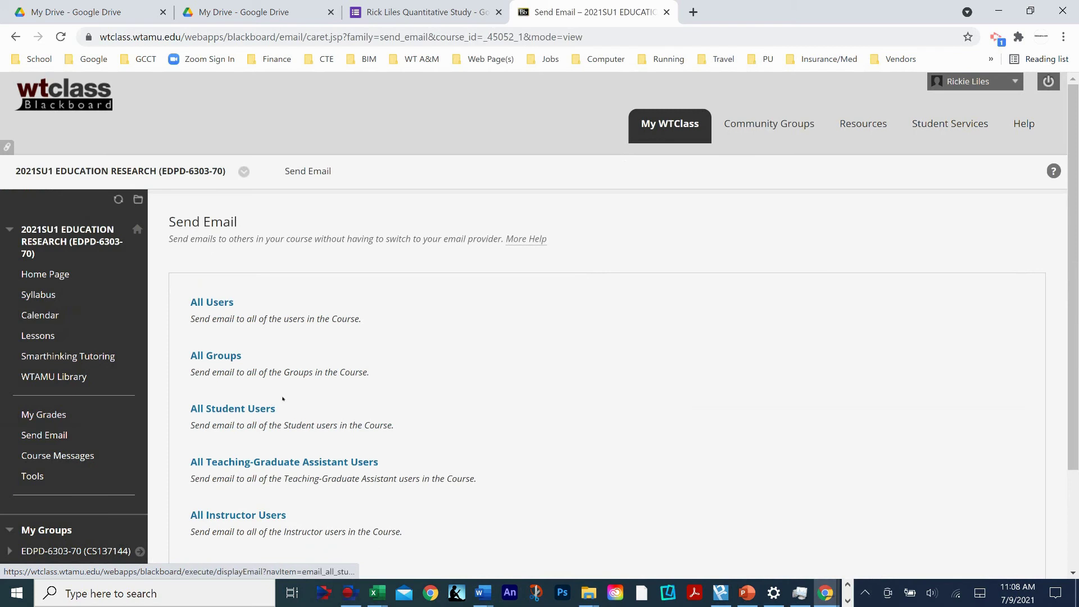
scroll(523, 349, down, 2)
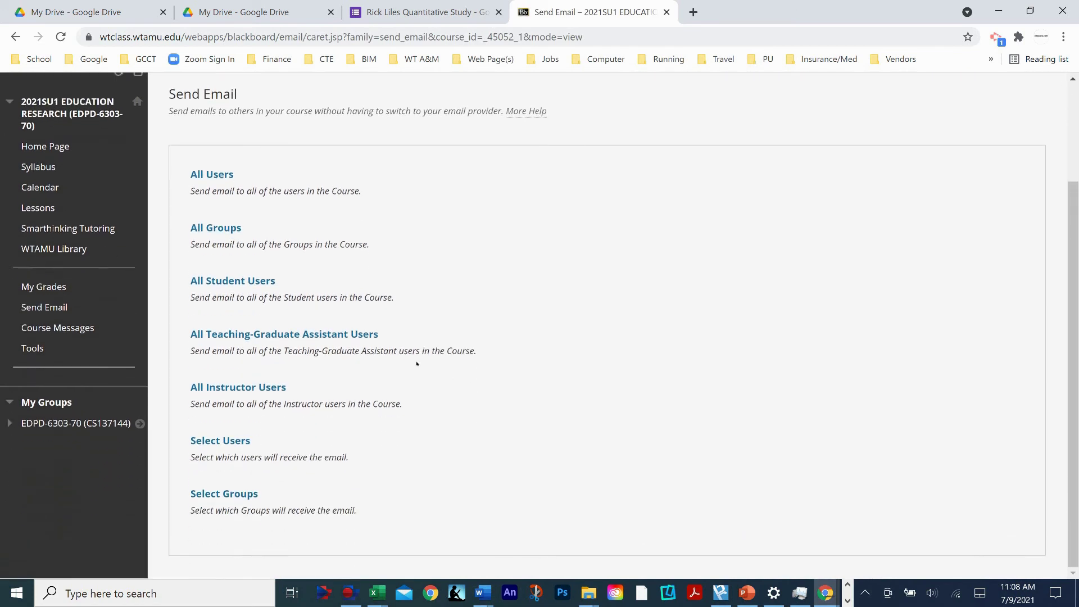
scroll(417, 364, up, 2)
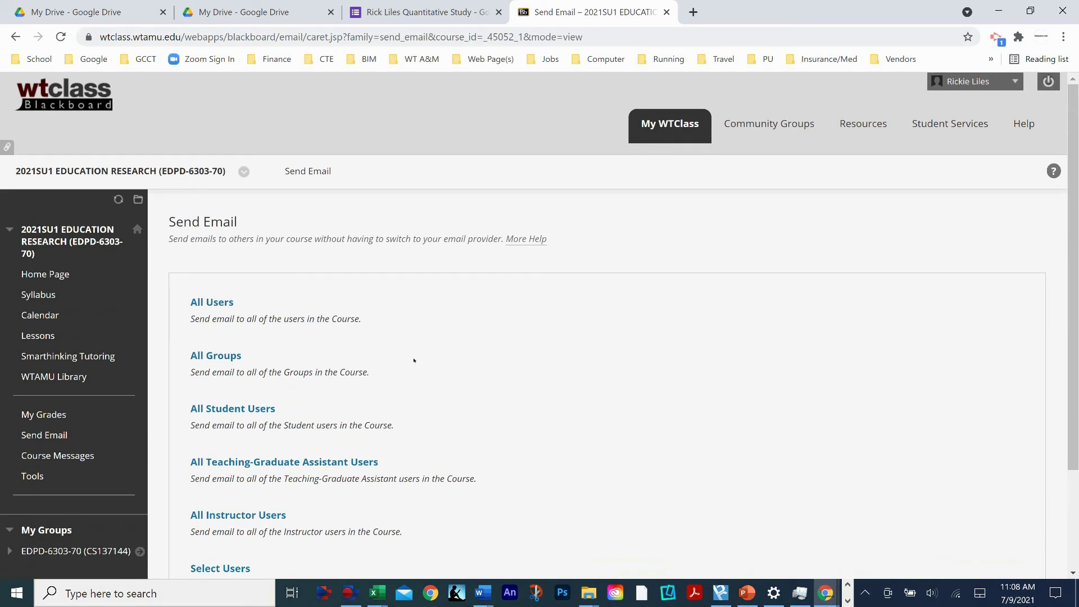
scroll(414, 360, down, 1)
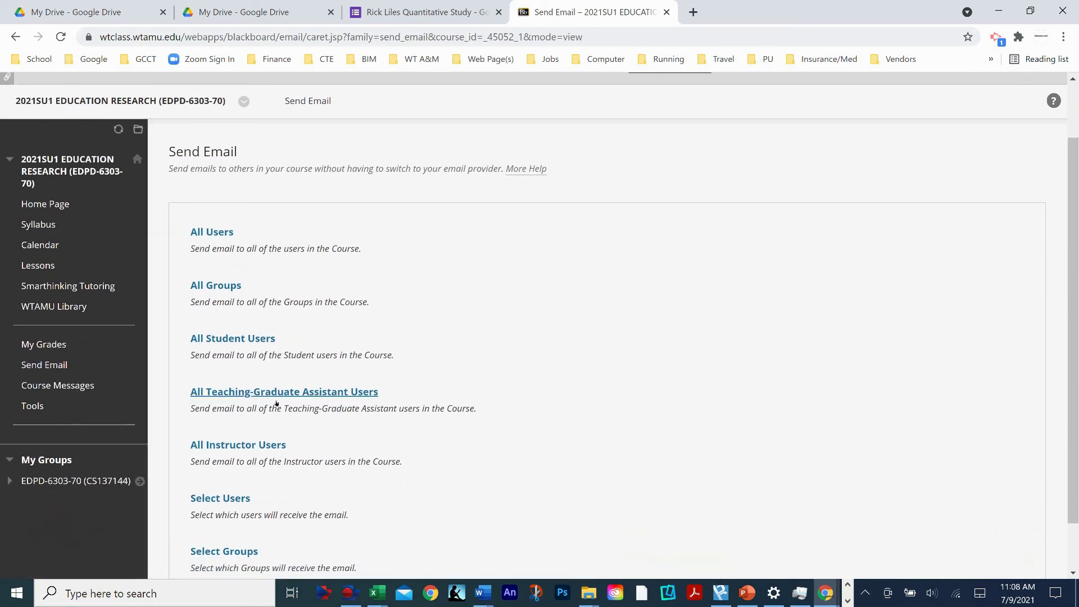
scroll(276, 438, down, 1)
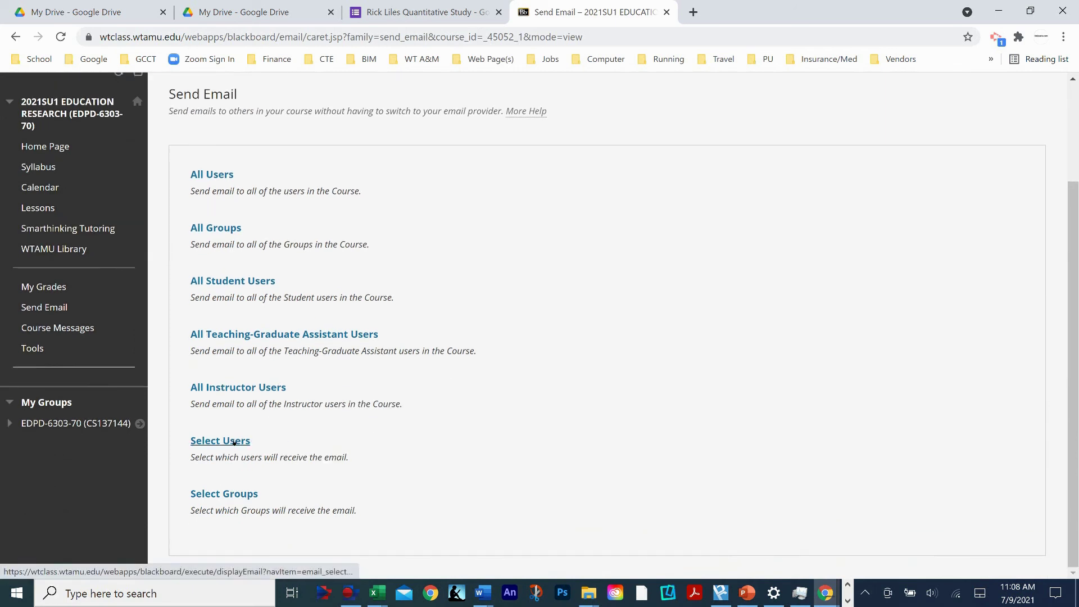
click(241, 441)
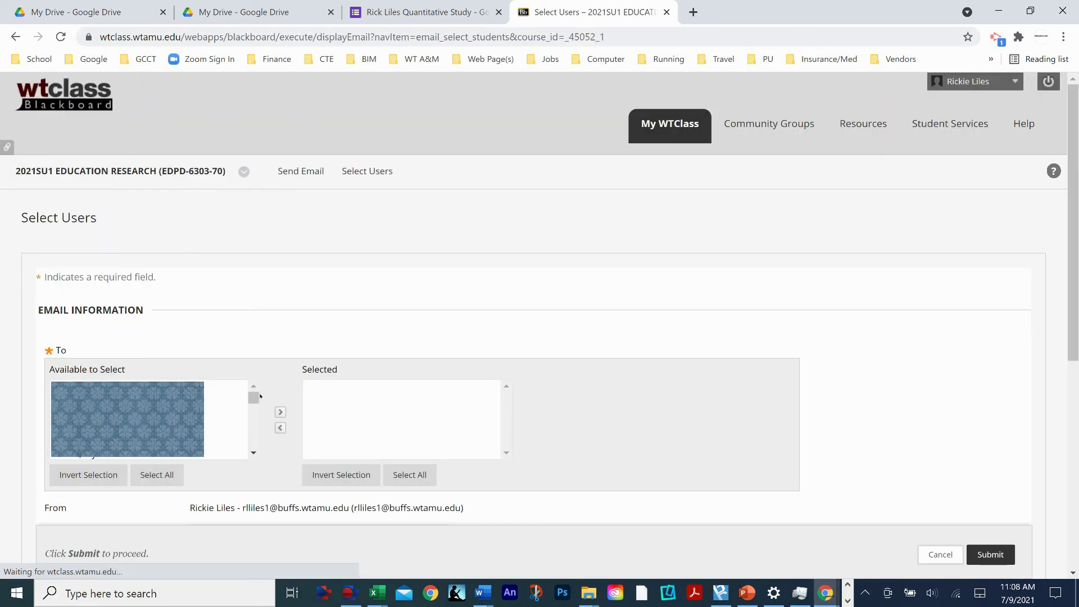
- Move one course member from Available to Select into the email's recipients
mouse_move(257, 403)
mouse_down()
mouse_move(257, 429)
mouse_move(257, 418)
mouse_up()
click(163, 411)
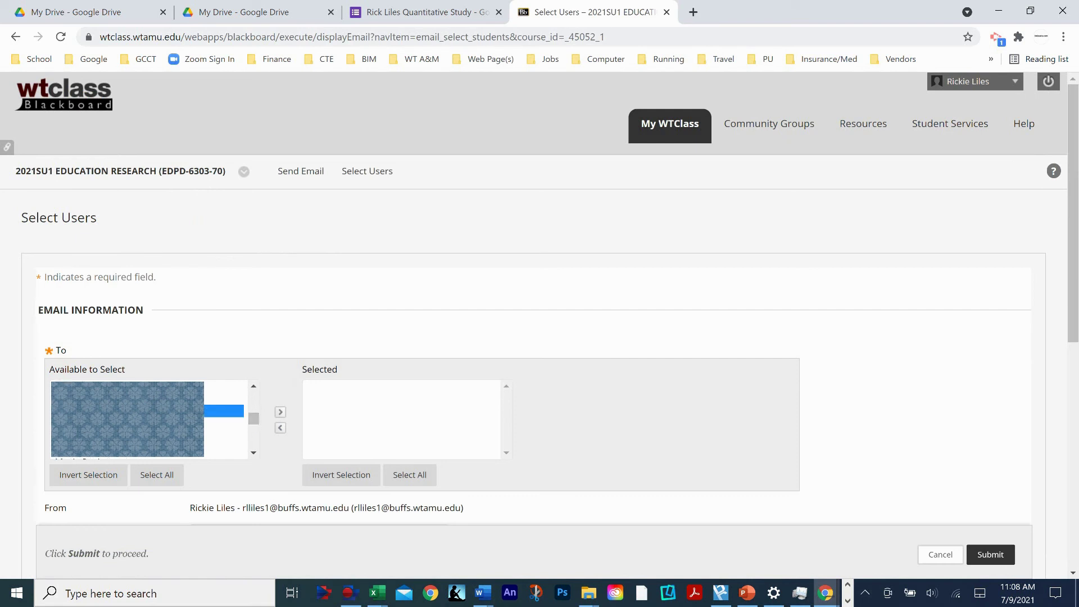
click(280, 412)
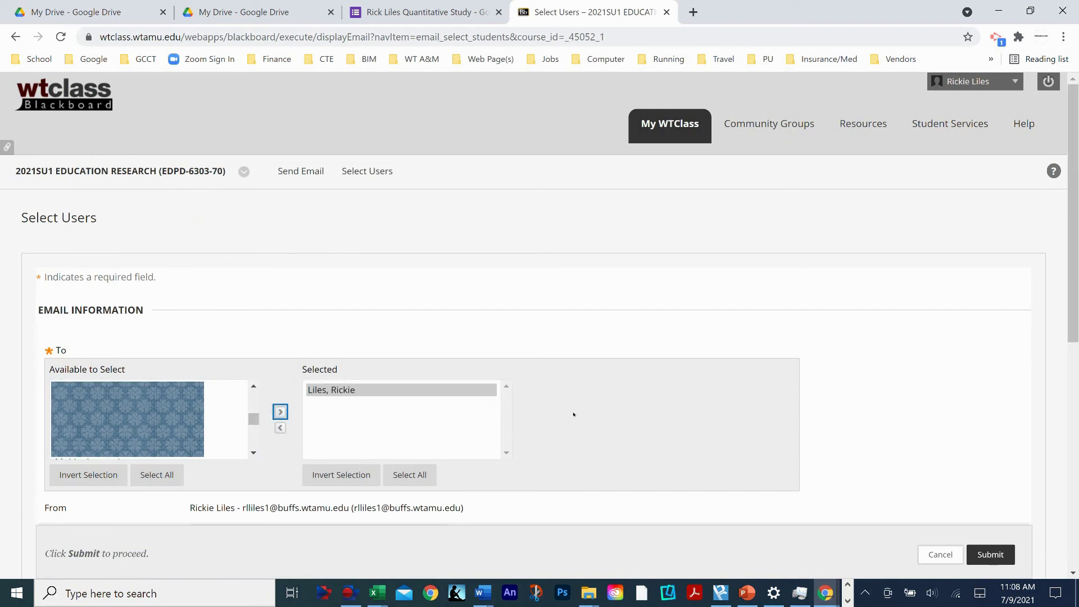
scroll(569, 417, down, 2)
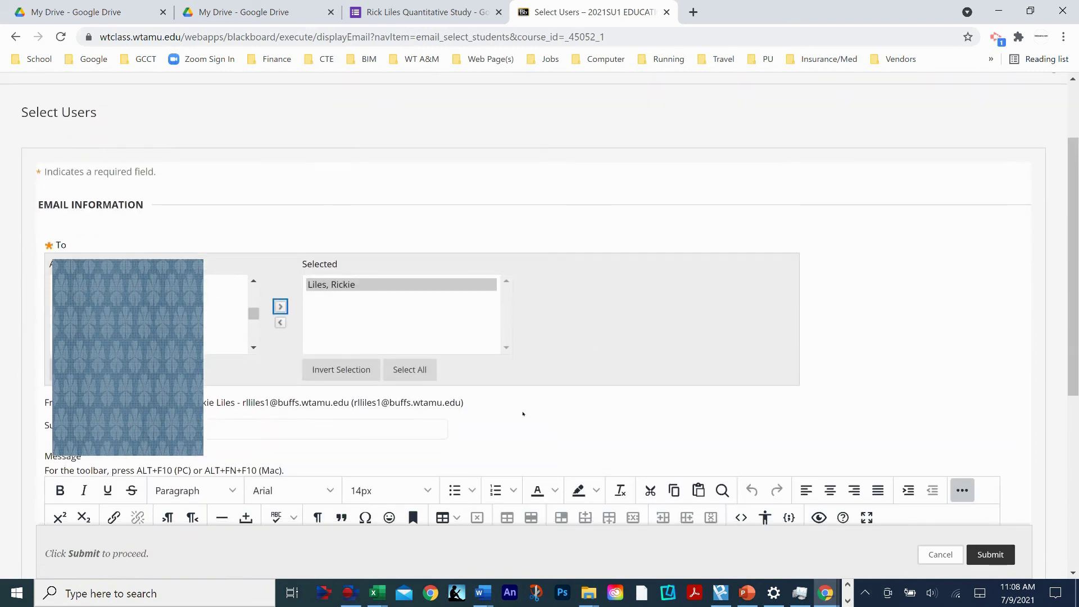
click(517, 418)
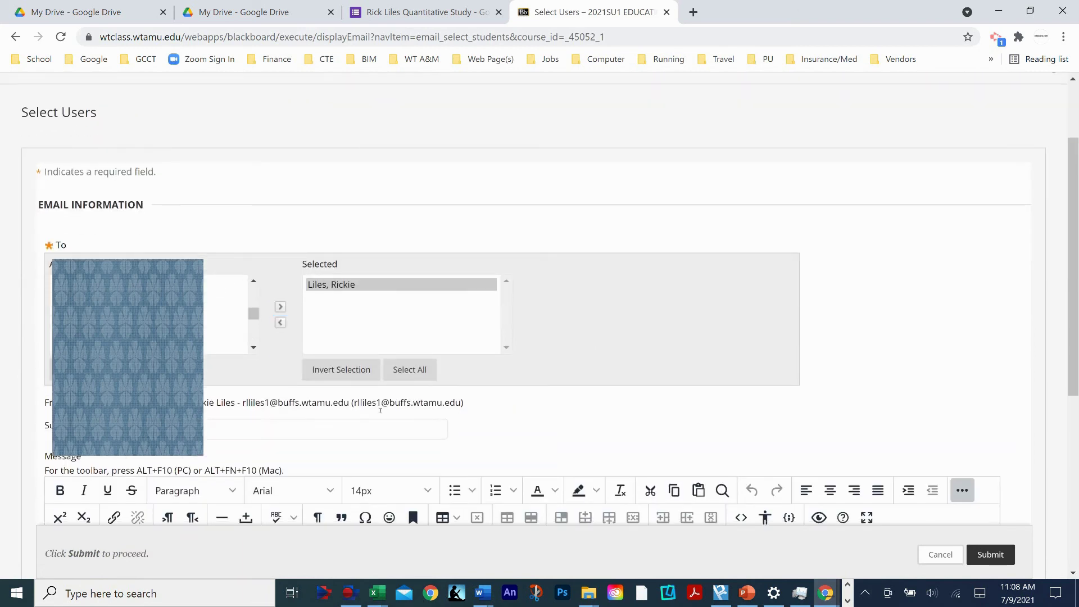
- Enter 'Quantitative Survey' as the email subject
click(216, 433)
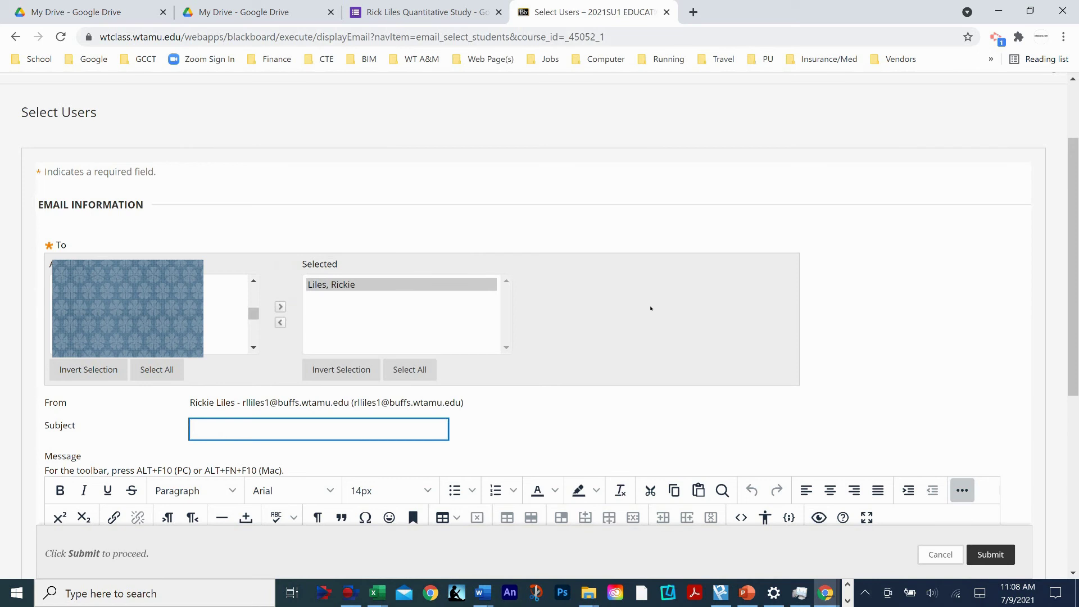
text(Quantitative Survey)
click(564, 412)
scroll(503, 412, down, 3)
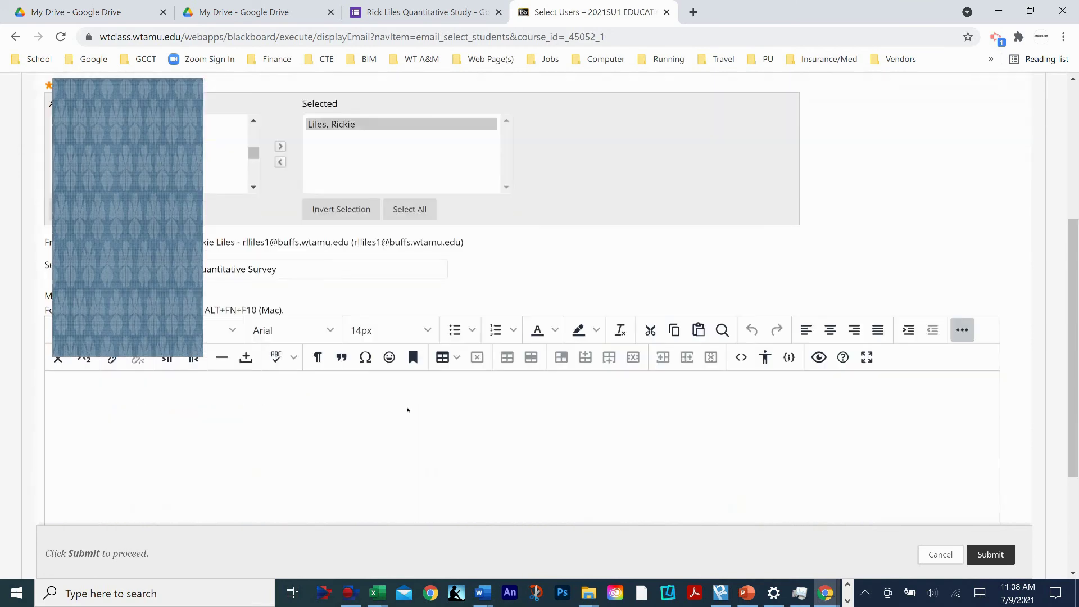
- Write the message: 'Dear Fellow Classmates,', an invitation sentence, and a 'Survey Link' line
click(116, 366)
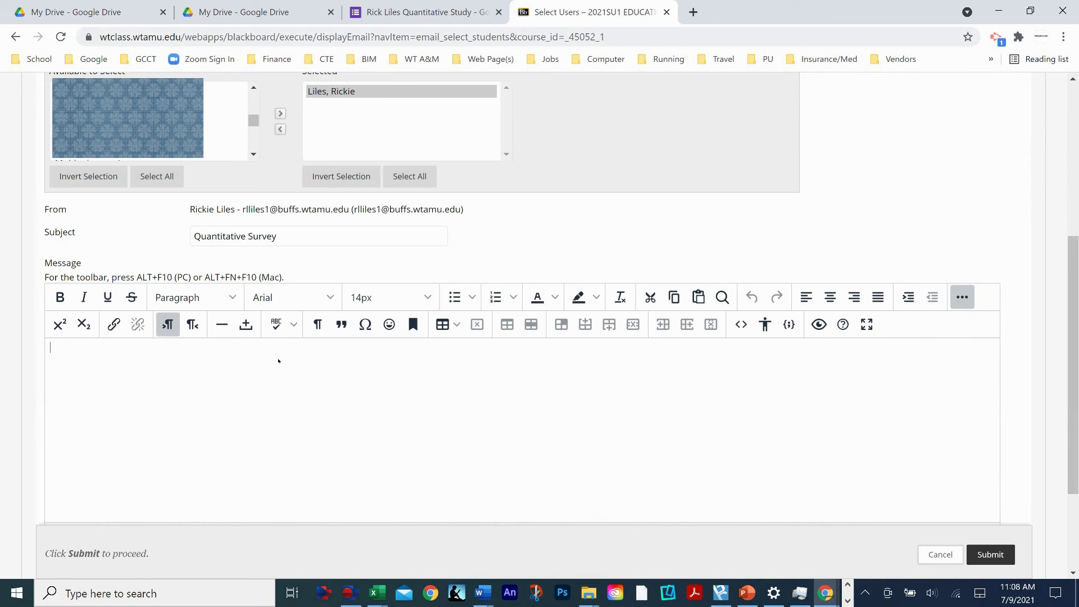
text(Dear Fellow Classmates,)
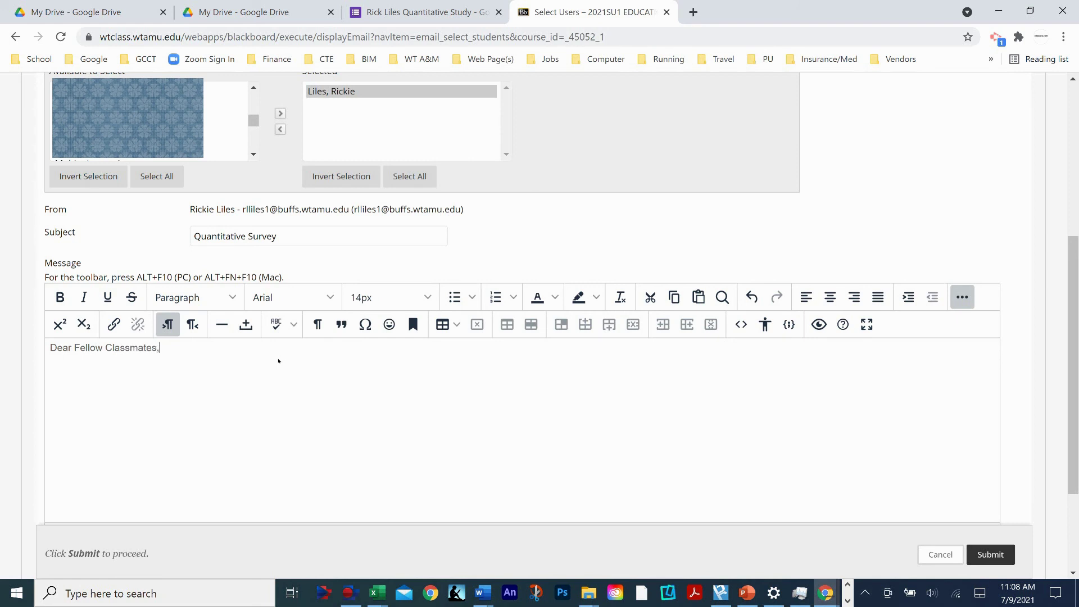
key(Return)
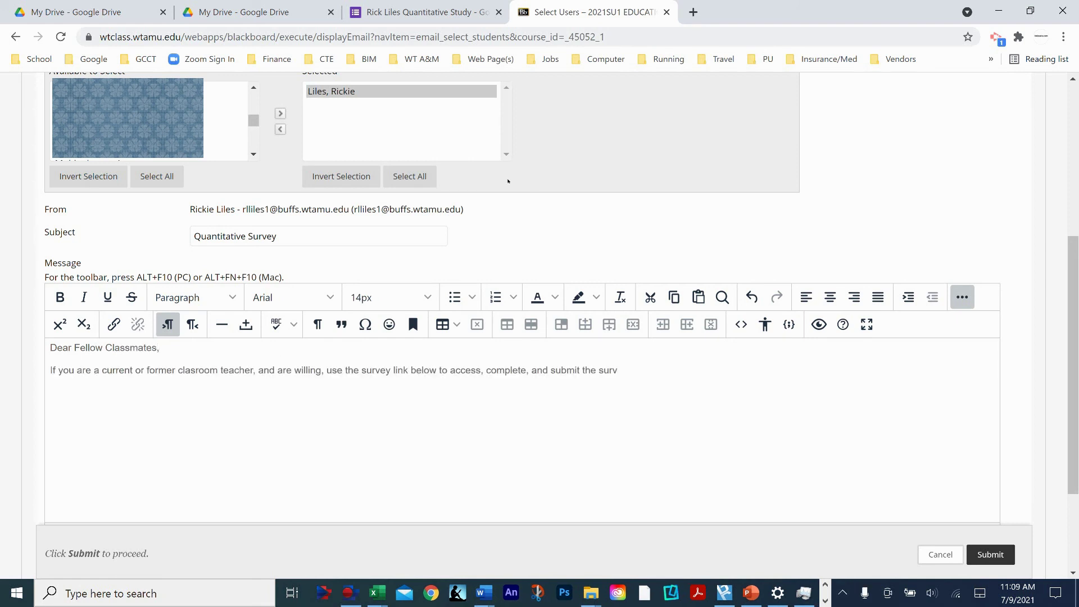
text(ey)
key(Return)
text(Survey Link)
- Hyperlink the words 'Survey Link' to the pasted Google Form URL, then submit the email
drag(57, 396, 107, 396)
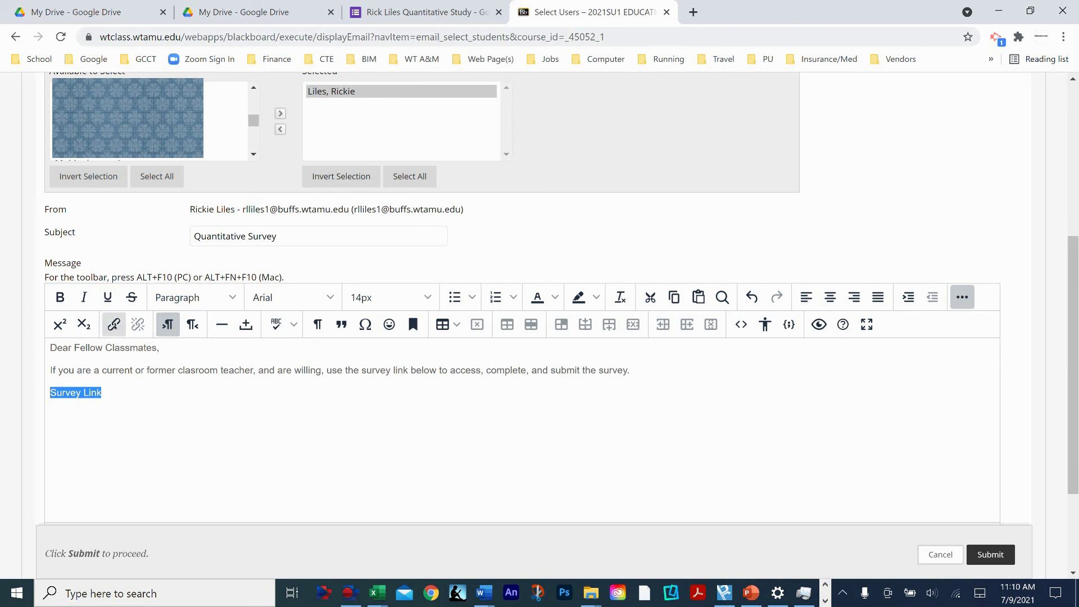
click(114, 325)
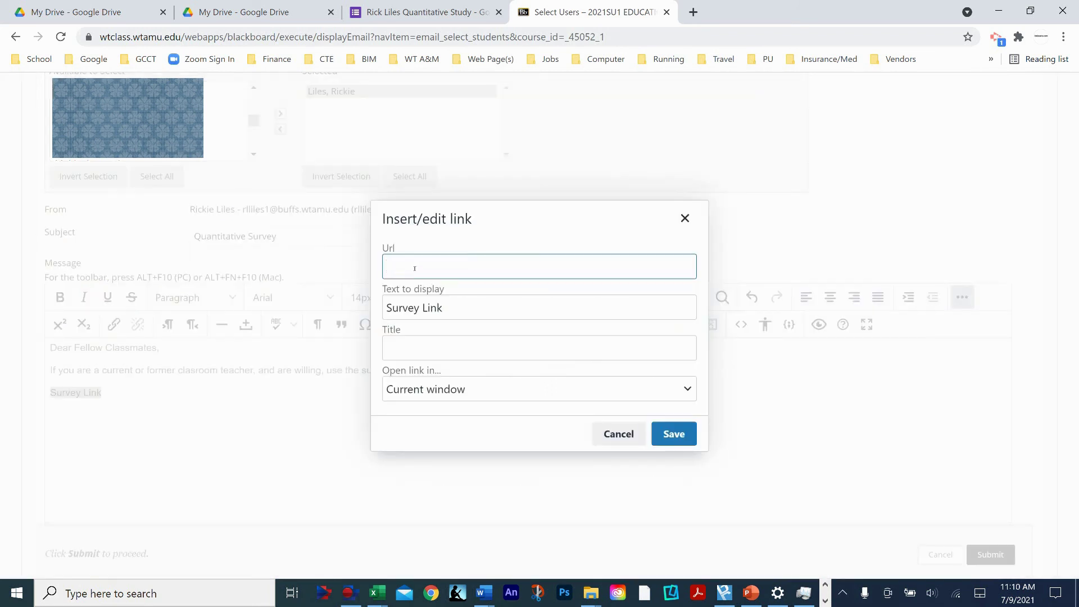
right_click(403, 267)
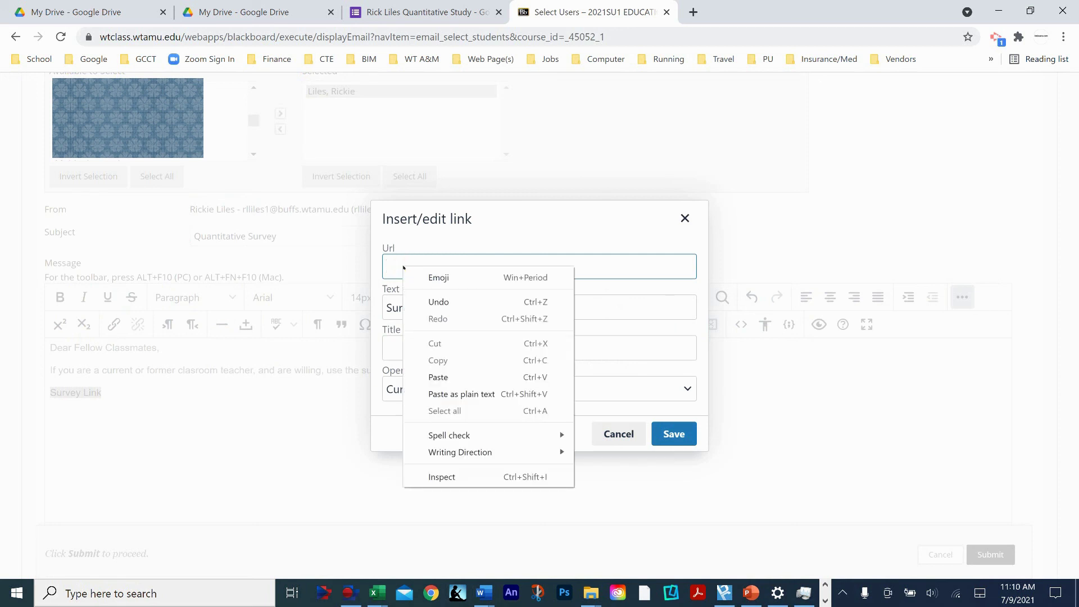
click(439, 377)
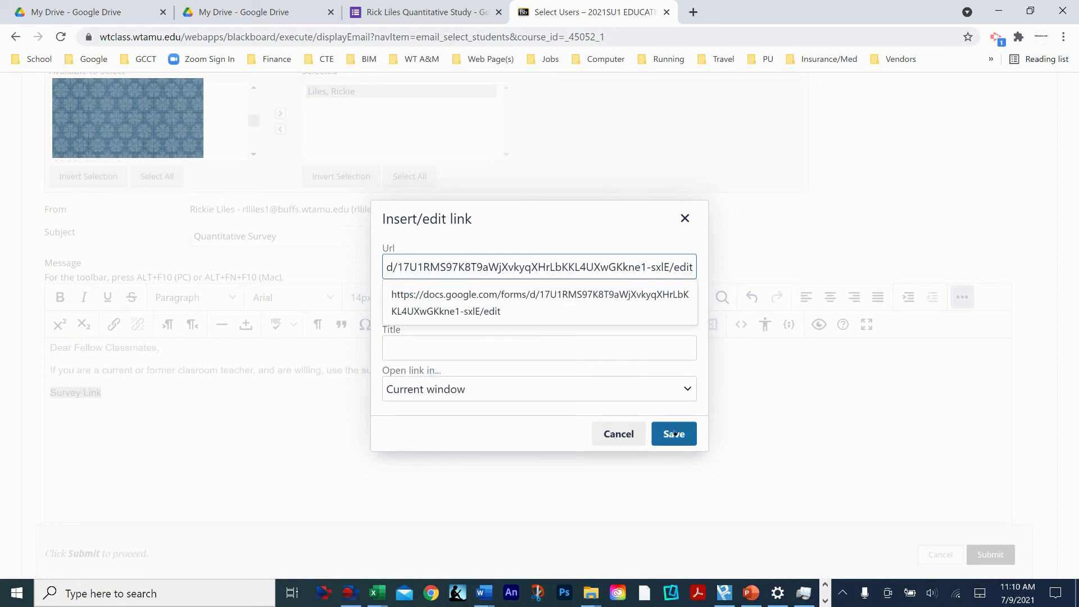
click(675, 433)
click(320, 440)
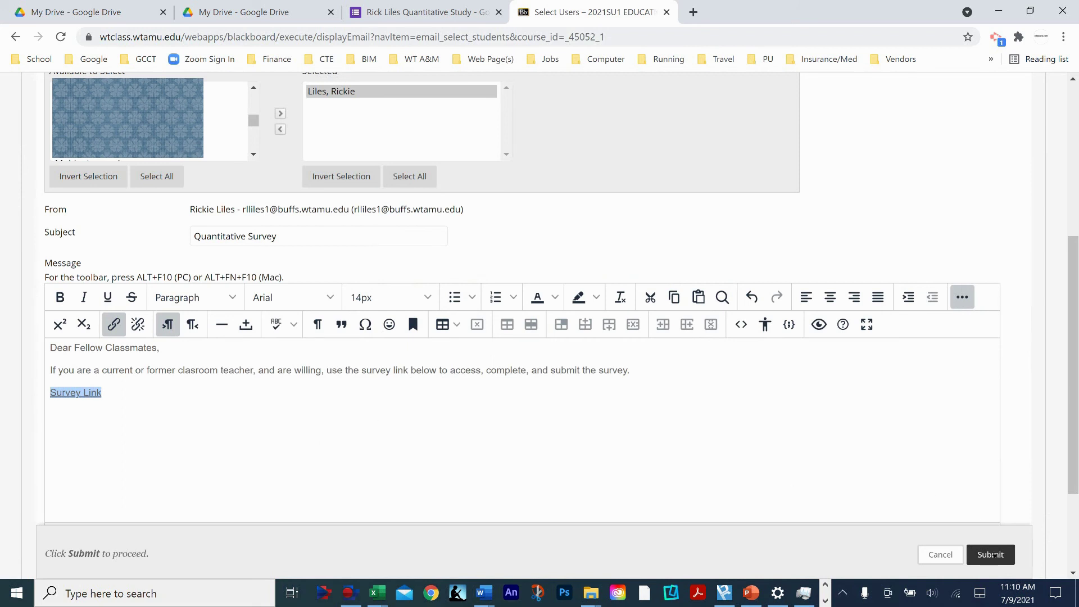
click(992, 554)
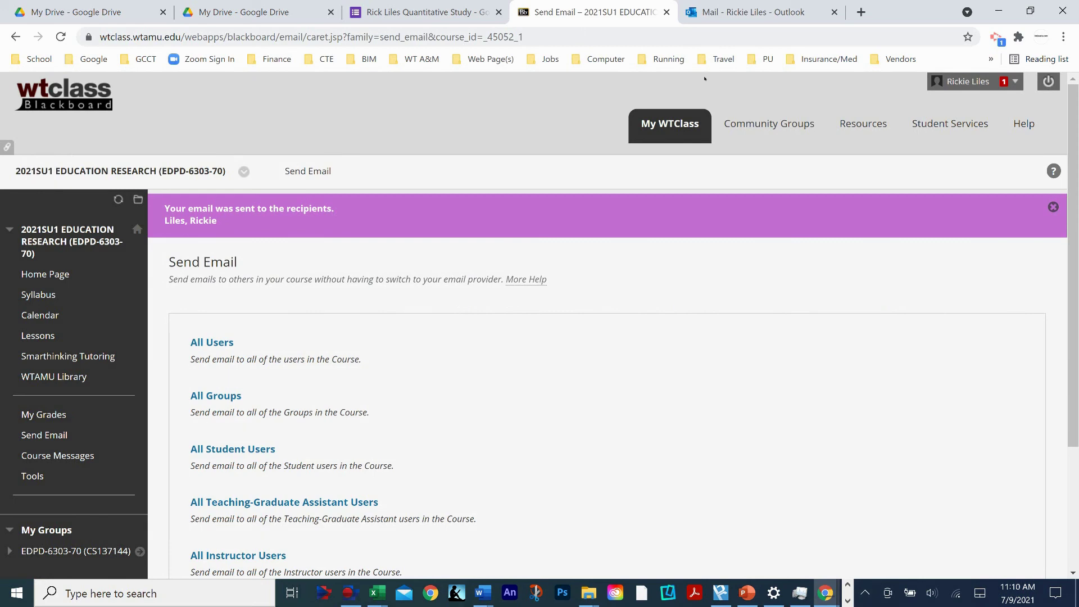
- Open the Quantitative Survey email in Outlook and follow its Survey Link to the study form
click(748, 13)
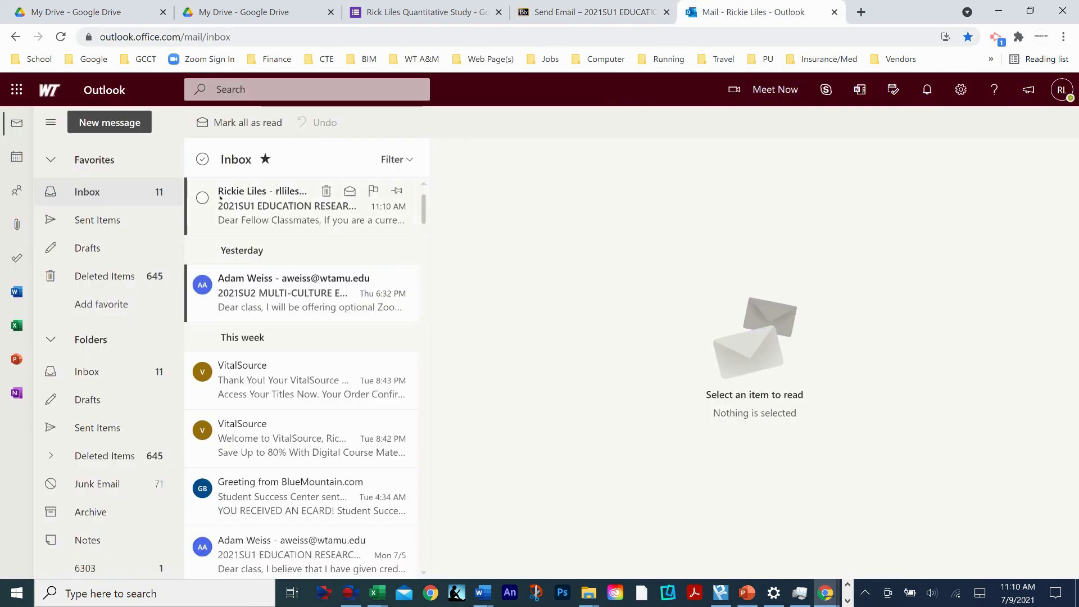
click(263, 206)
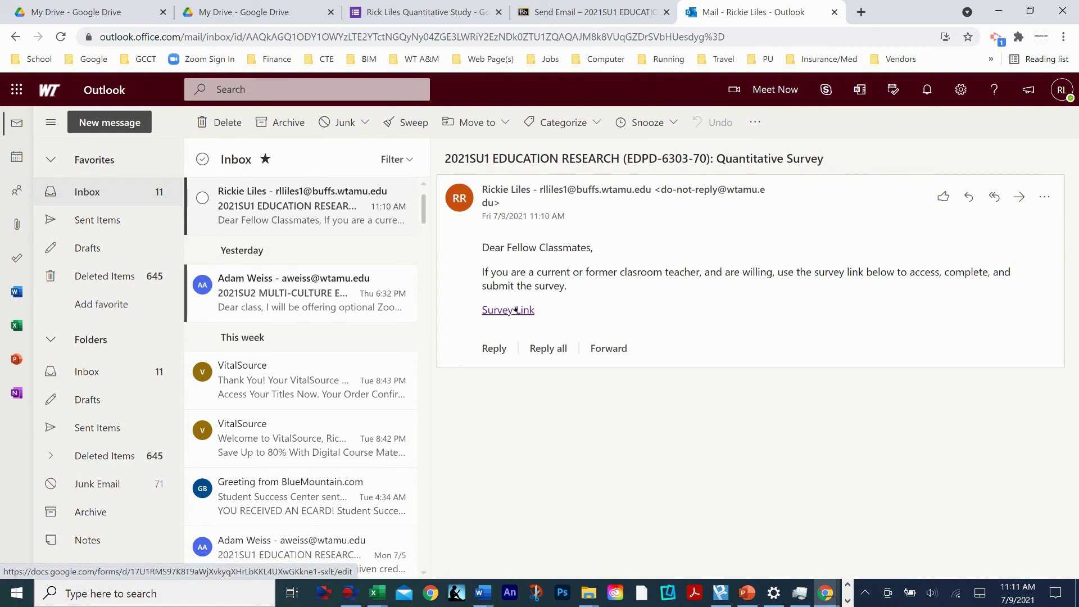
click(516, 308)
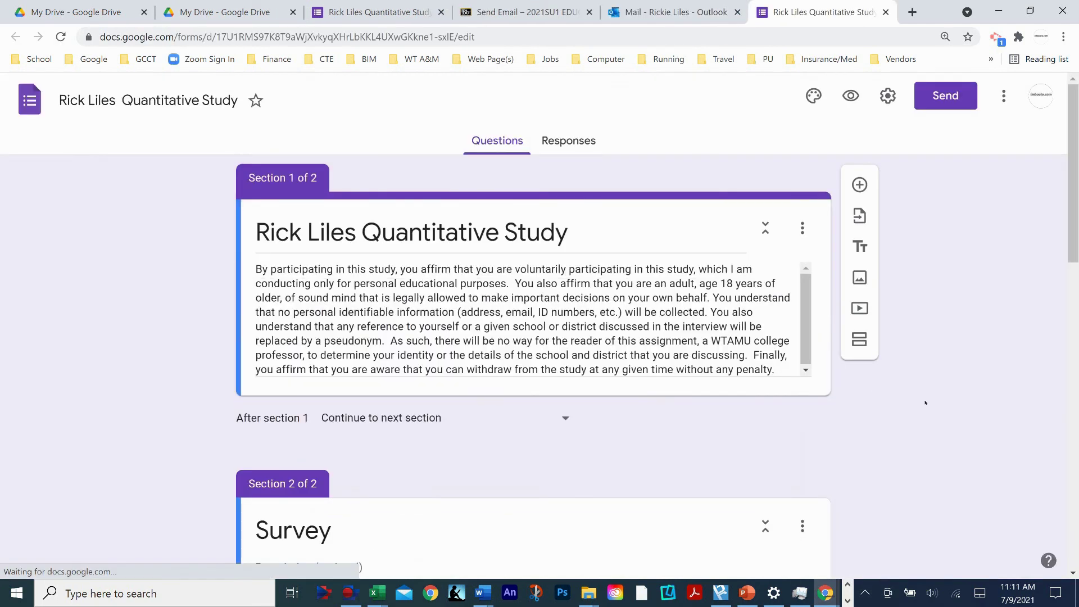
- Preview the Rick Liles Quantitative Study form as a respondent, then close it and return to Blackboard's Send Email page
scroll(899, 403, down, 3)
scroll(754, 393, up, 2)
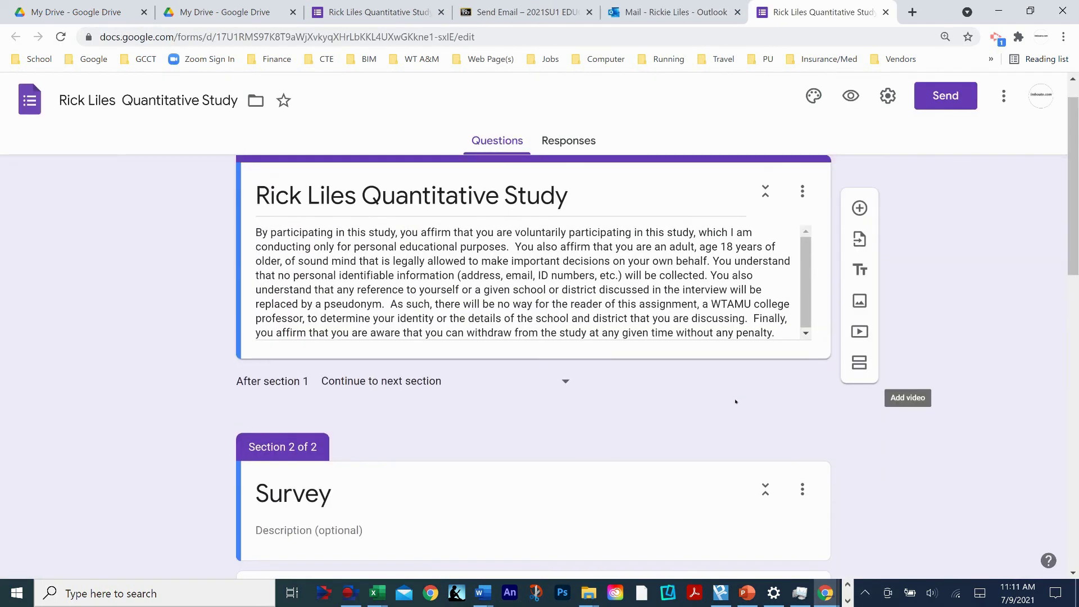
scroll(735, 401, up, 1)
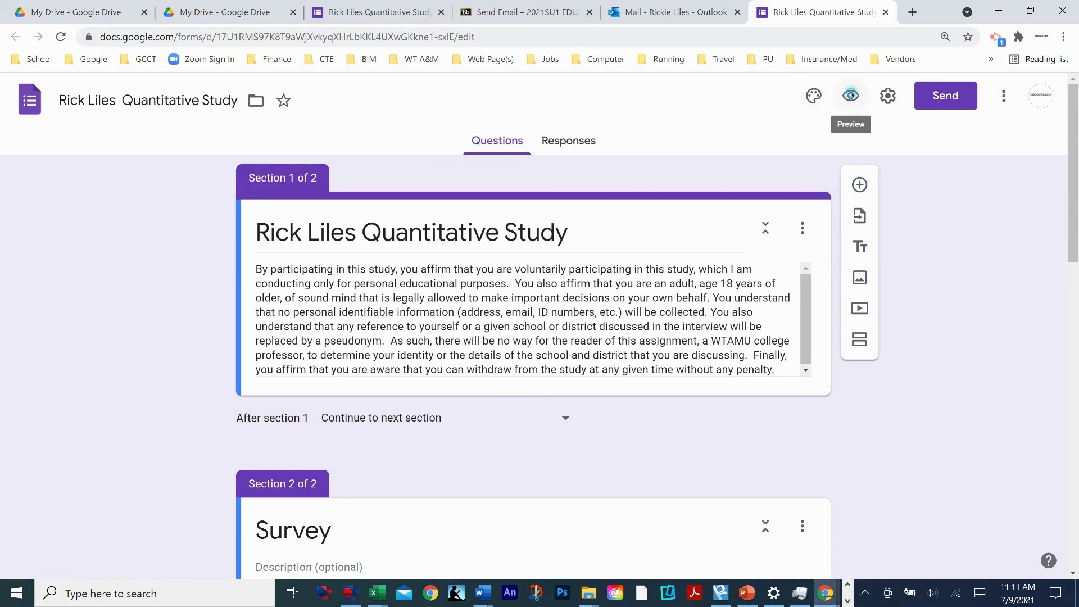
click(851, 95)
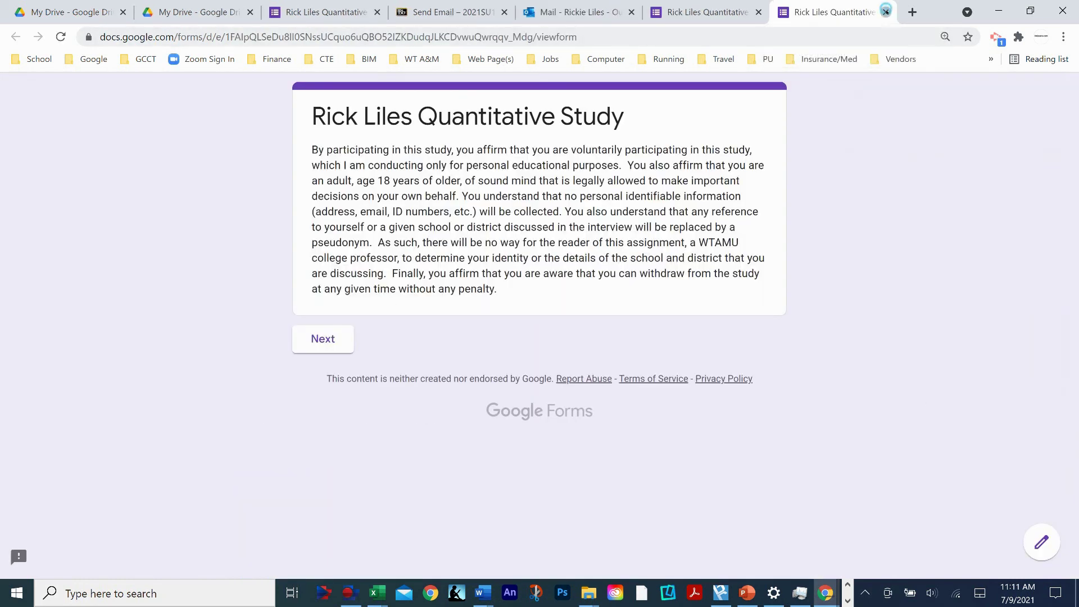
click(886, 12)
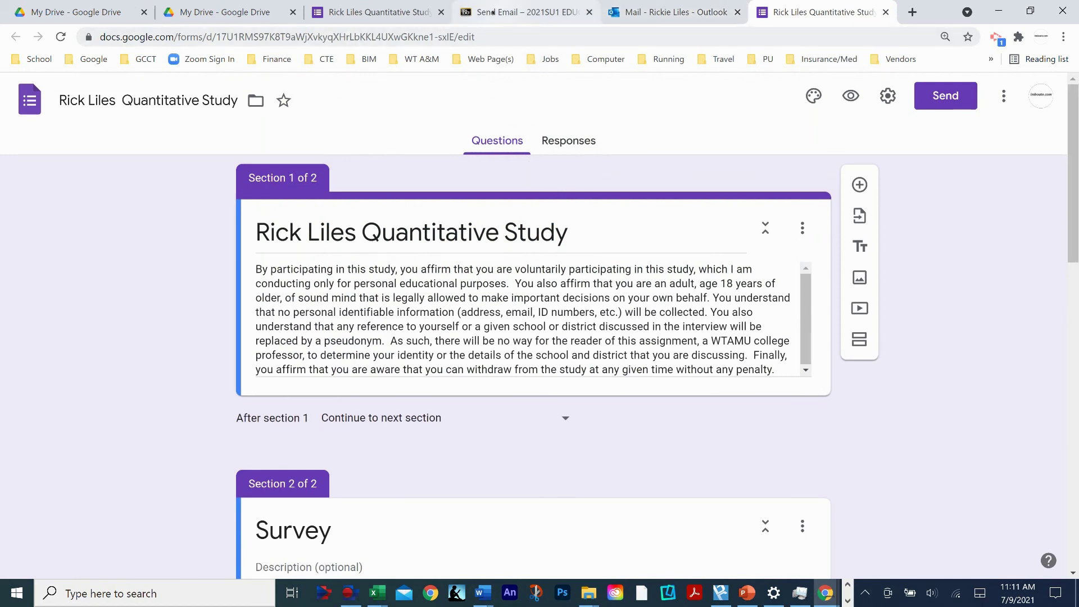
click(495, 11)
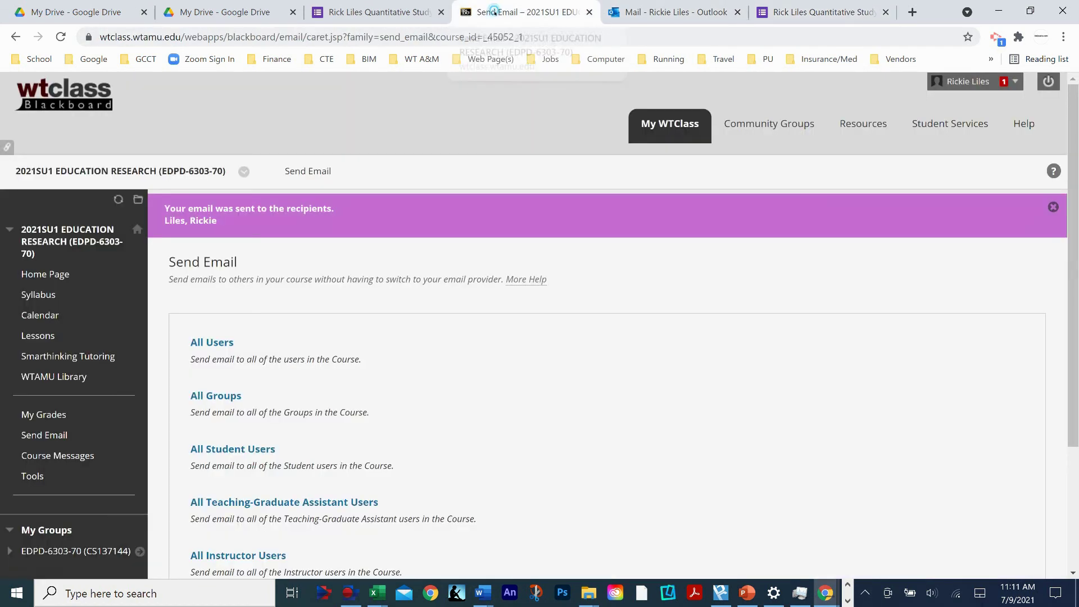
scroll(450, 388, down, 1)
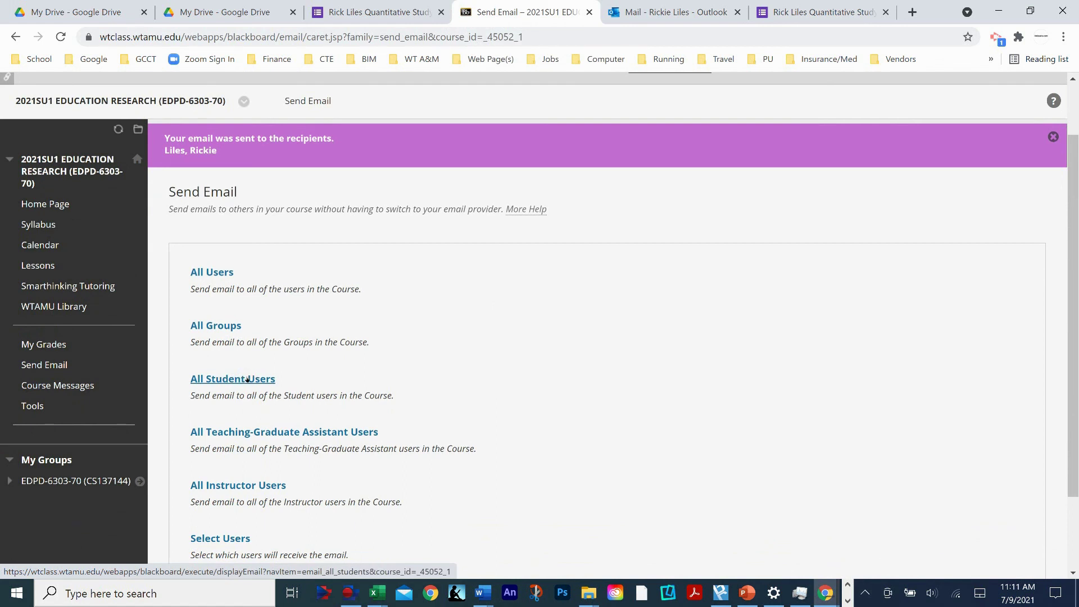
click(247, 380)
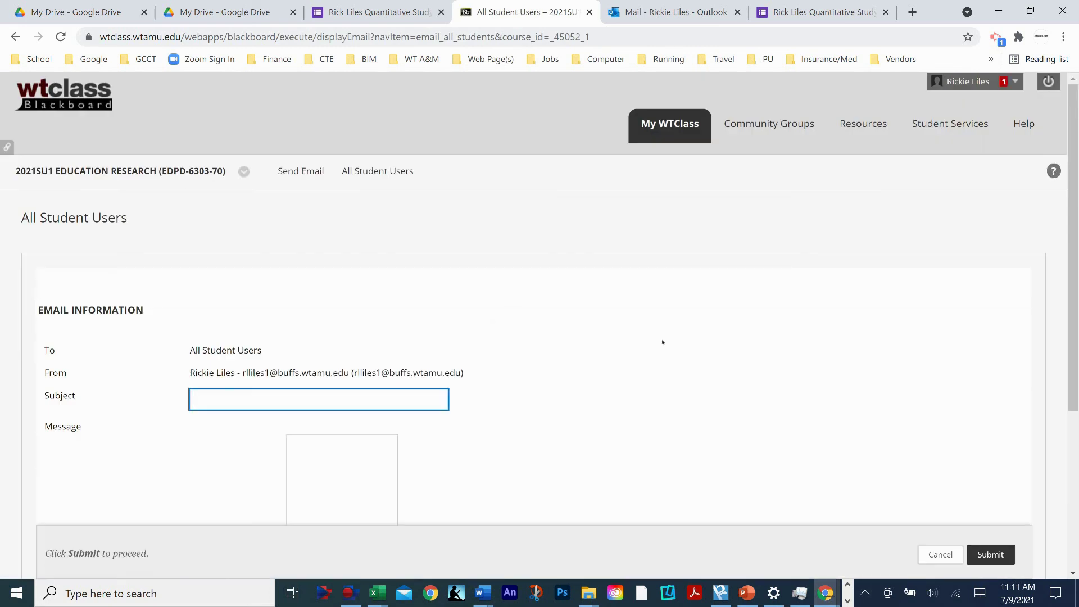
scroll(662, 341, down, 3)
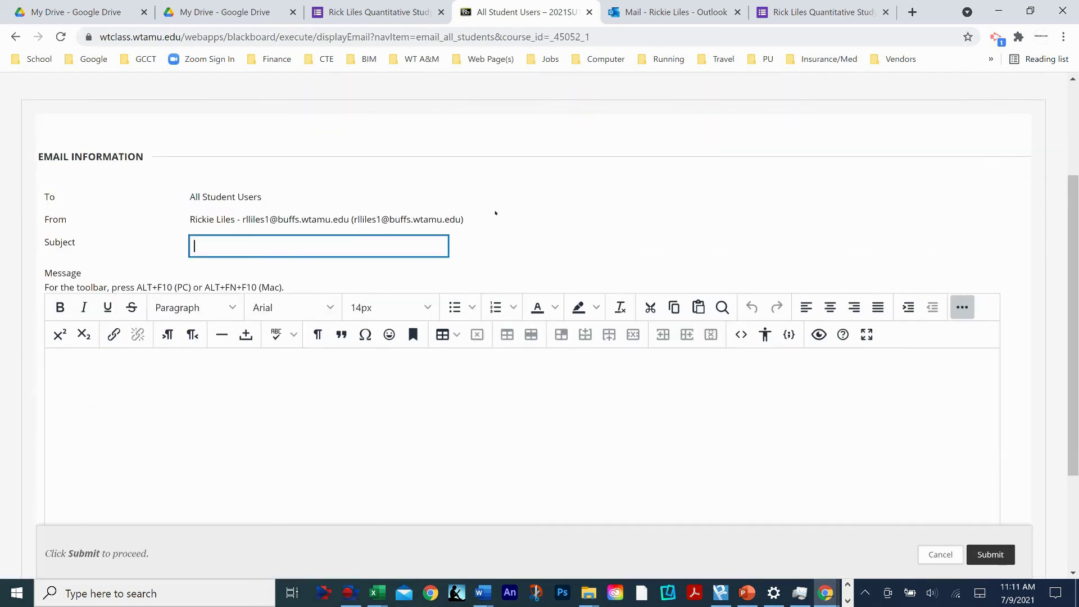
scroll(495, 212, up, 3)
scroll(476, 245, down, 1)
scroll(477, 246, up, 2)
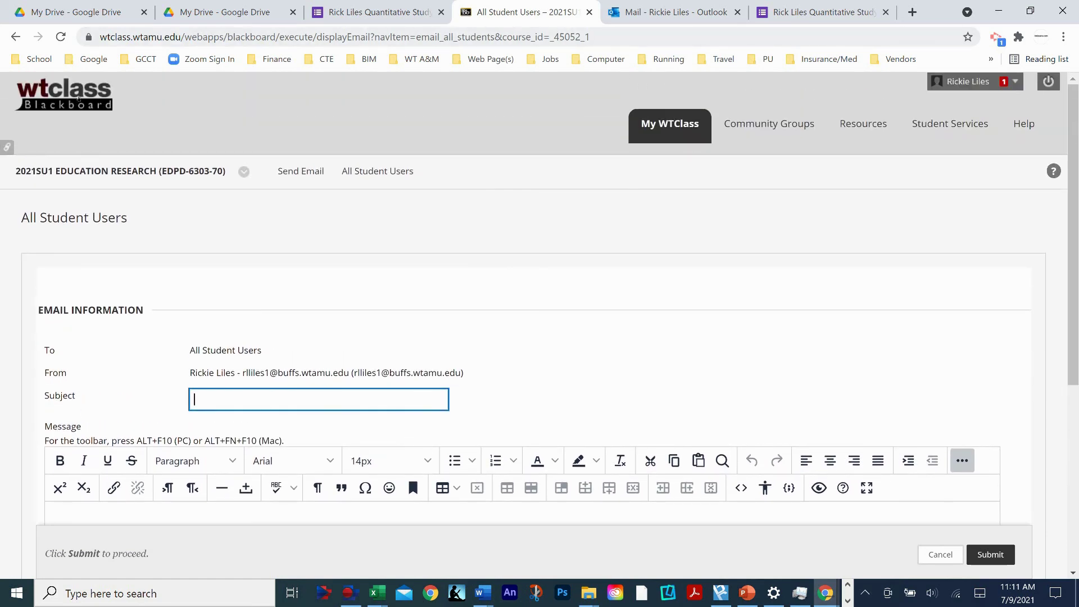
click(25, 40)
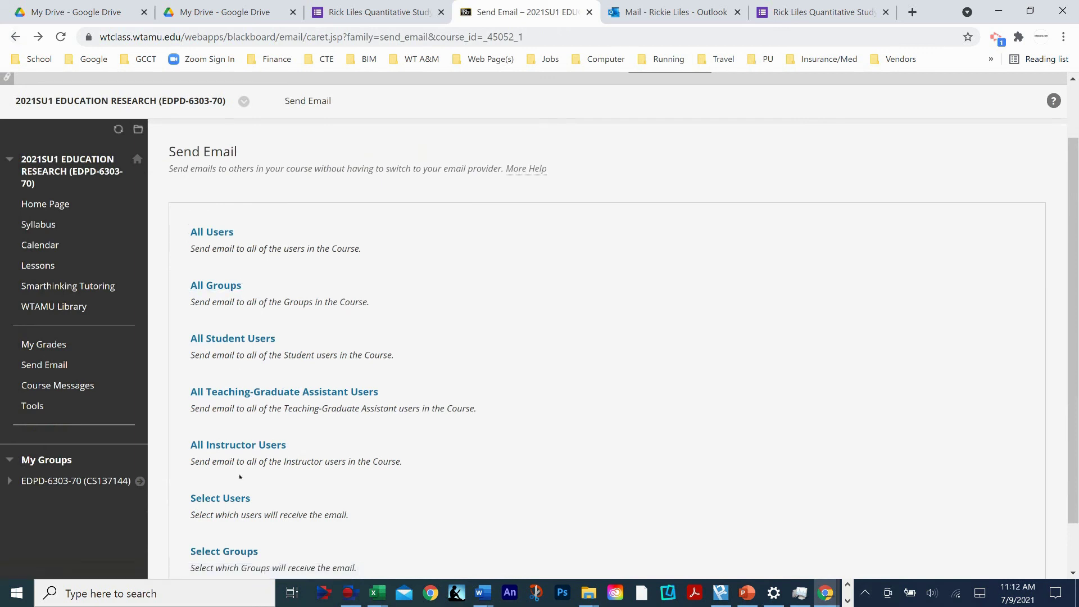
- Start a Select Users email and add two classmates as recipients
click(228, 499)
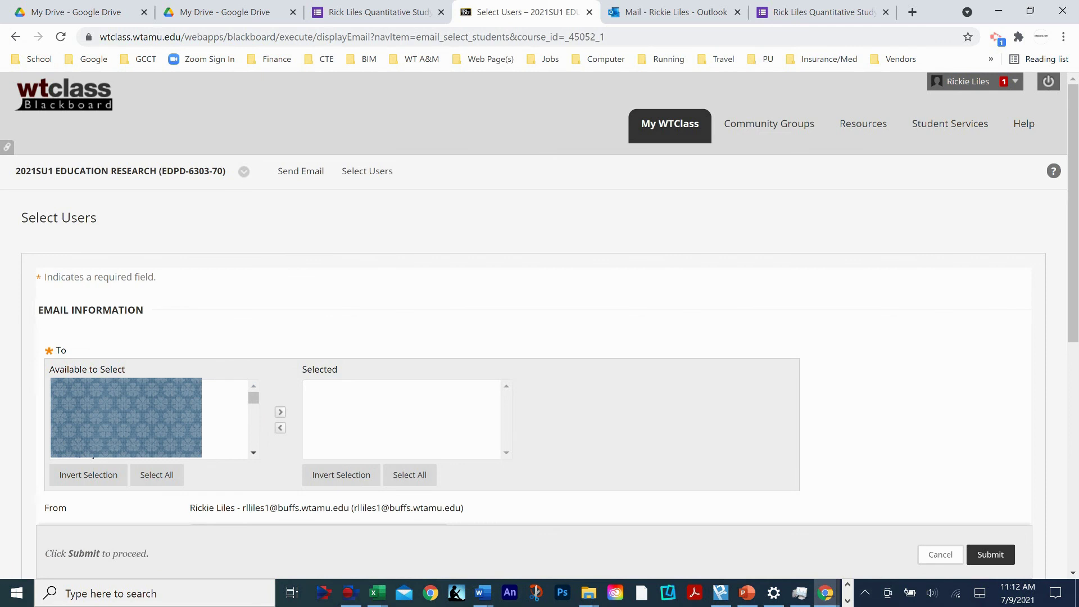
click(126, 390)
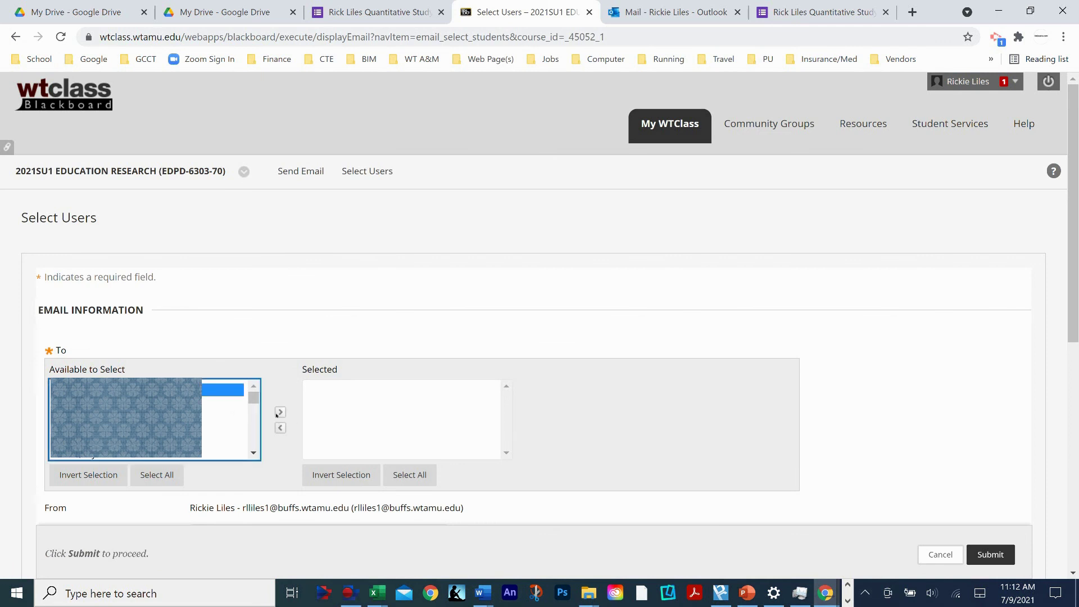
click(280, 412)
click(127, 402)
click(280, 413)
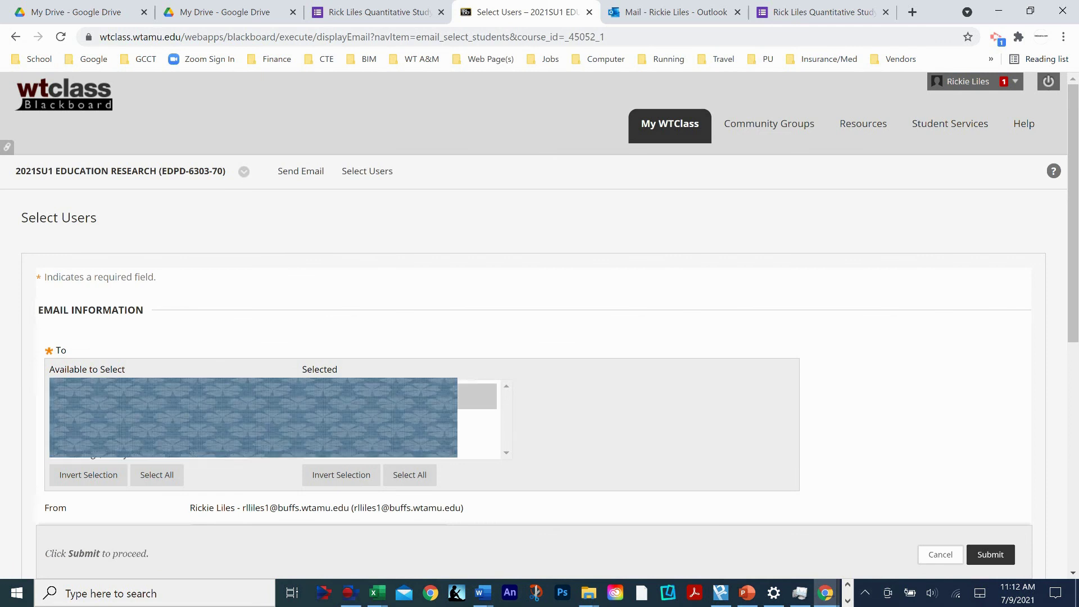
- Put the cursor in the empty message body, then go to the survey form's editor
scroll(659, 414, down, 1)
scroll(99, 362, down, 4)
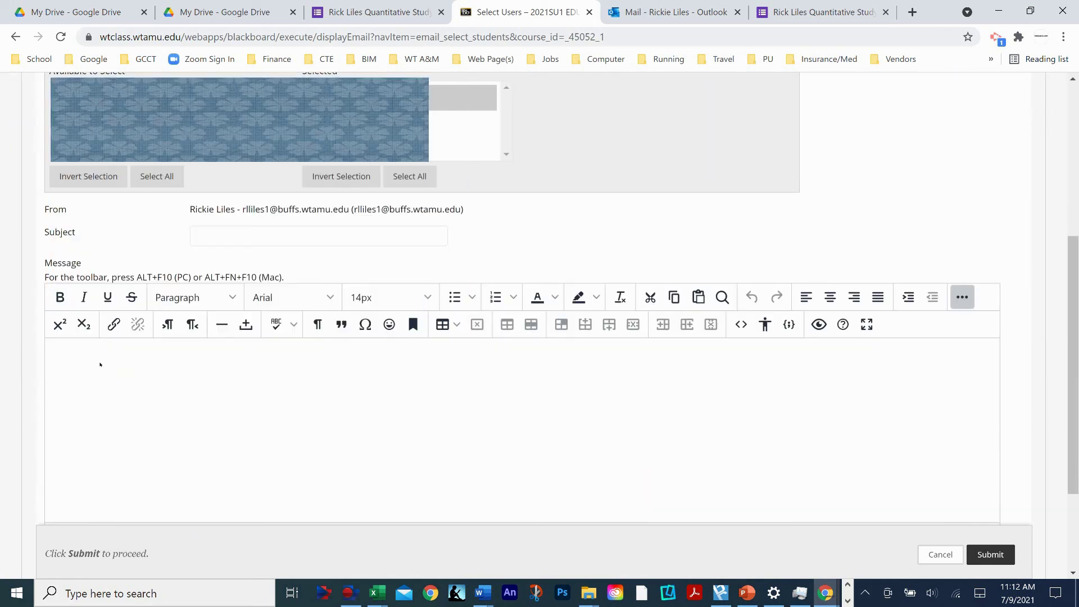
click(99, 361)
click(182, 442)
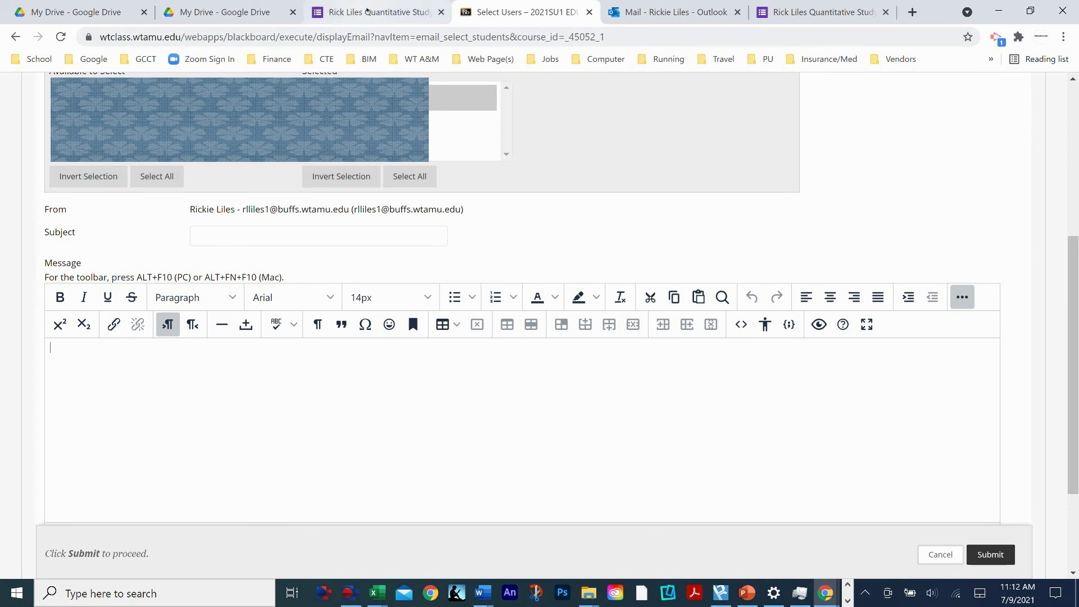
click(363, 10)
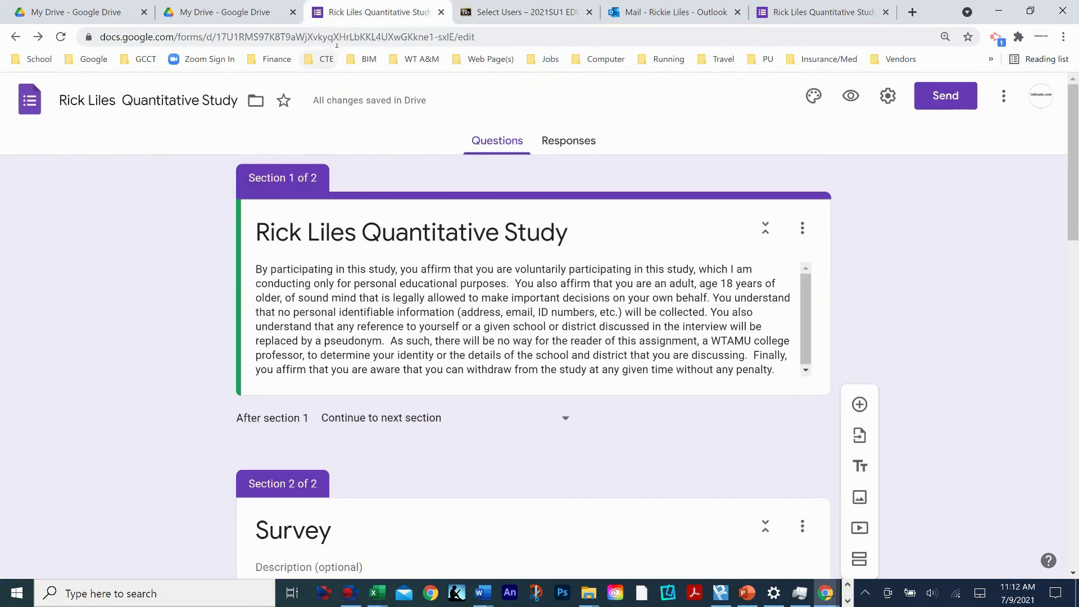
- Copy the Google Form's web address from the address bar
click(425, 37)
right_click(448, 37)
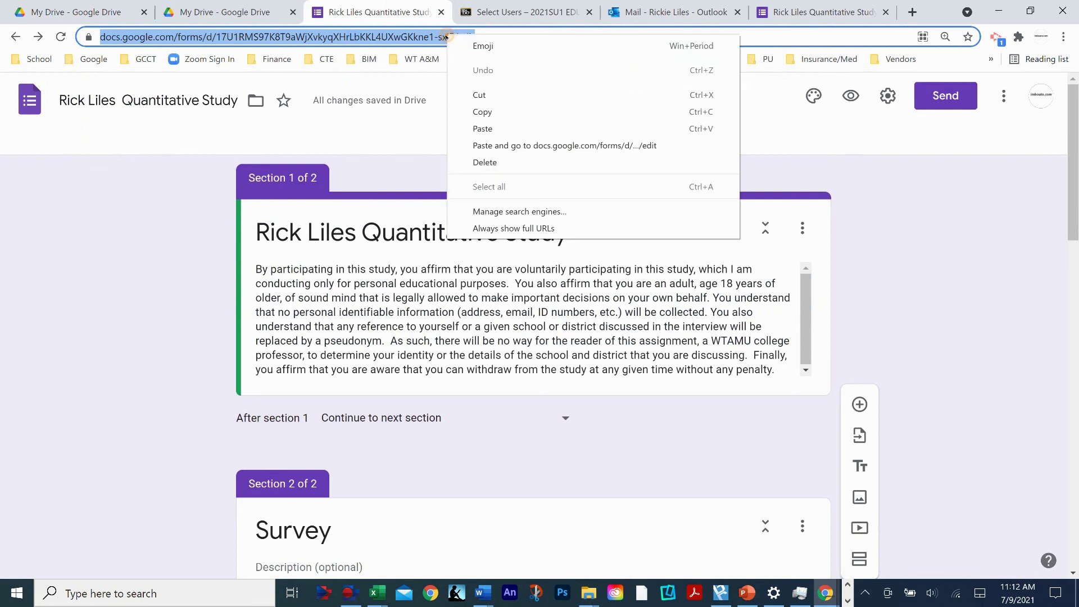
click(483, 112)
- Remove the selected recipients from the Blackboard email, then view the survey message in Outlook
click(509, 11)
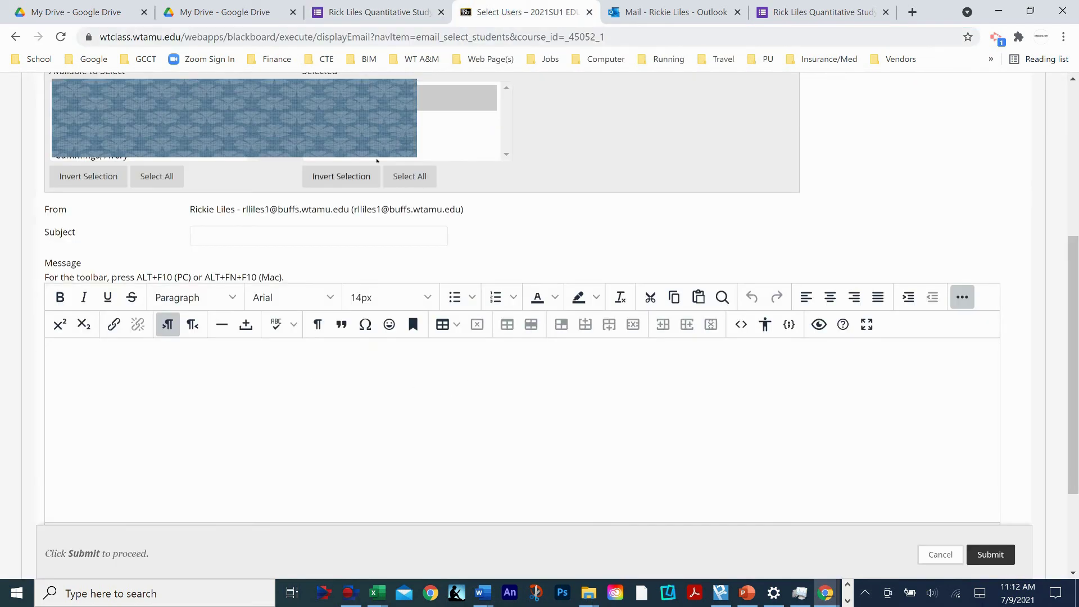
scroll(469, 394, up, 3)
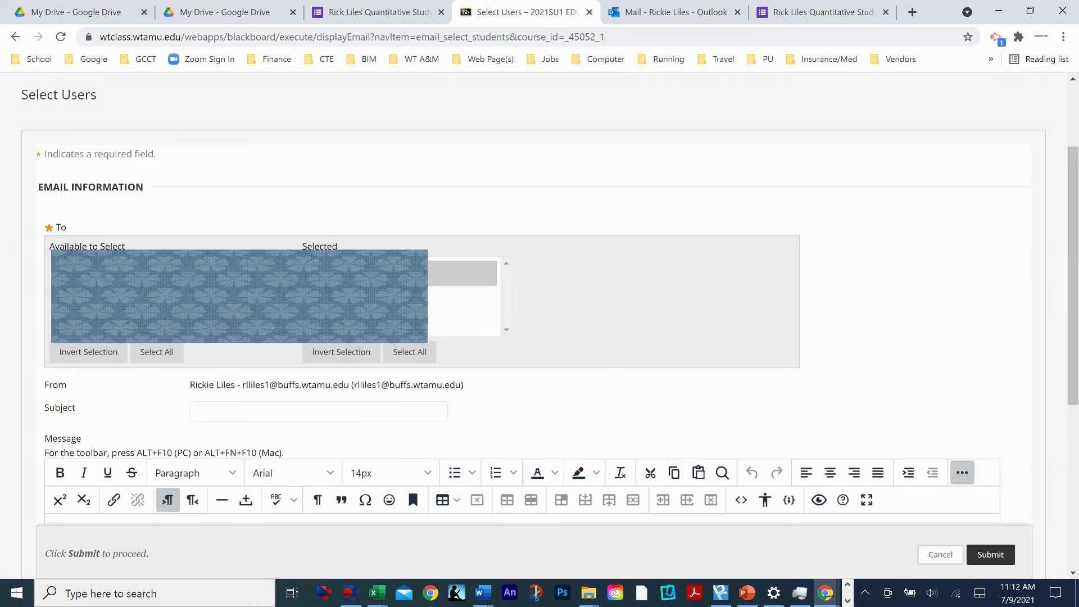
click(281, 307)
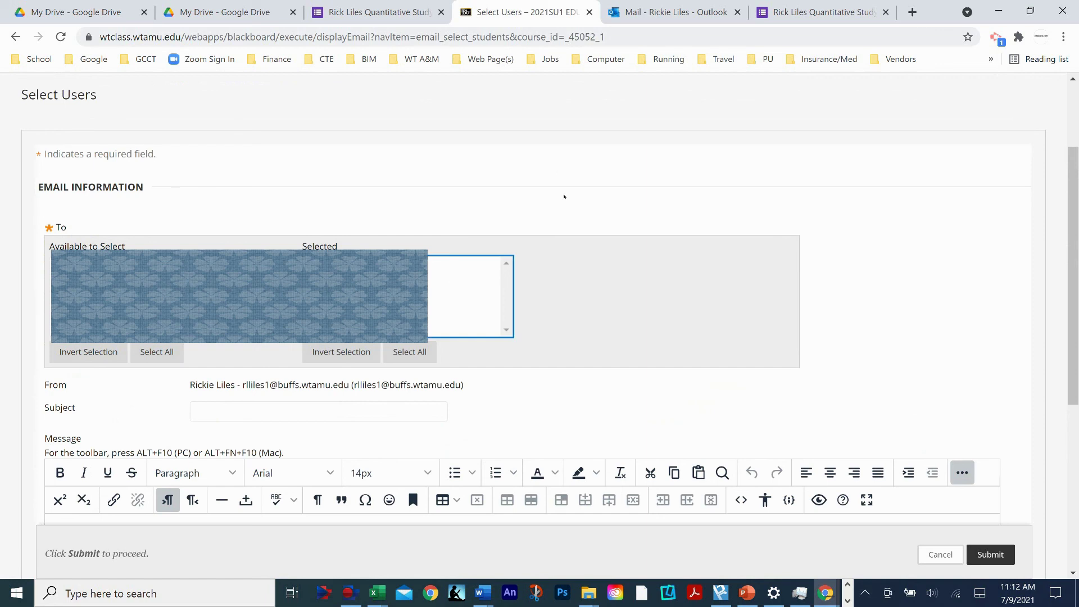
click(668, 13)
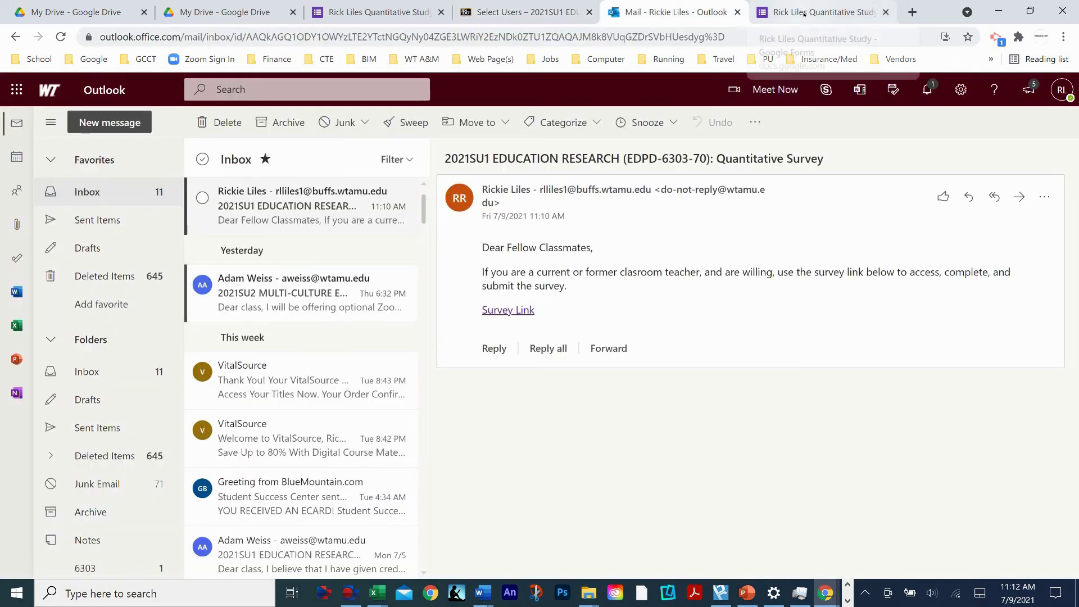
- Return to the study form's editor and scroll through its consent and Survey sections
click(786, 12)
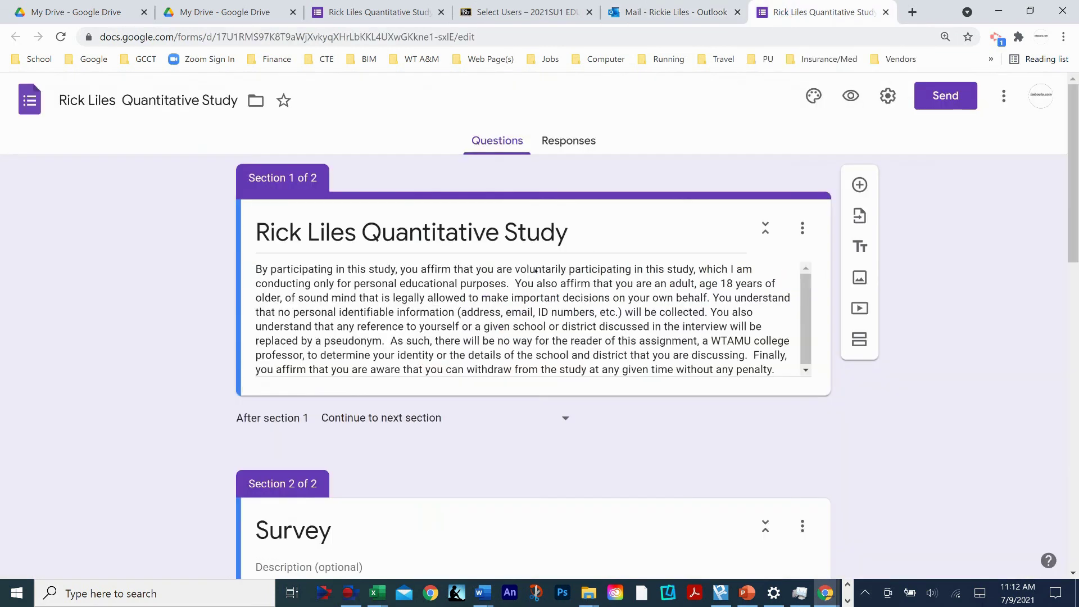
scroll(406, 411, down, 2)
scroll(437, 373, up, 2)
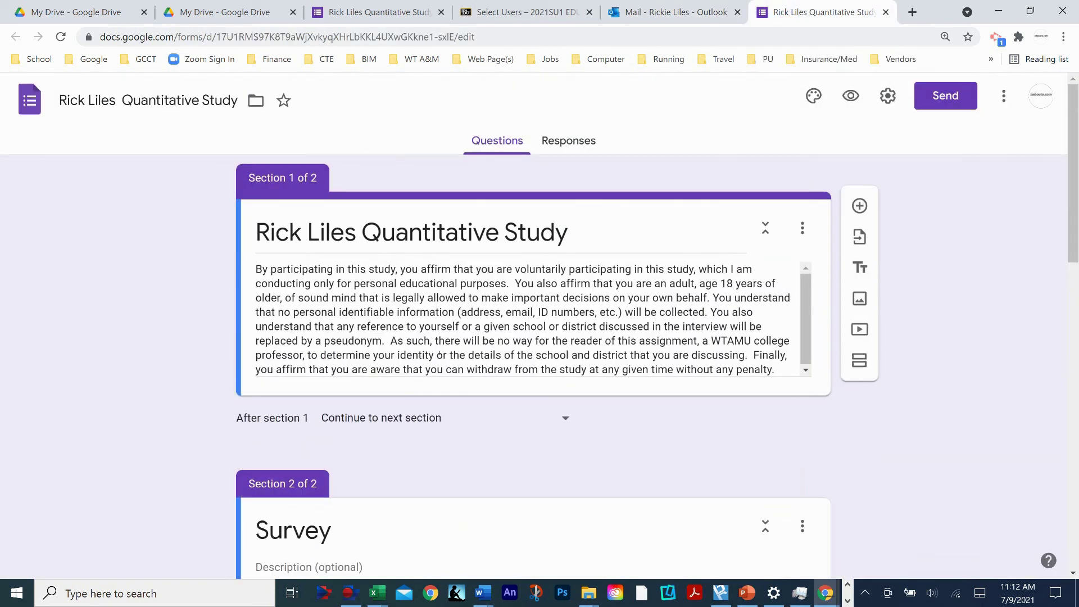
scroll(446, 385, down, 5)
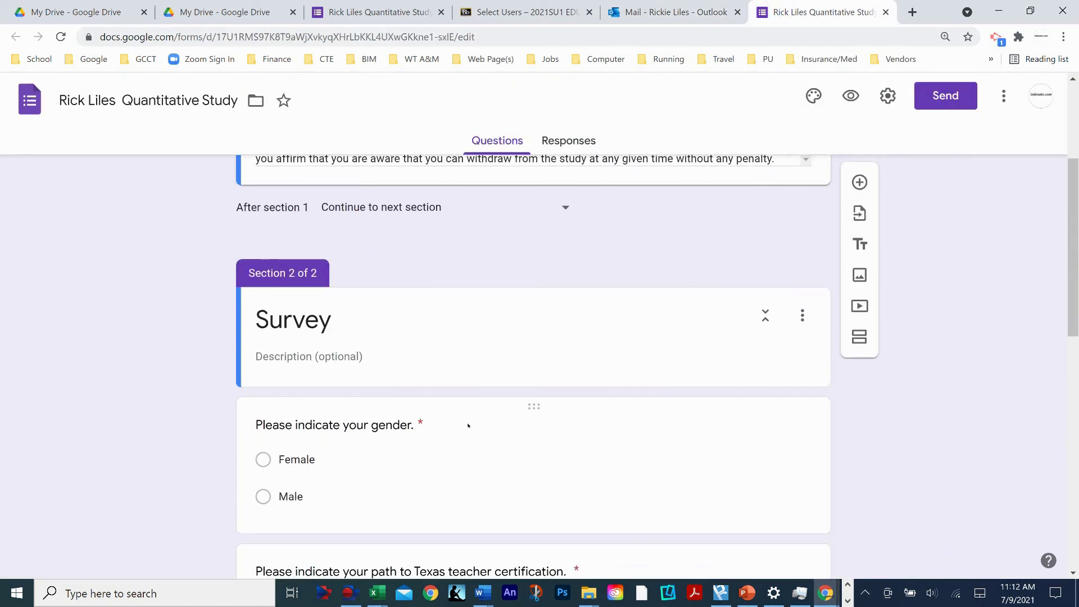
scroll(468, 429, down, 1)
scroll(495, 416, down, 1)
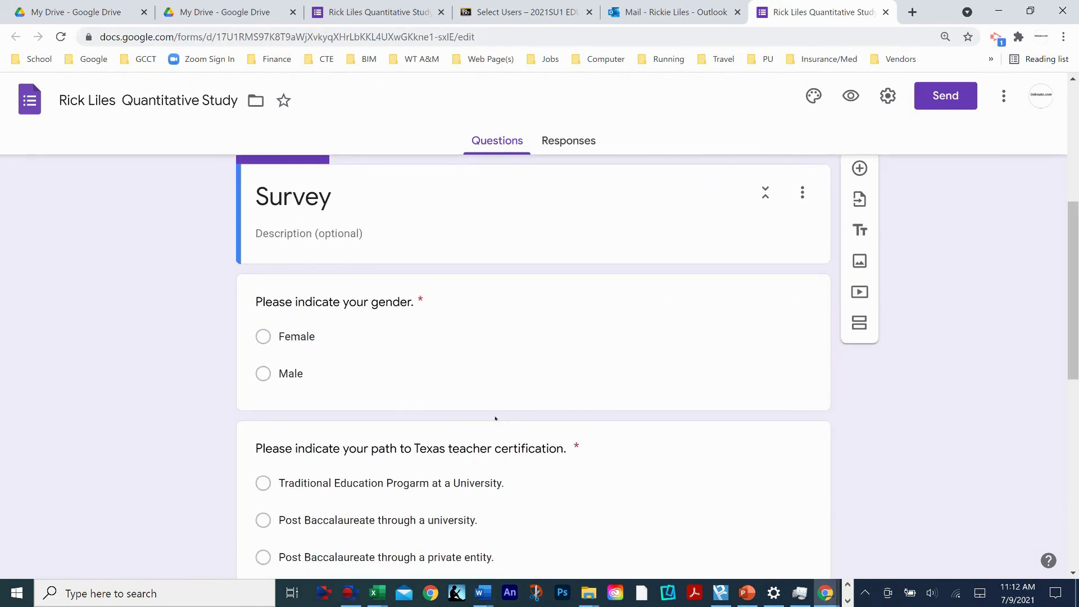
scroll(499, 418, down, 1)
scroll(499, 418, up, 7)
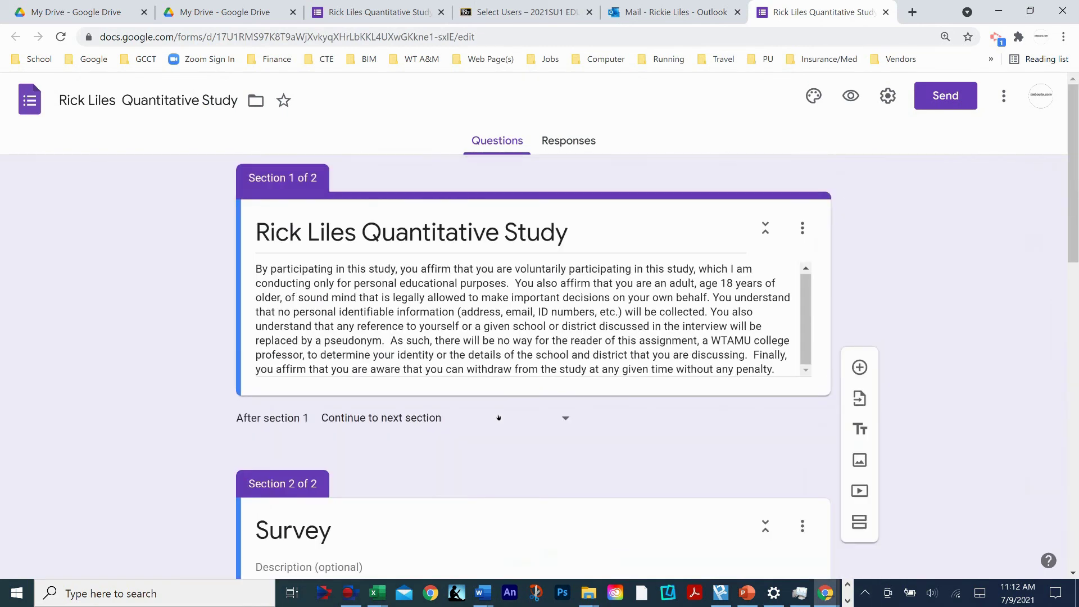
scroll(498, 418, down, 1)
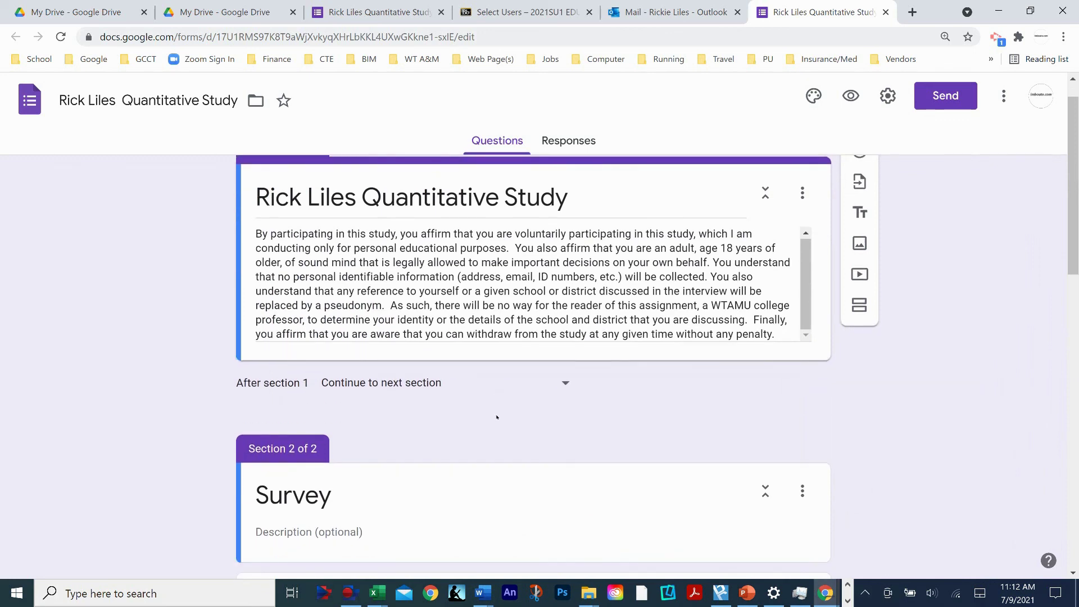